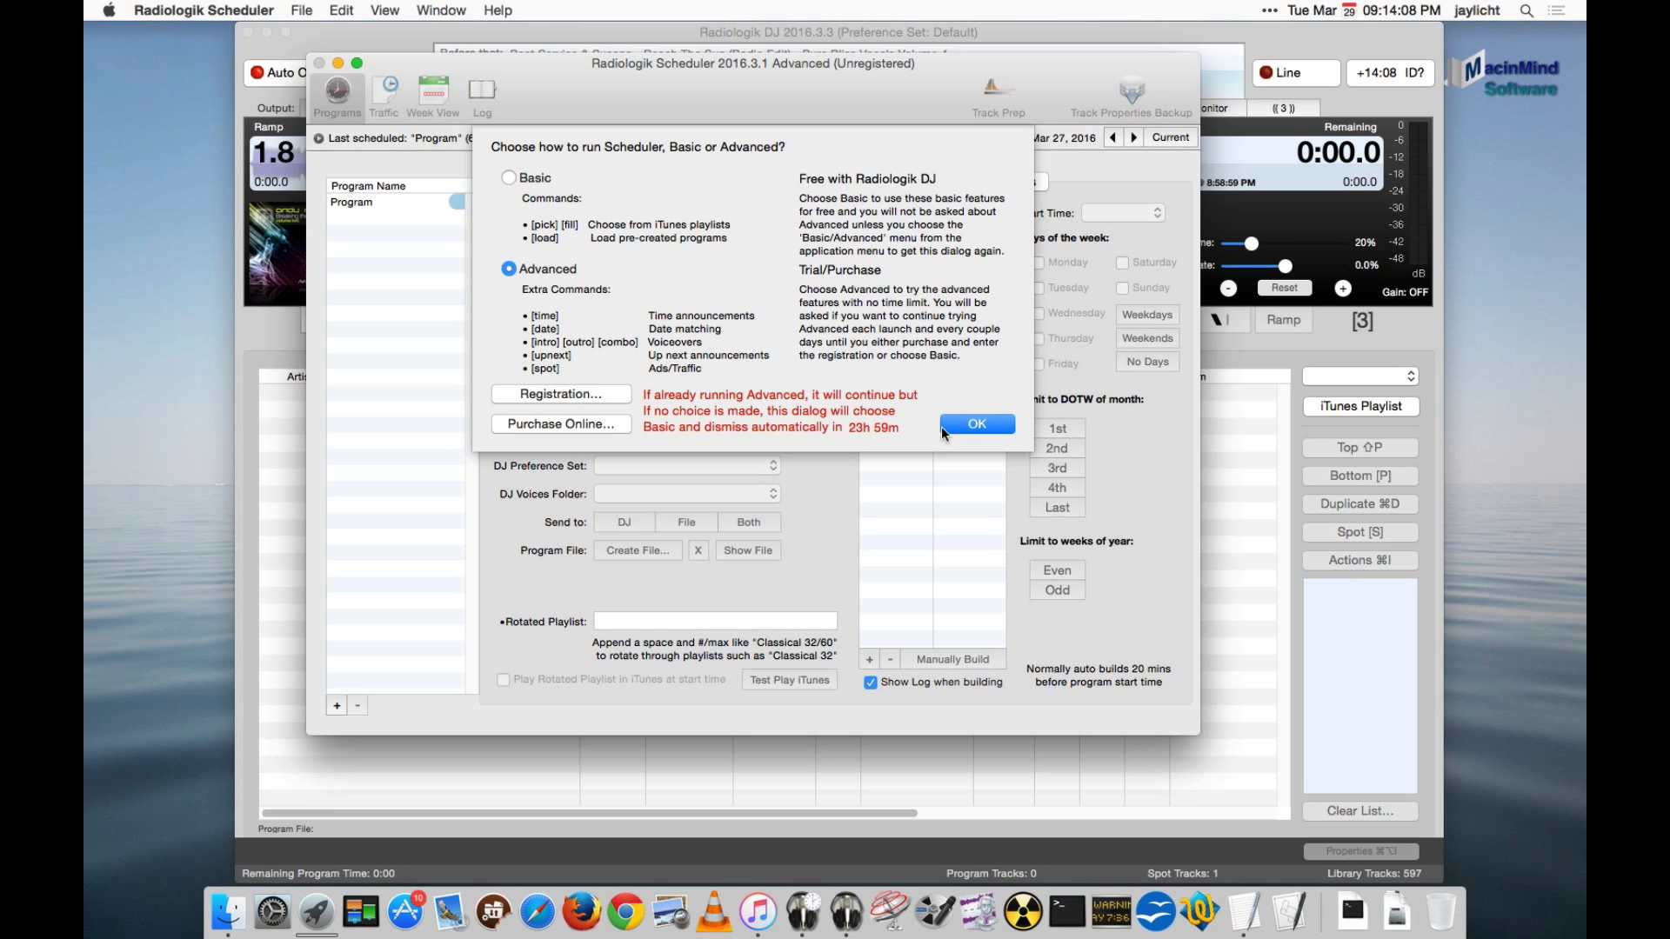
- Run the Scheduler in Advanced mode and display the properties and times of the existing program
left_click(975, 425)
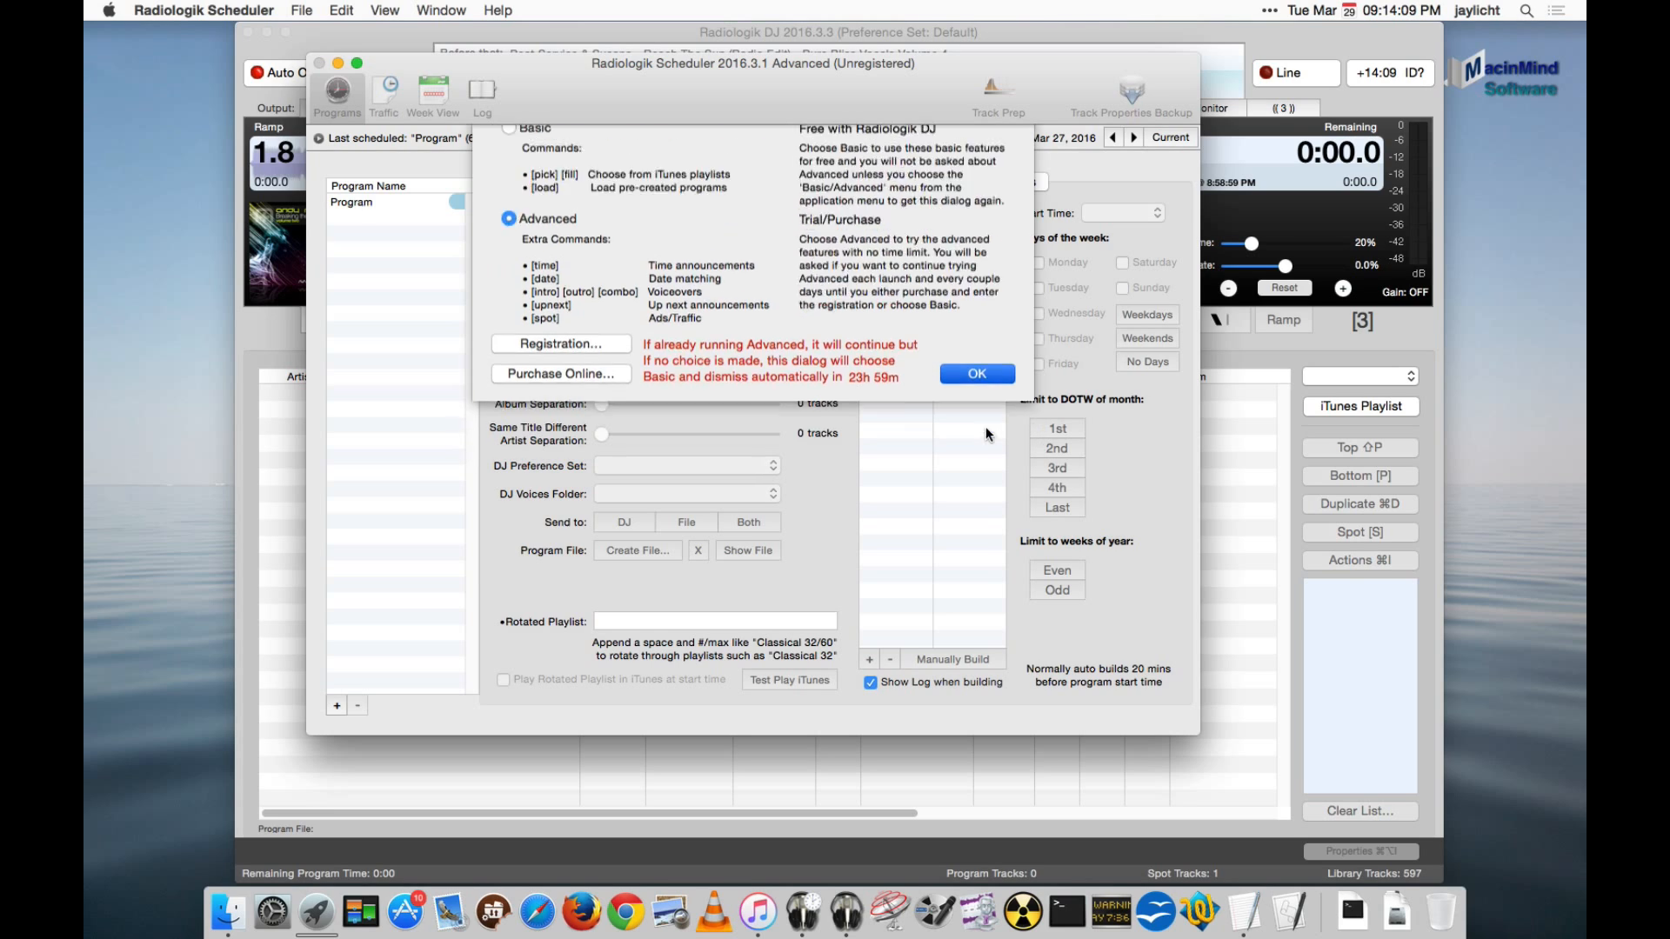
left_click(385, 204)
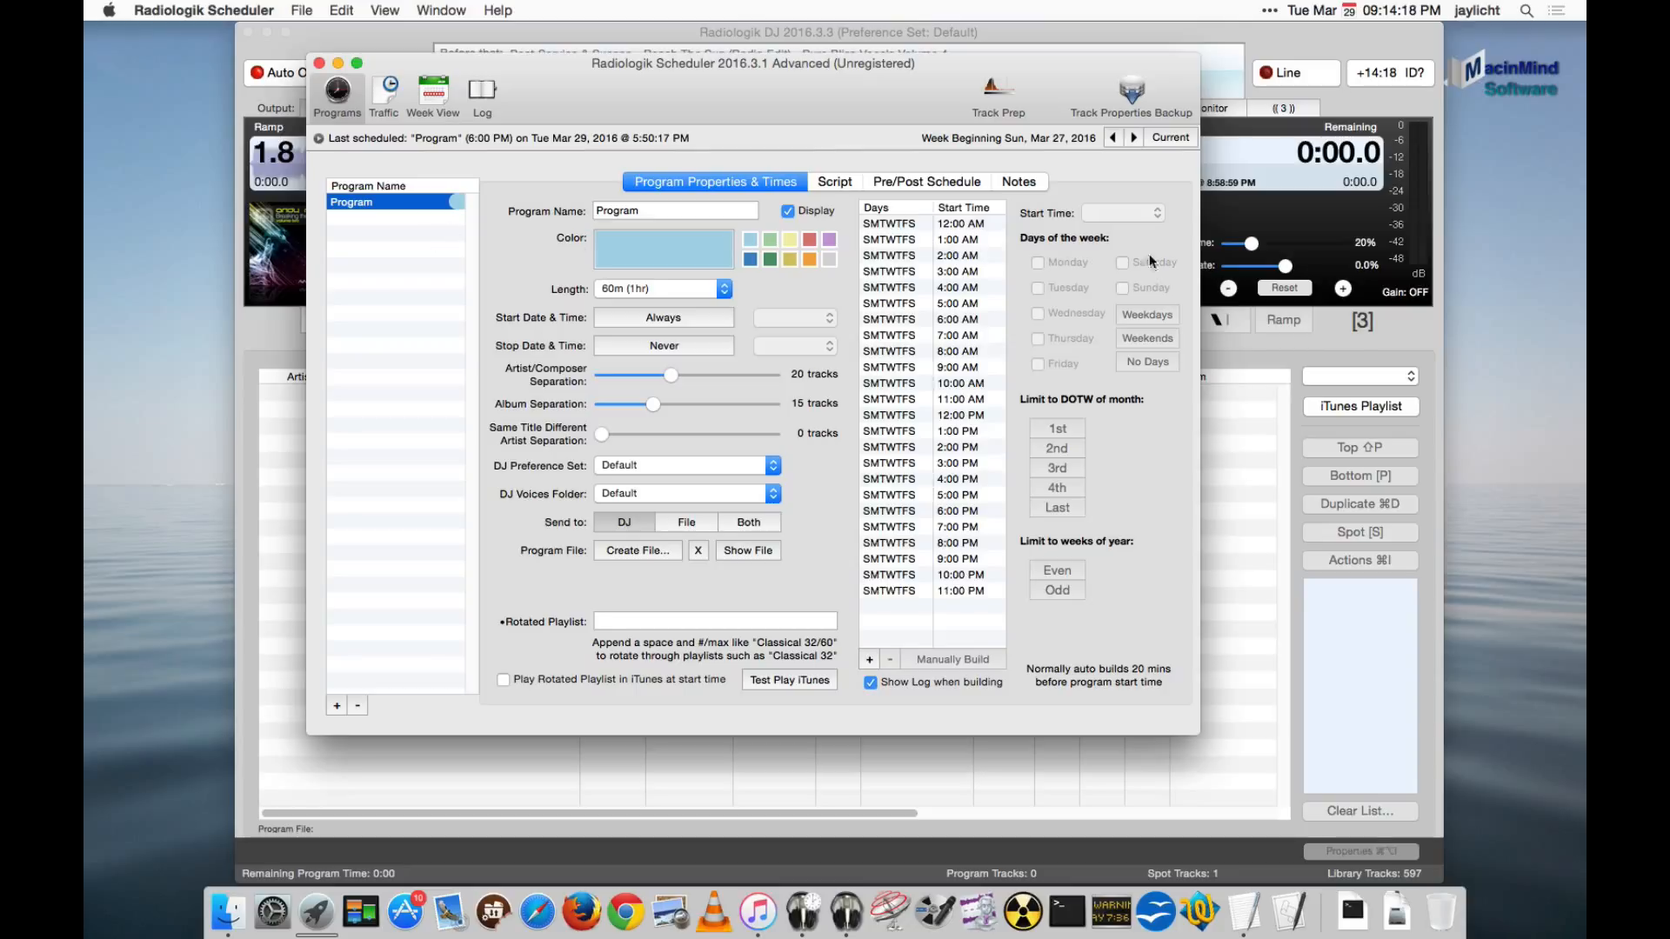
- Clear all days from the program's 11:00 PM start time, and re-enable its weekdays and weekends
left_click(988, 592)
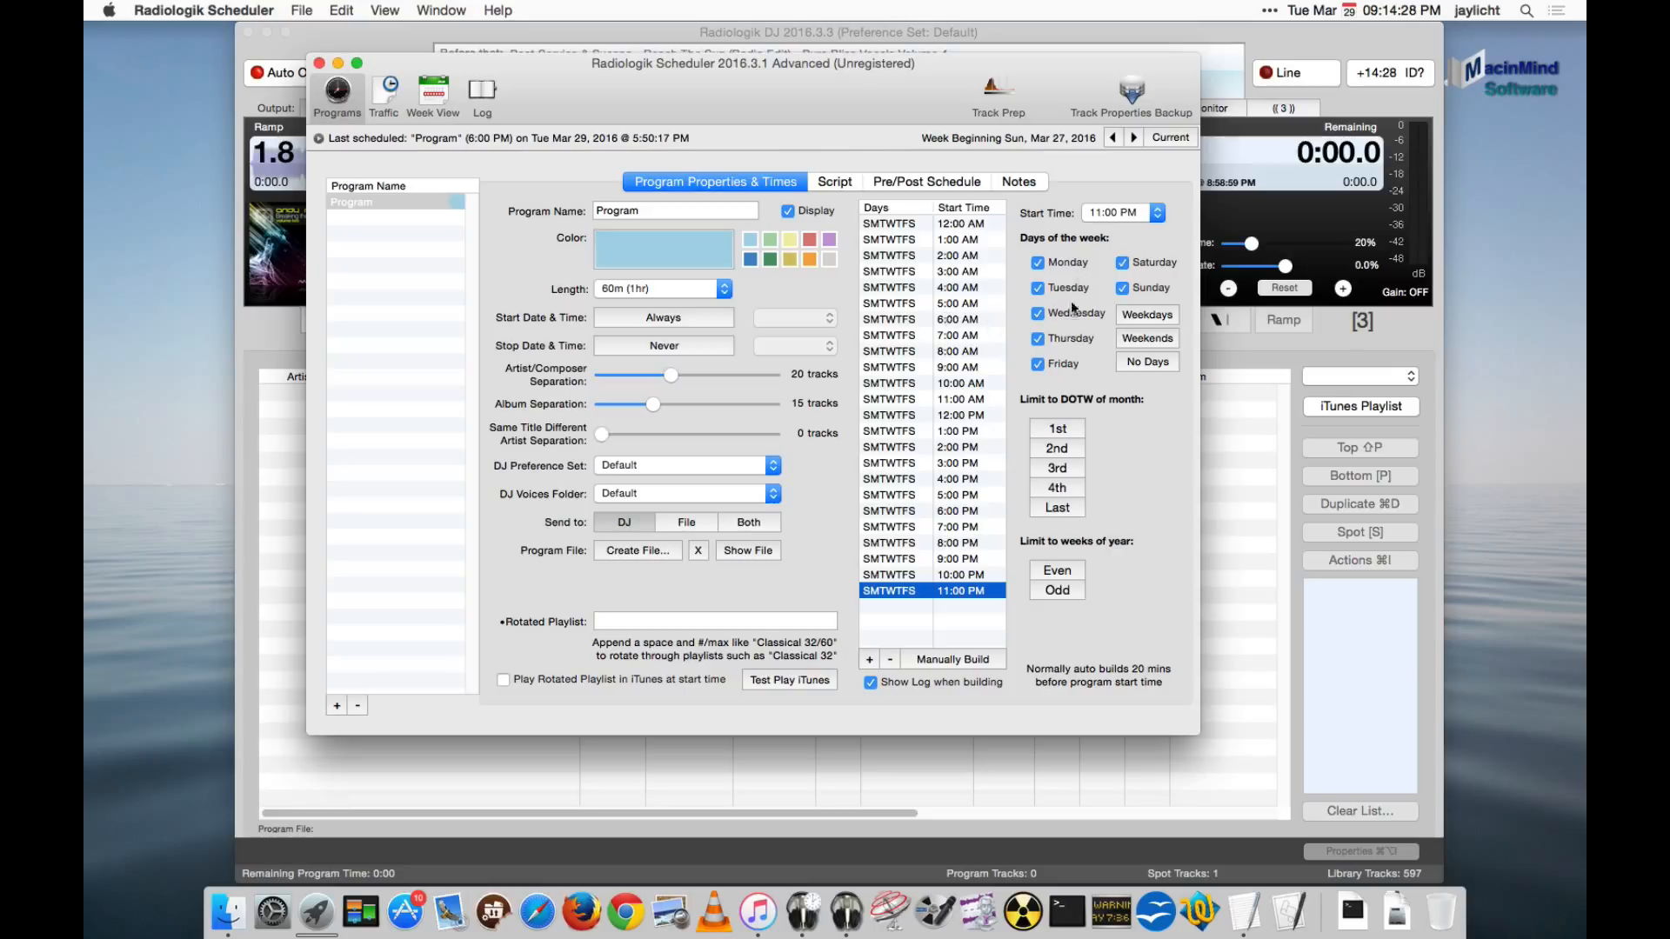
left_click(1157, 368)
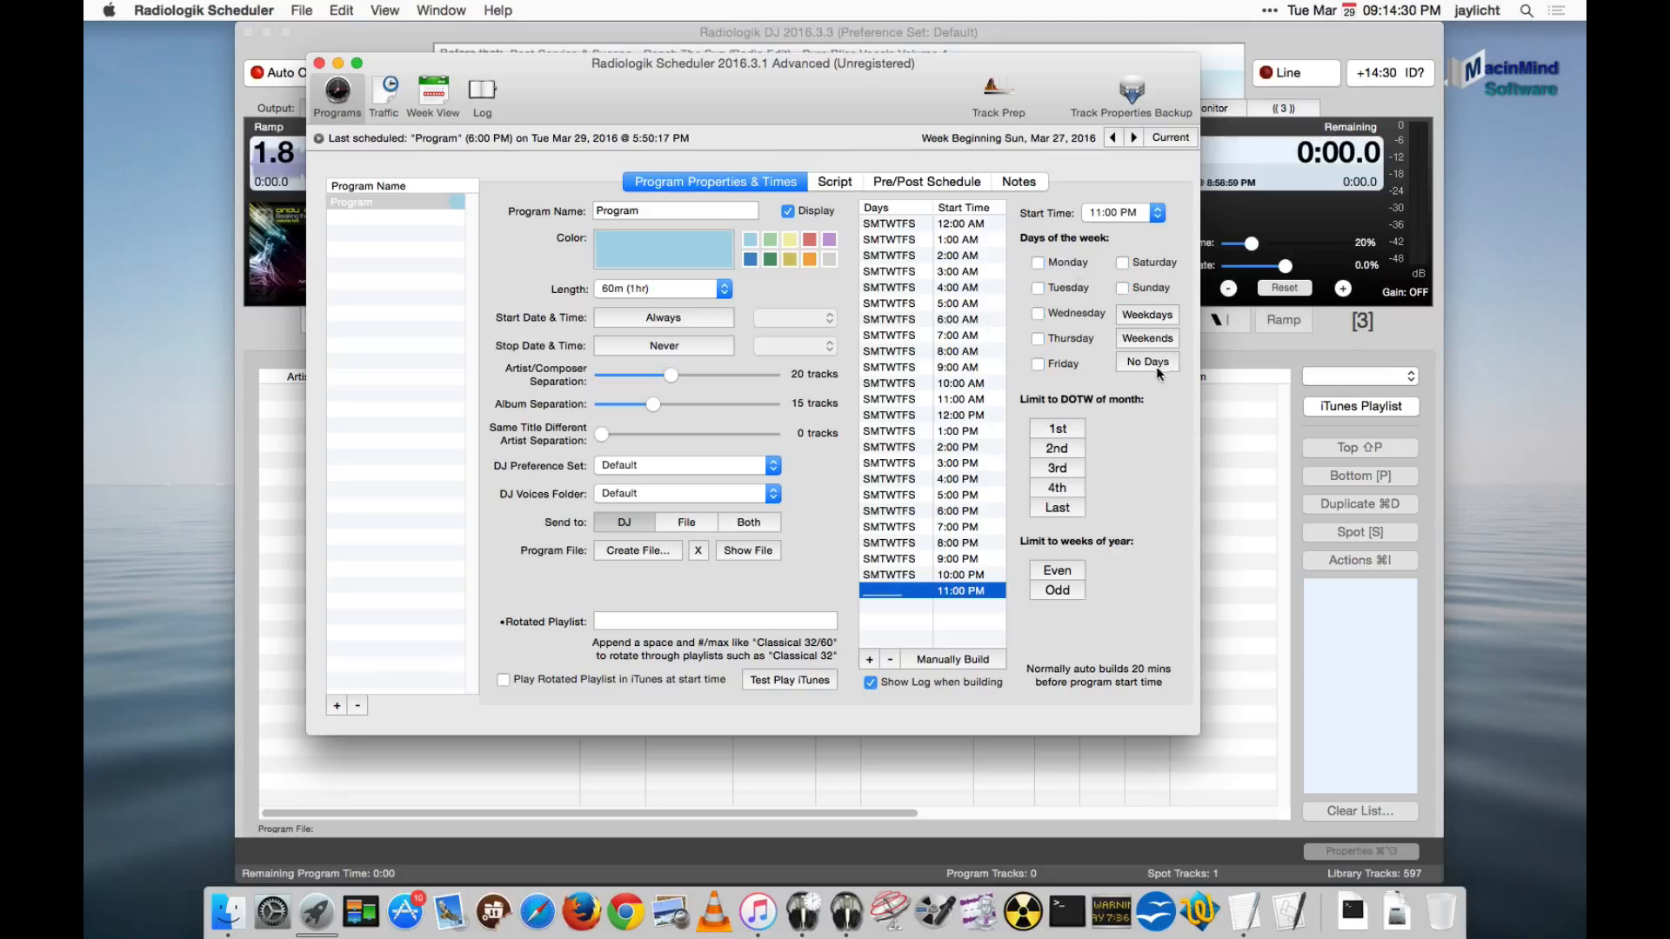
left_click(1178, 315)
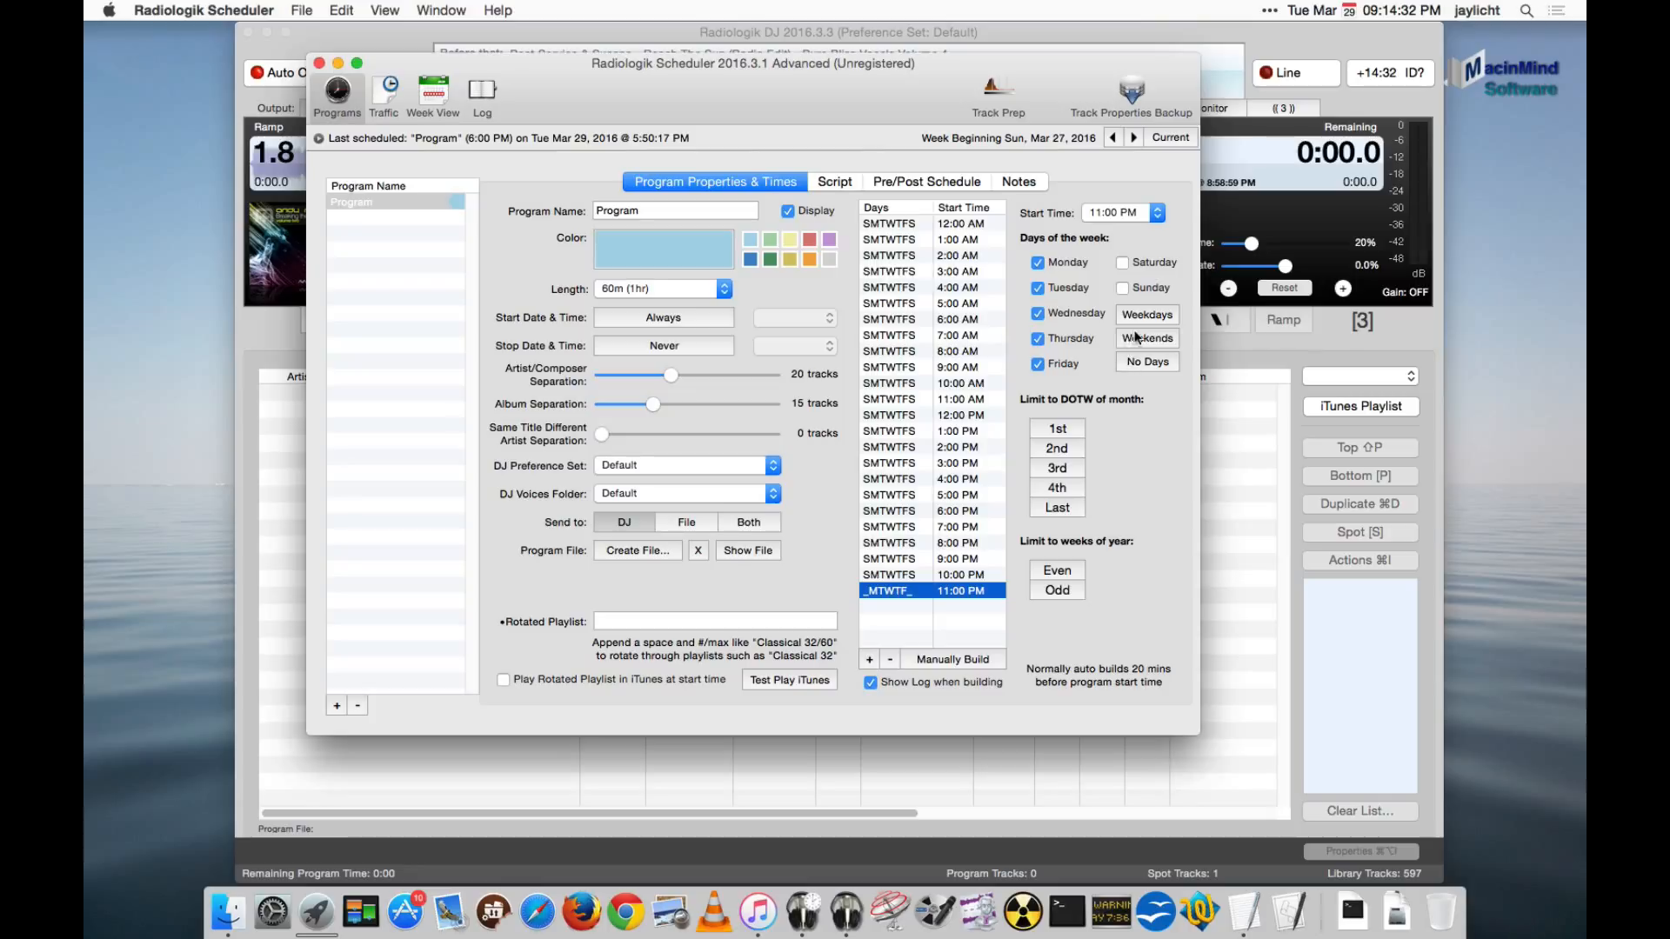
left_click(1136, 337)
- Examine the available program lengths and the weekly schedule grid, keeping the current length
left_click(719, 286)
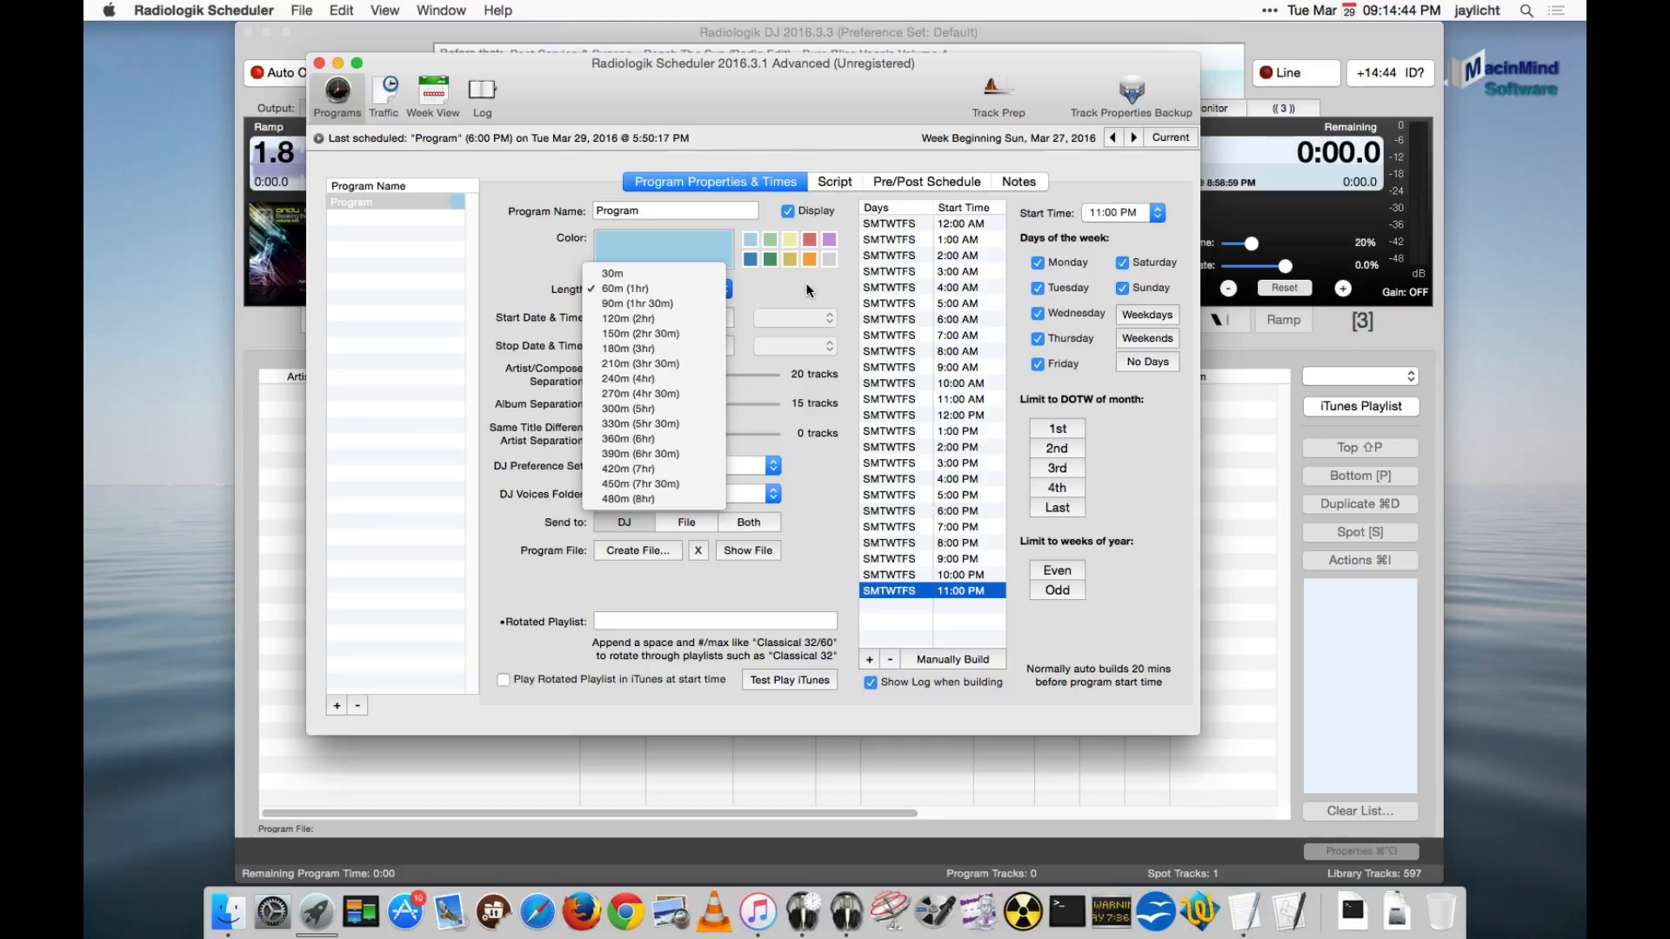
left_click(807, 286)
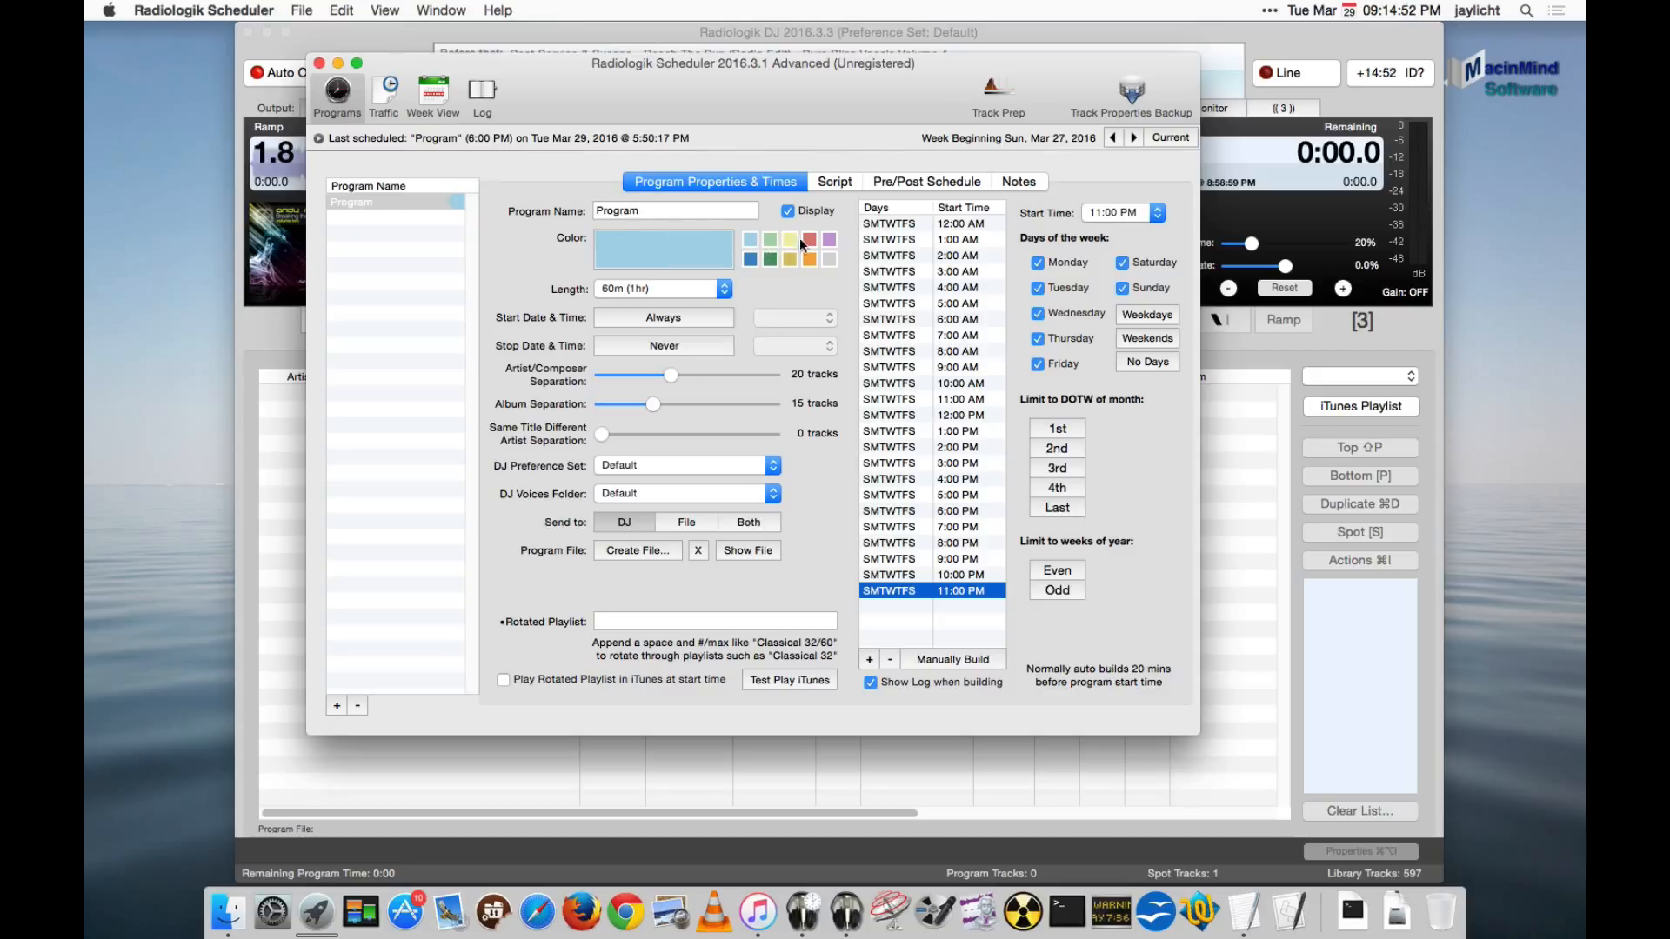
left_click(434, 91)
left_click(337, 91)
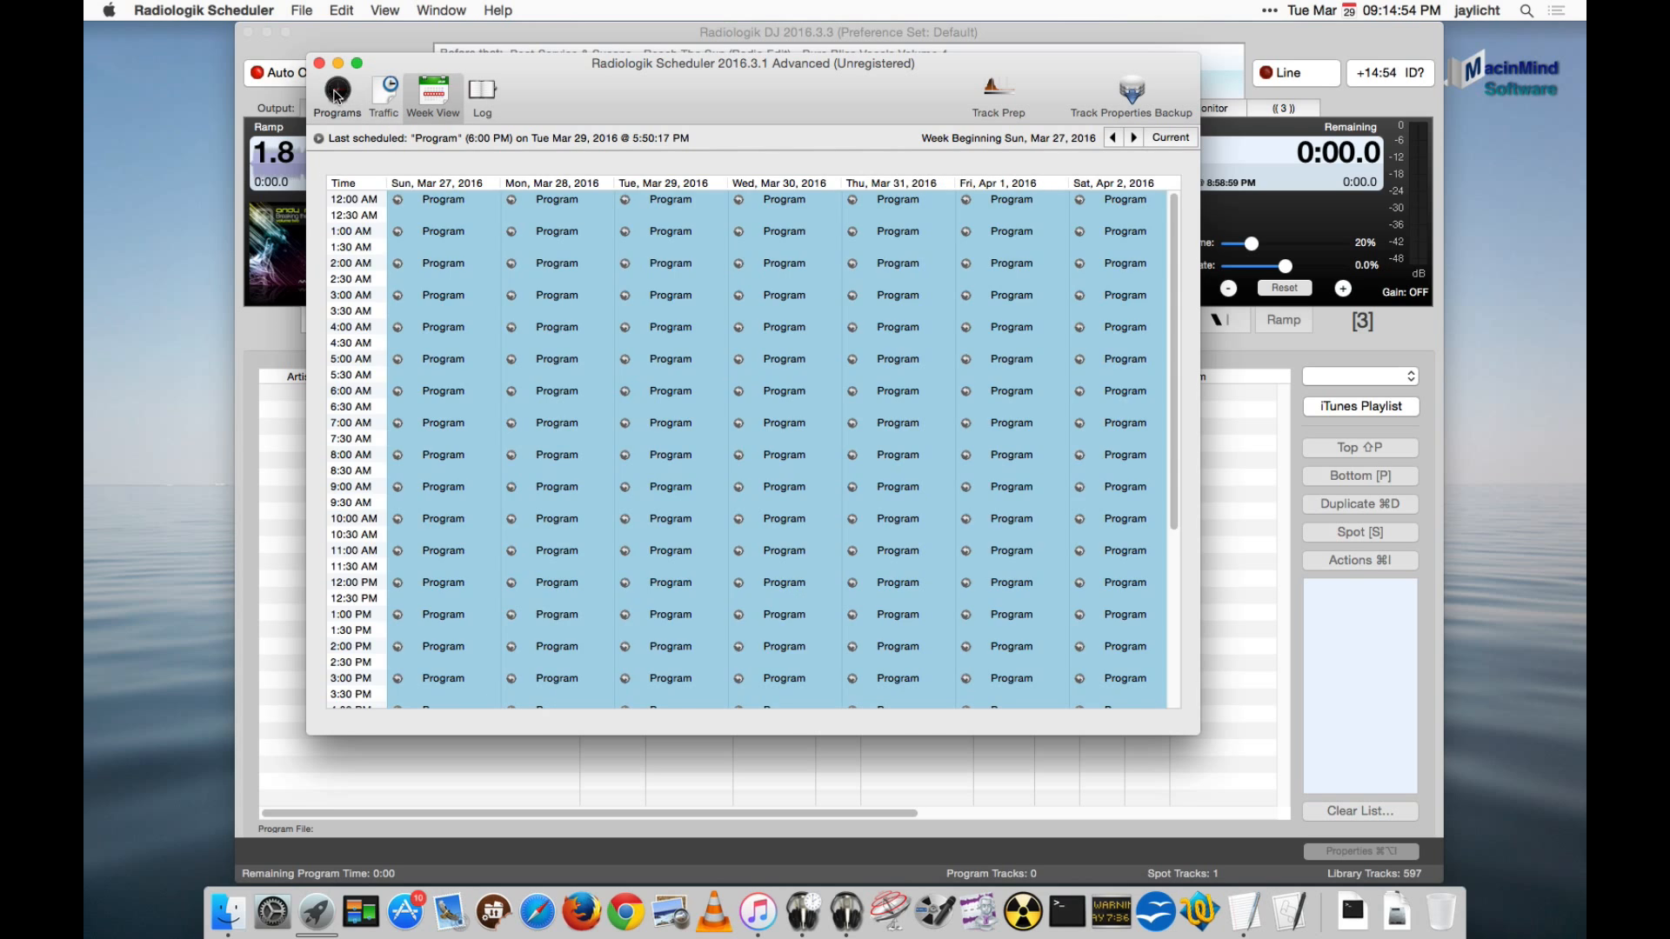
- Try a gold colour for the program, check it in the weekly schedule, and restore light blue
left_click(791, 261)
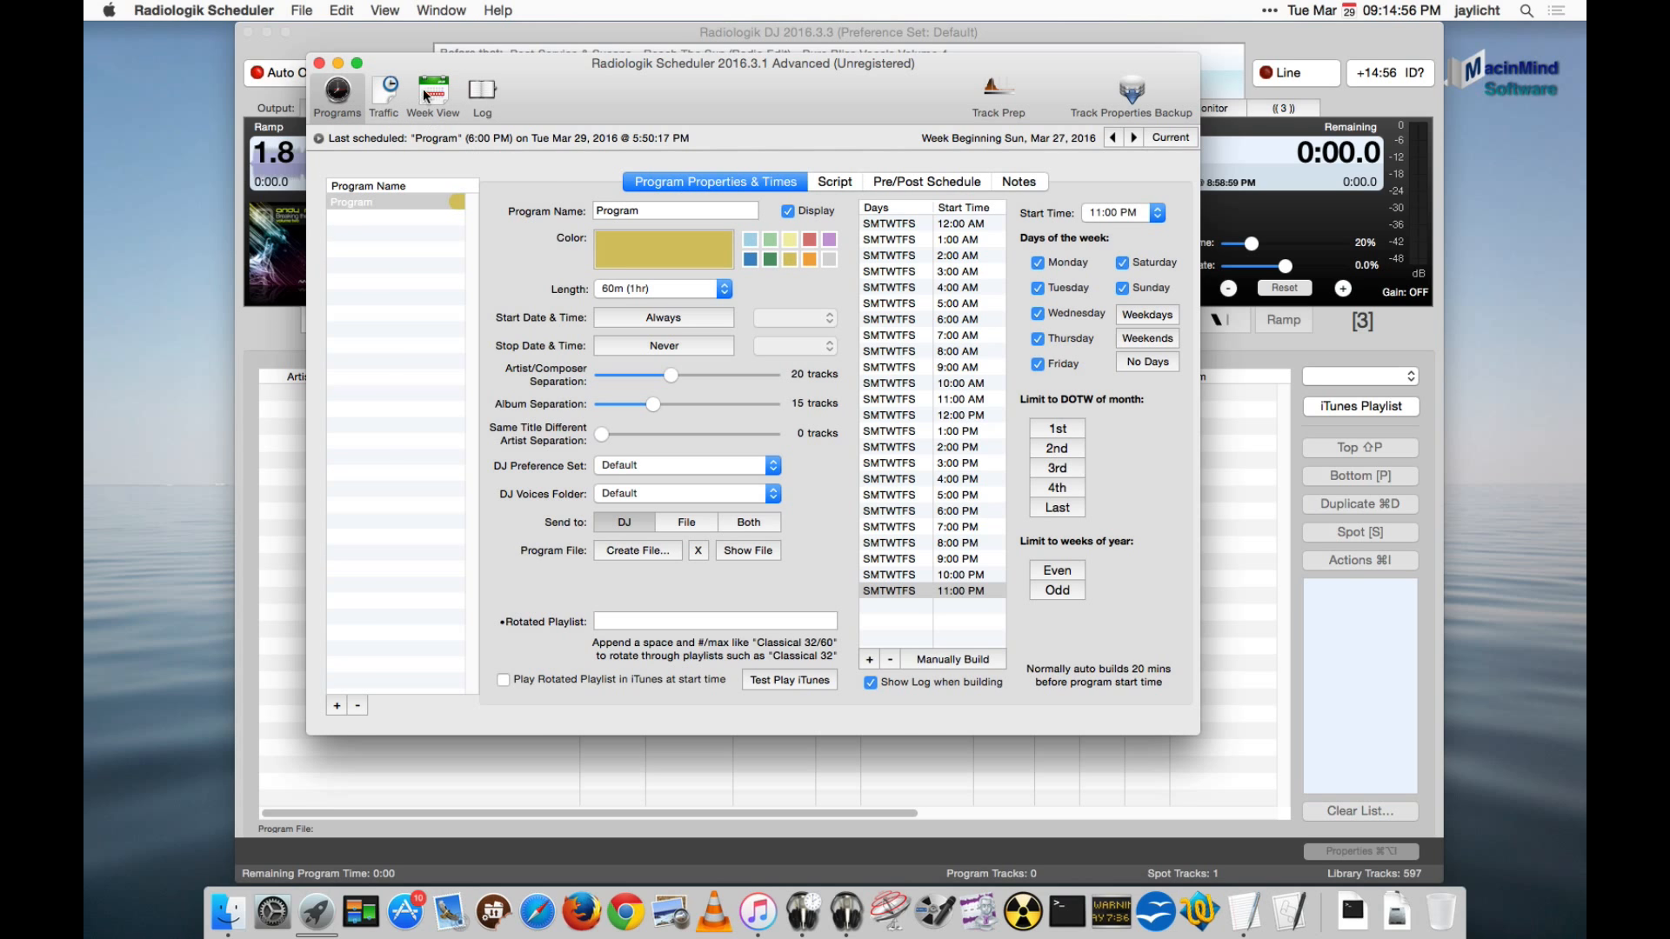
left_click(425, 94)
left_click(339, 93)
left_click(750, 241)
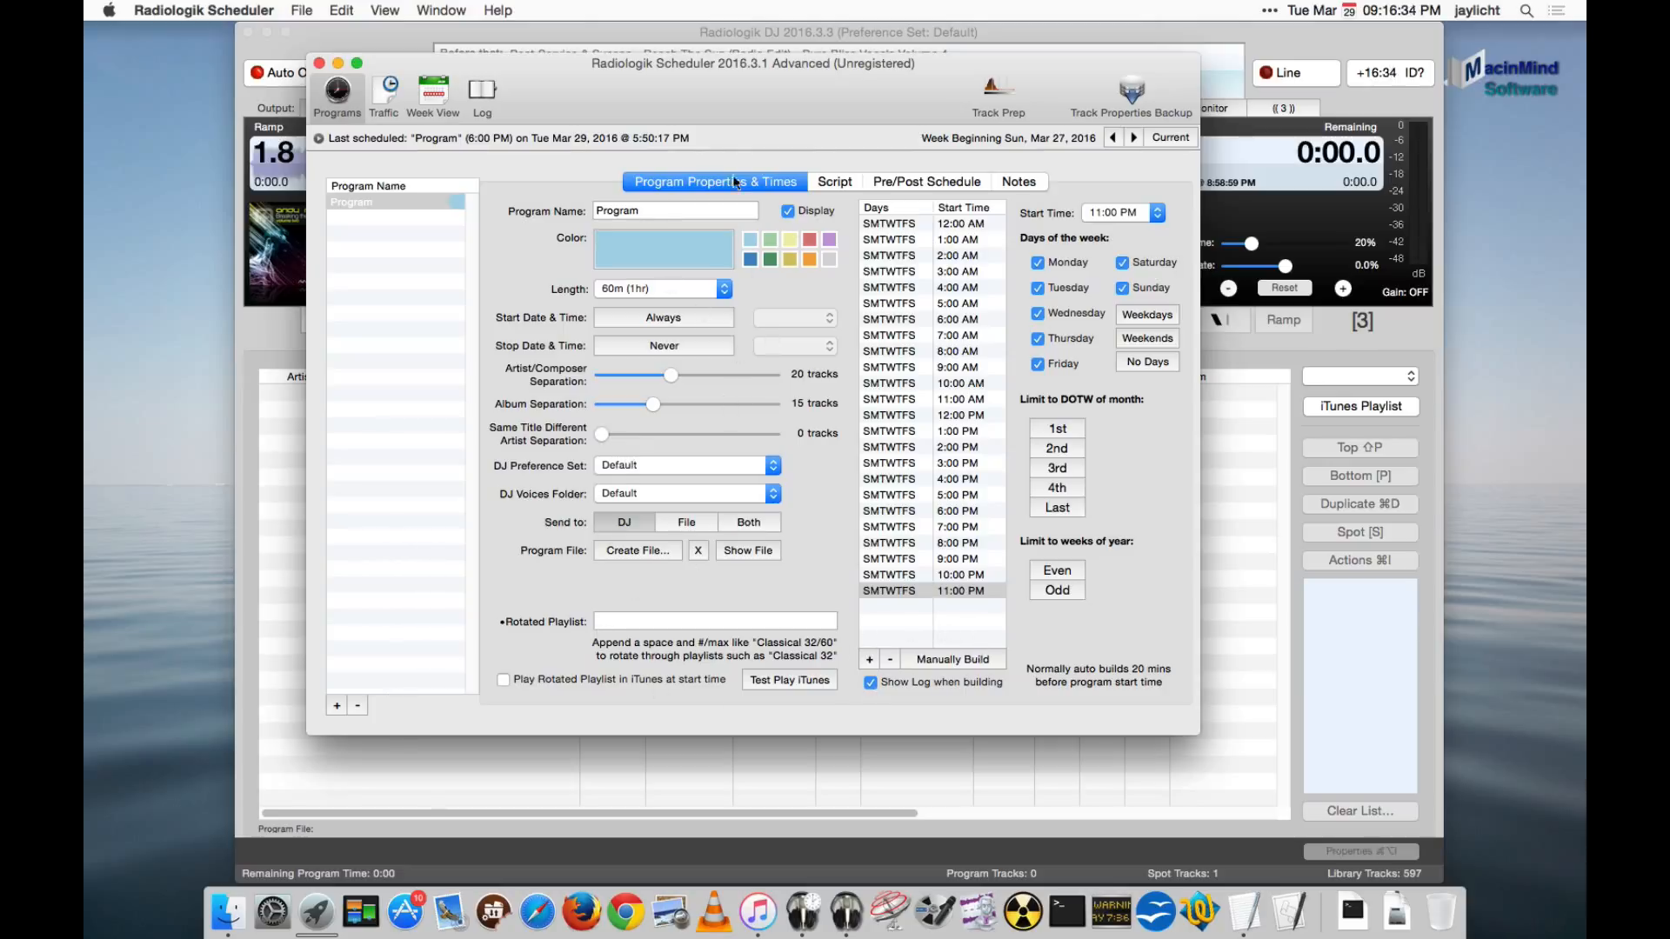
- Review the program's script and its 10:00 PM start time, and show which program is next to be scheduled
left_click(834, 184)
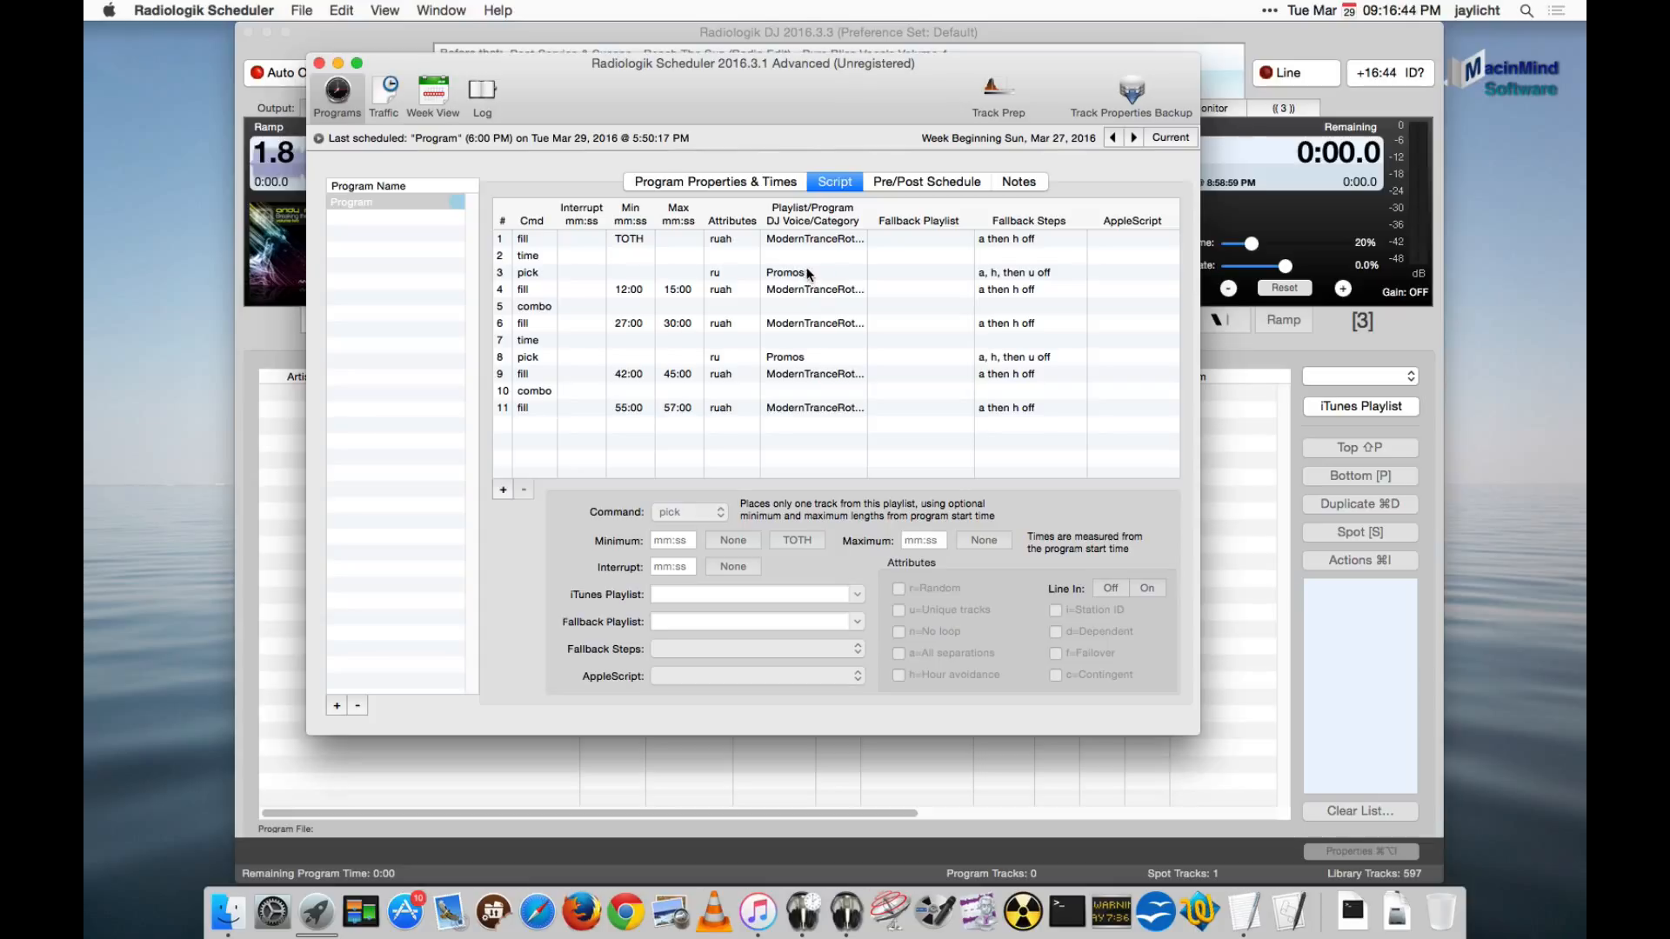
left_click(778, 180)
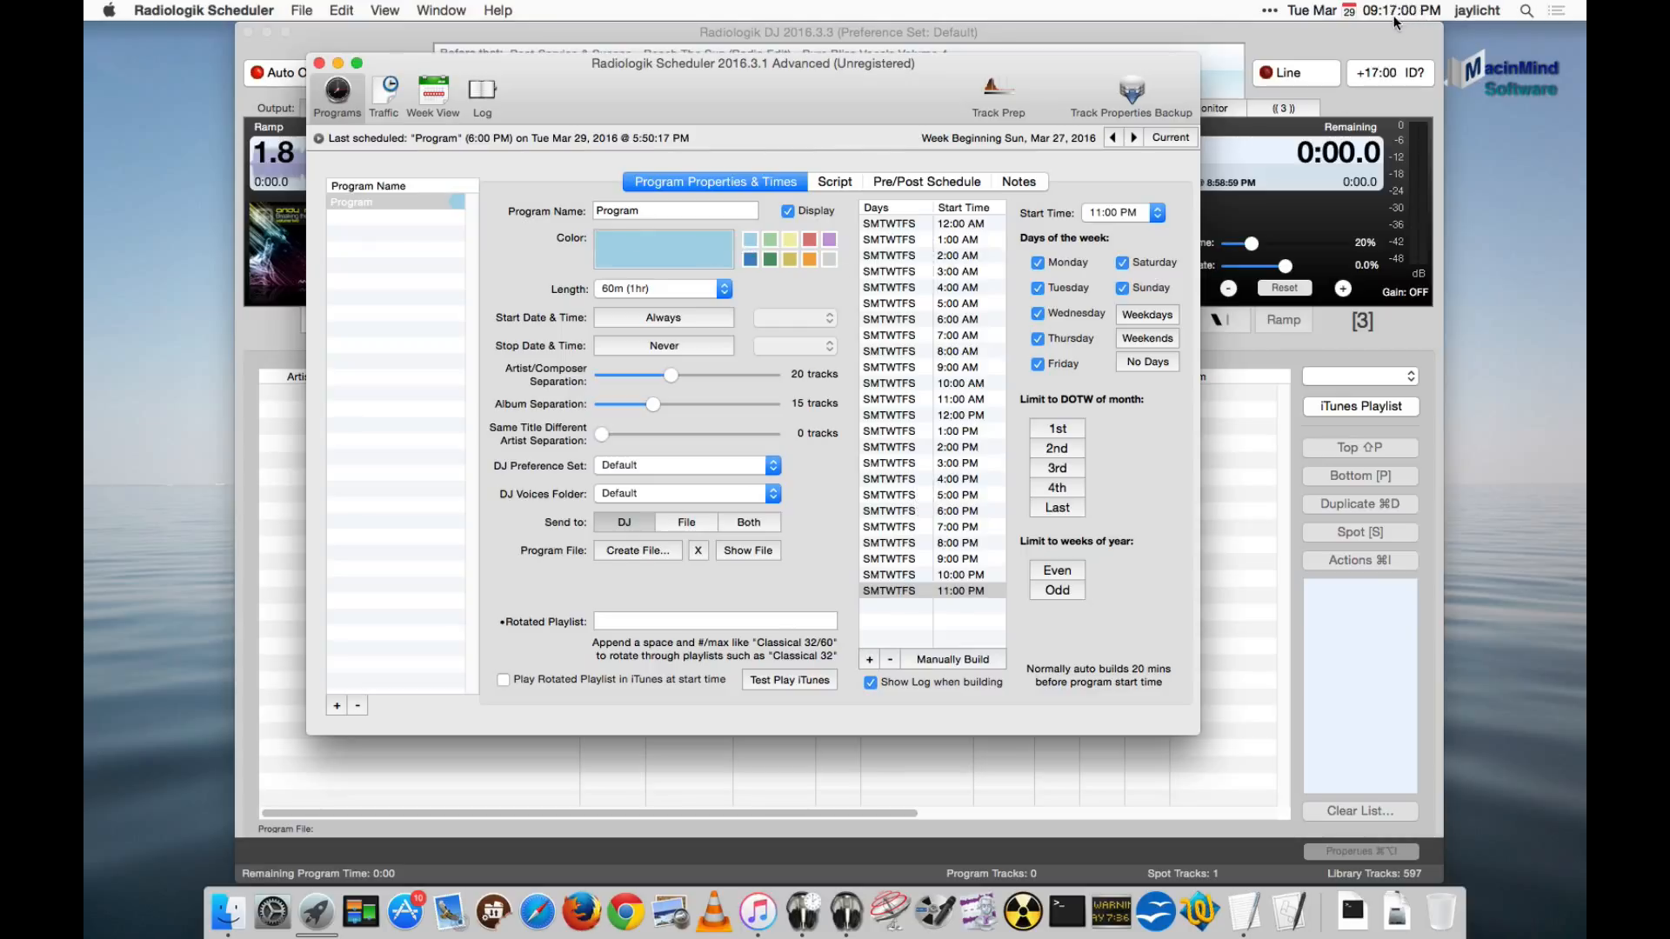
left_click(957, 577)
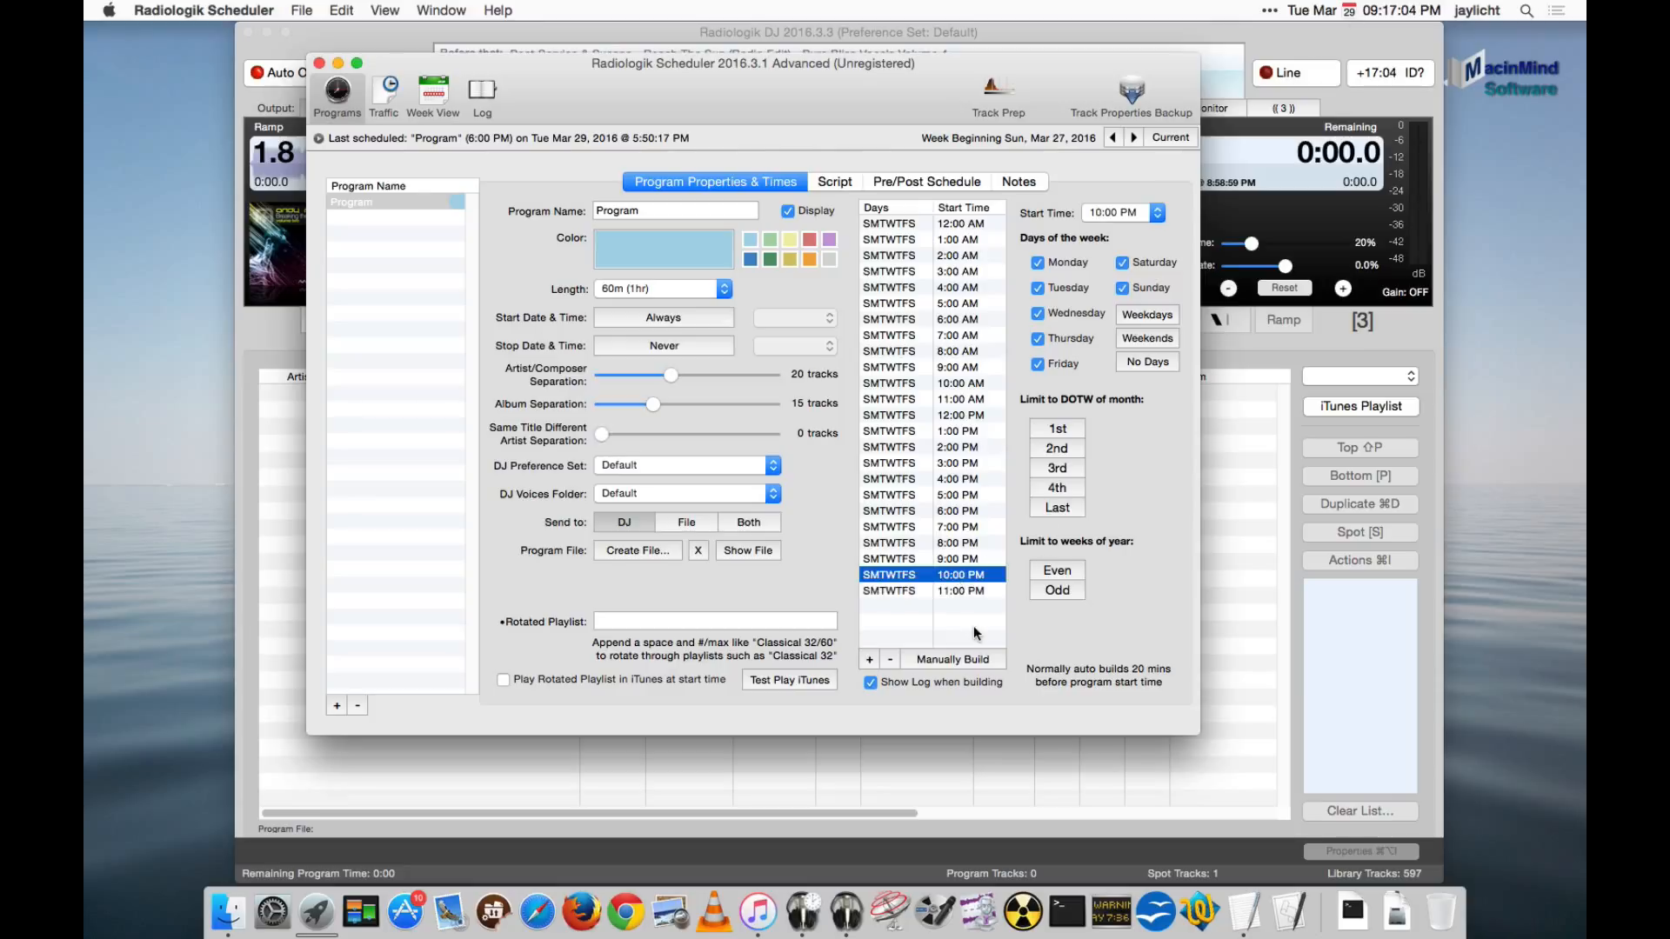
left_click(319, 139)
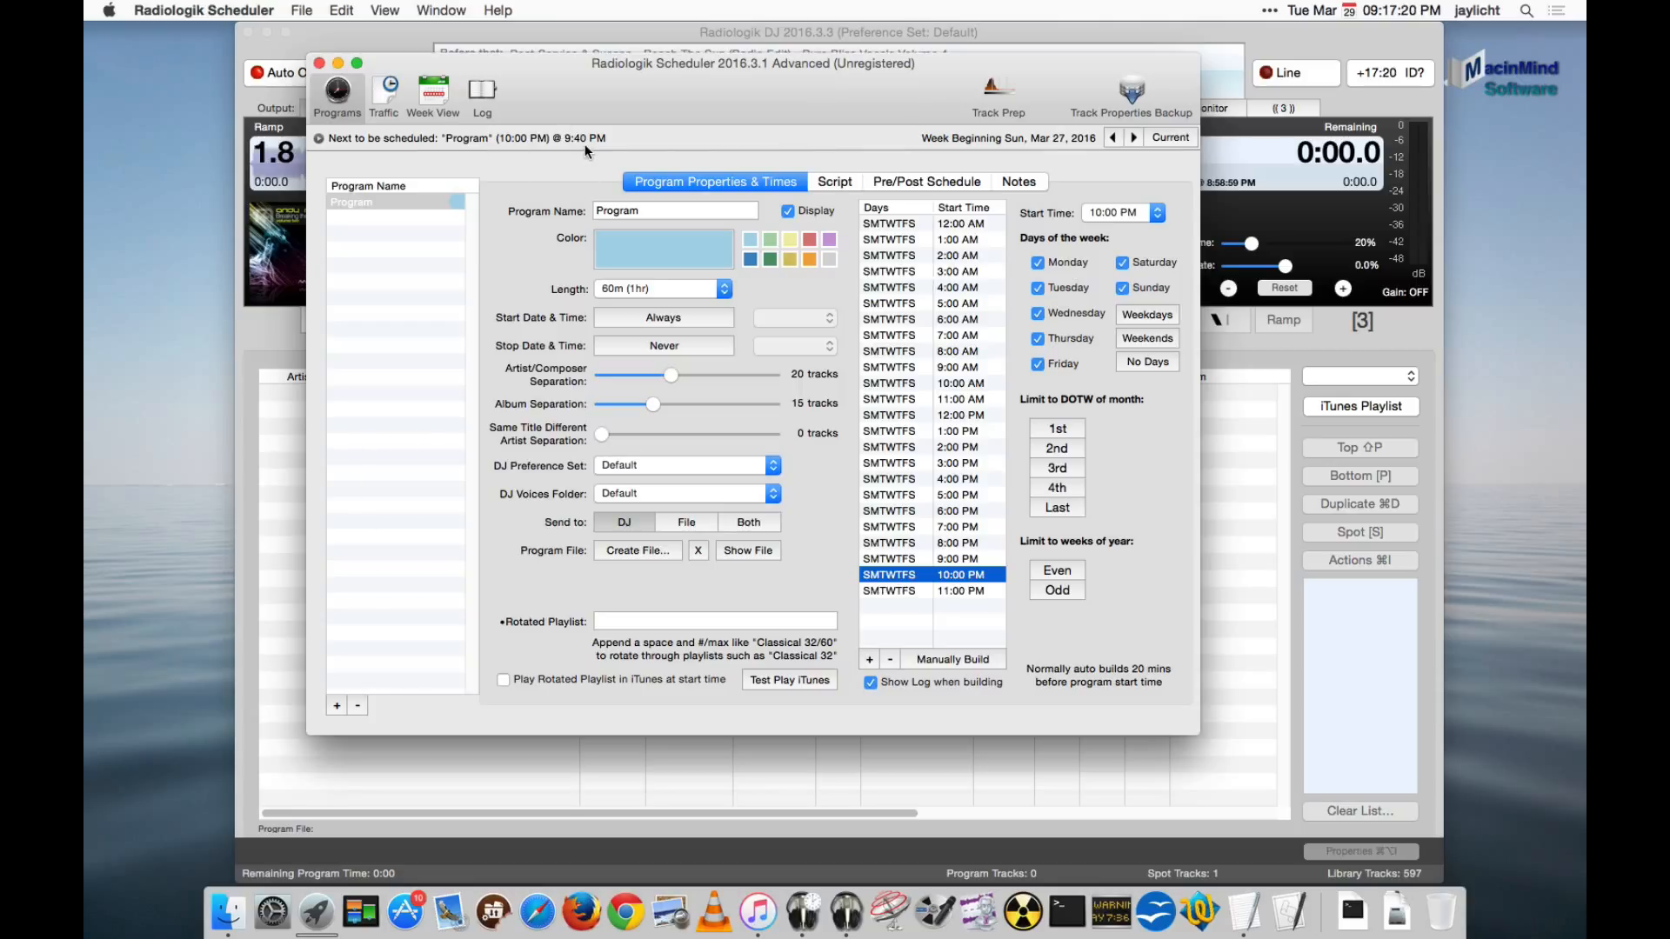
- Review the Scheduler preferences for the scheduling lead time and the iTunes library source, and leave without saving changes
left_click(203, 10)
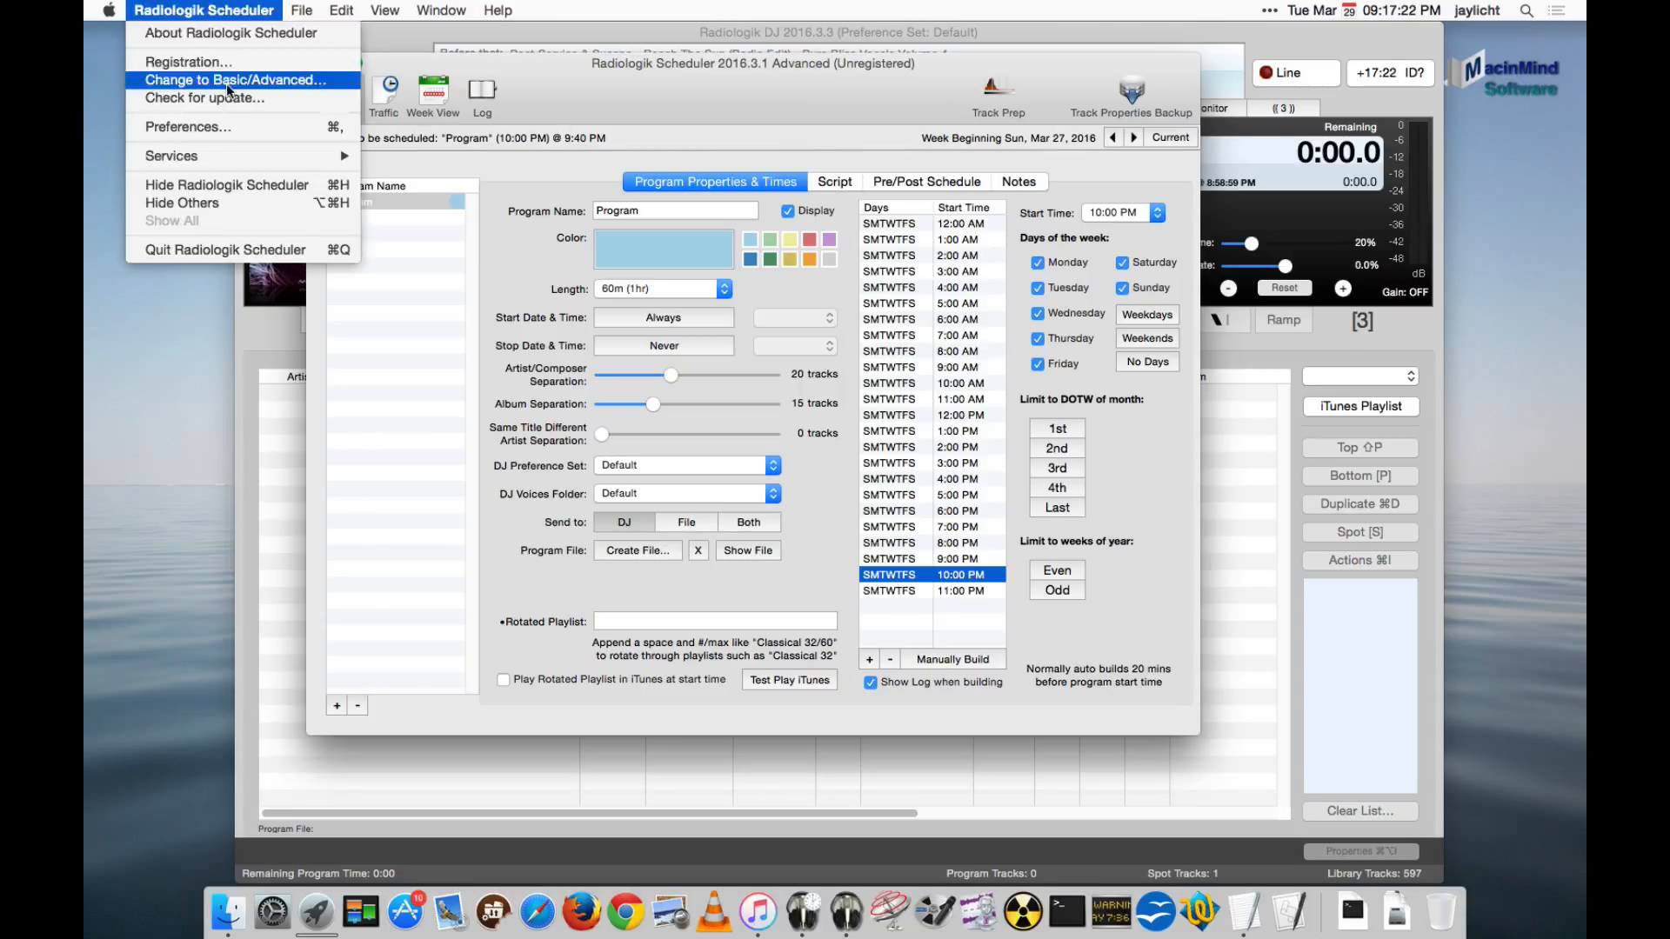
left_click(233, 128)
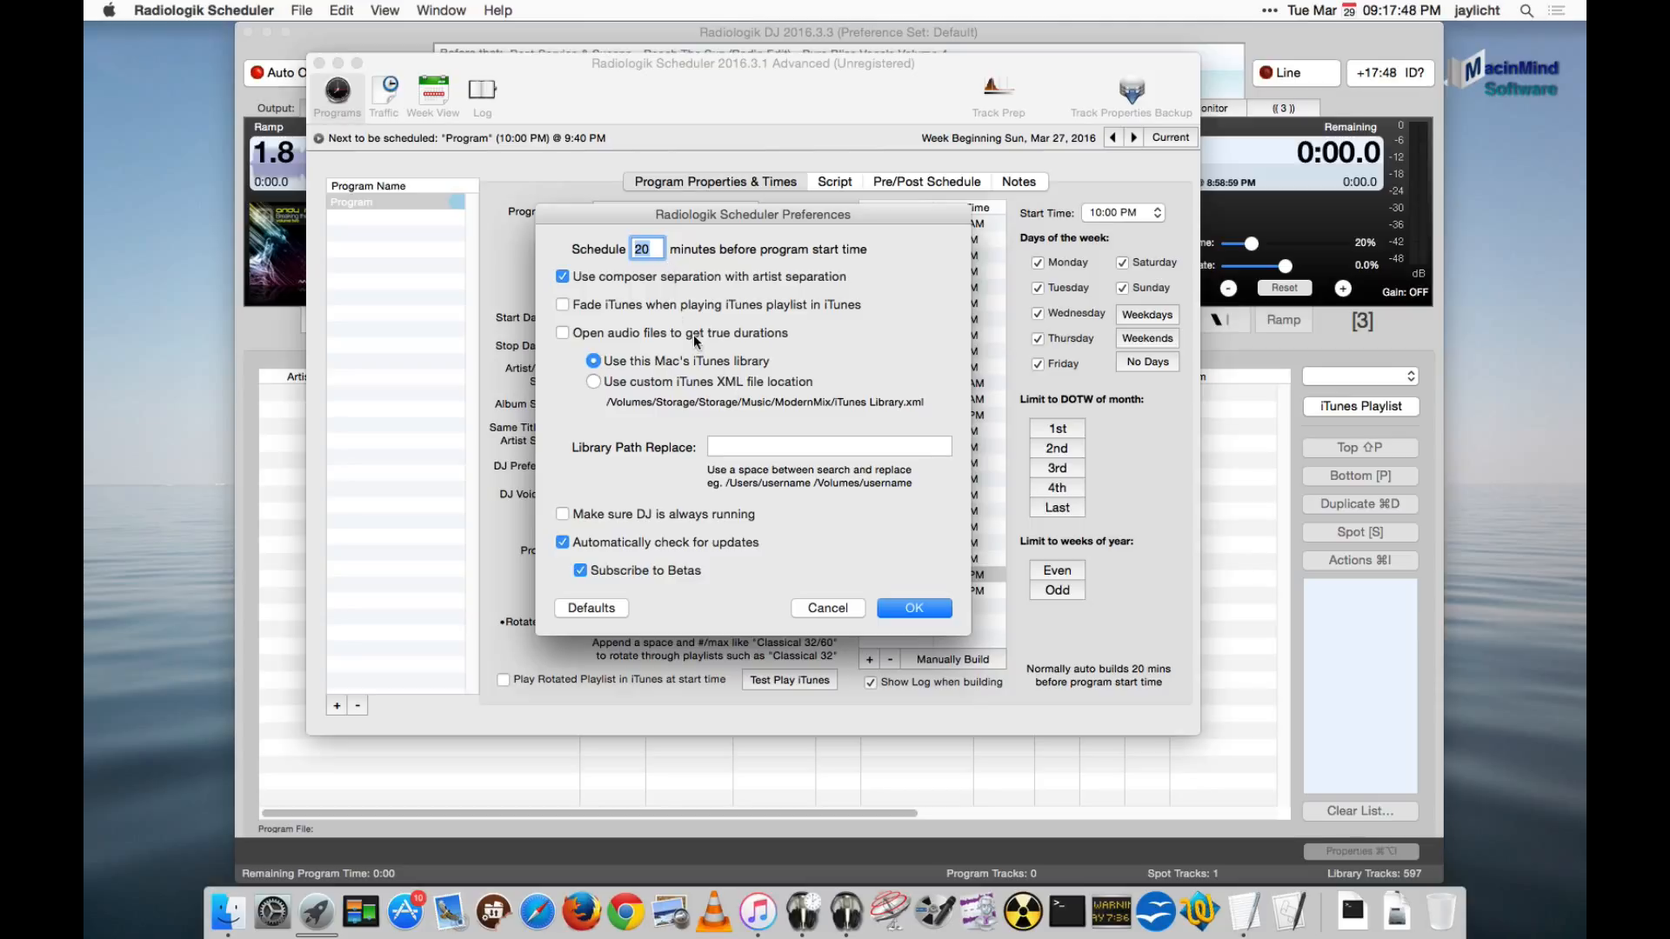
left_click(827, 608)
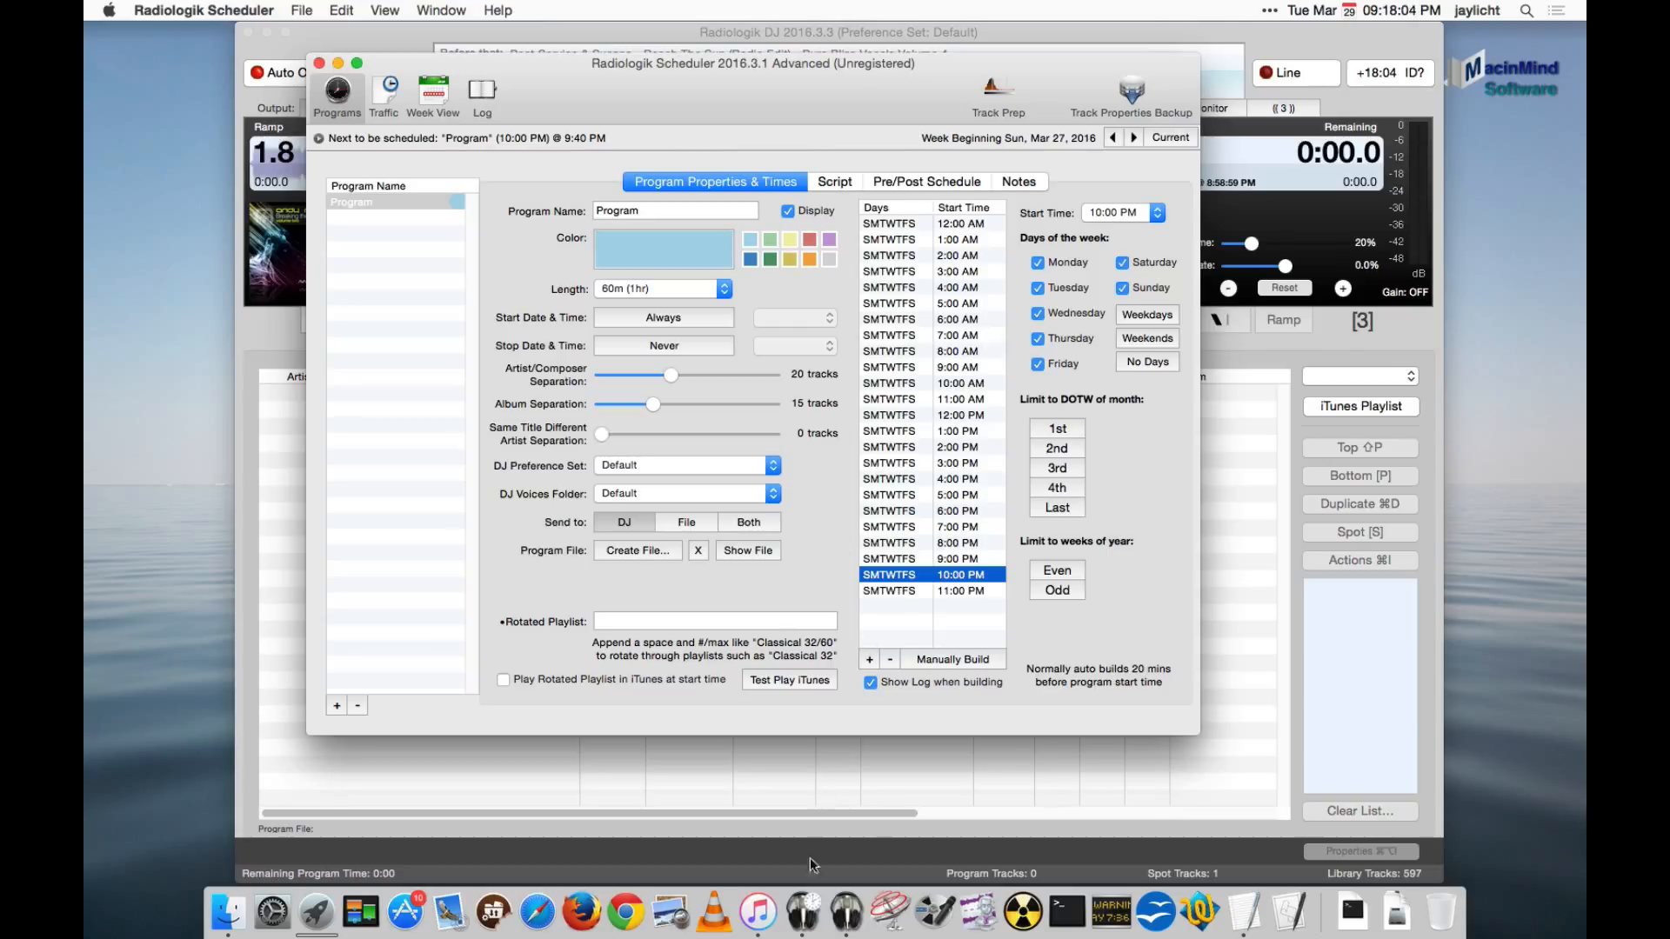
- Switch to iTunes and examine the Modern600 folder's songs and the playlists it contains
left_click(758, 910)
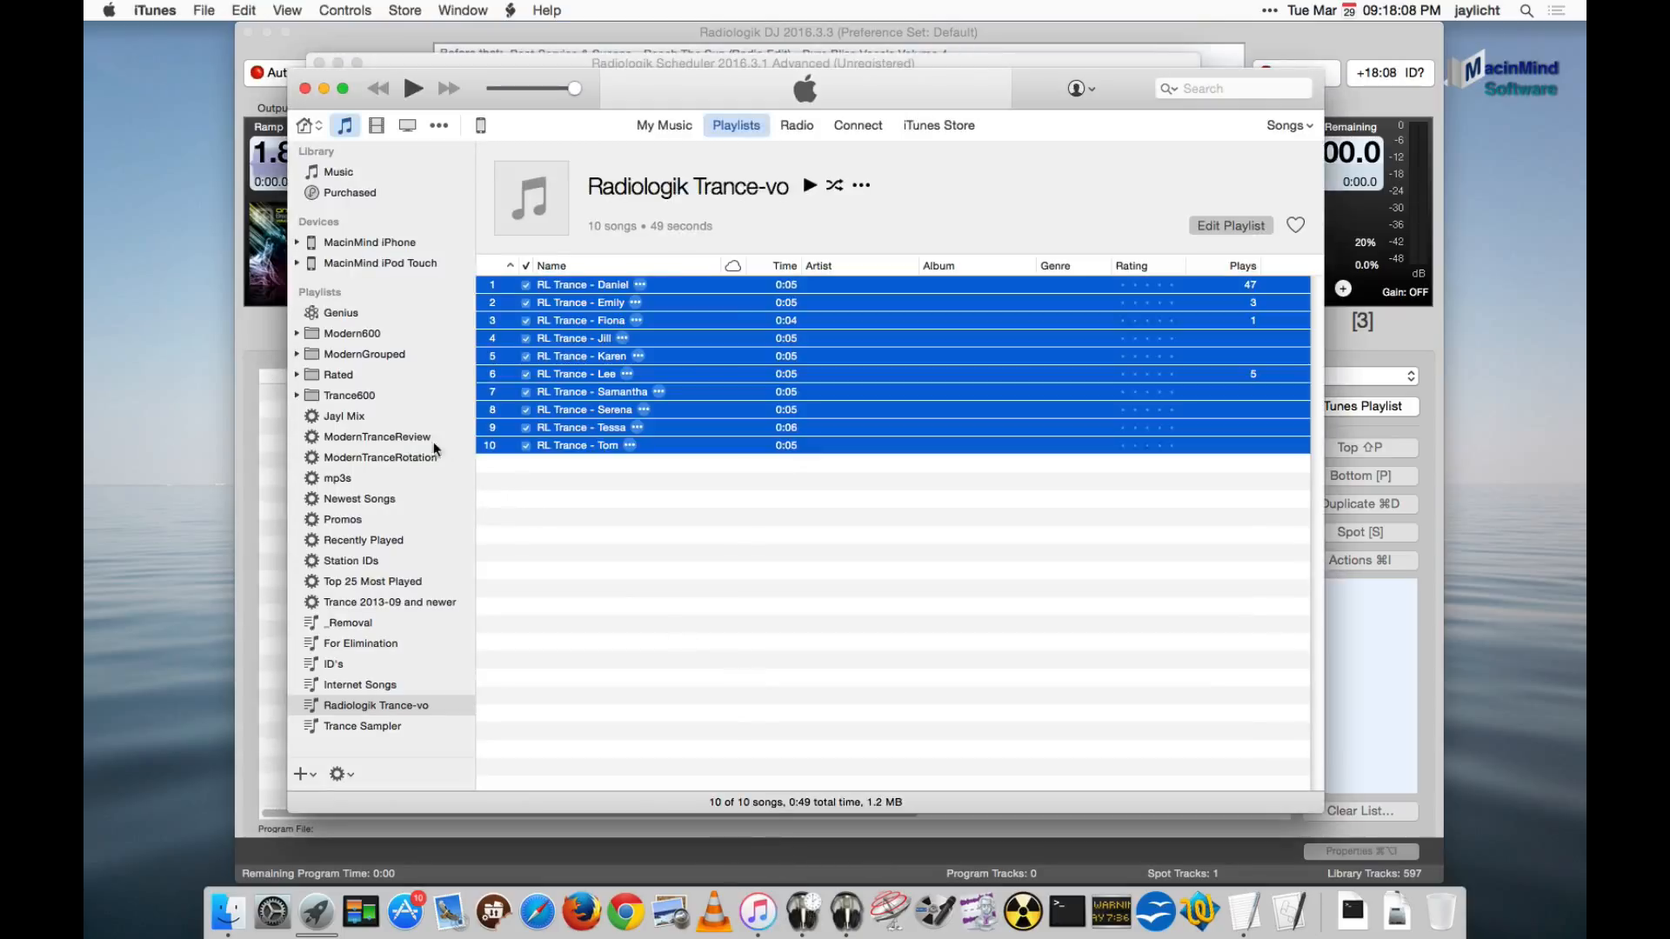
left_click(296, 334)
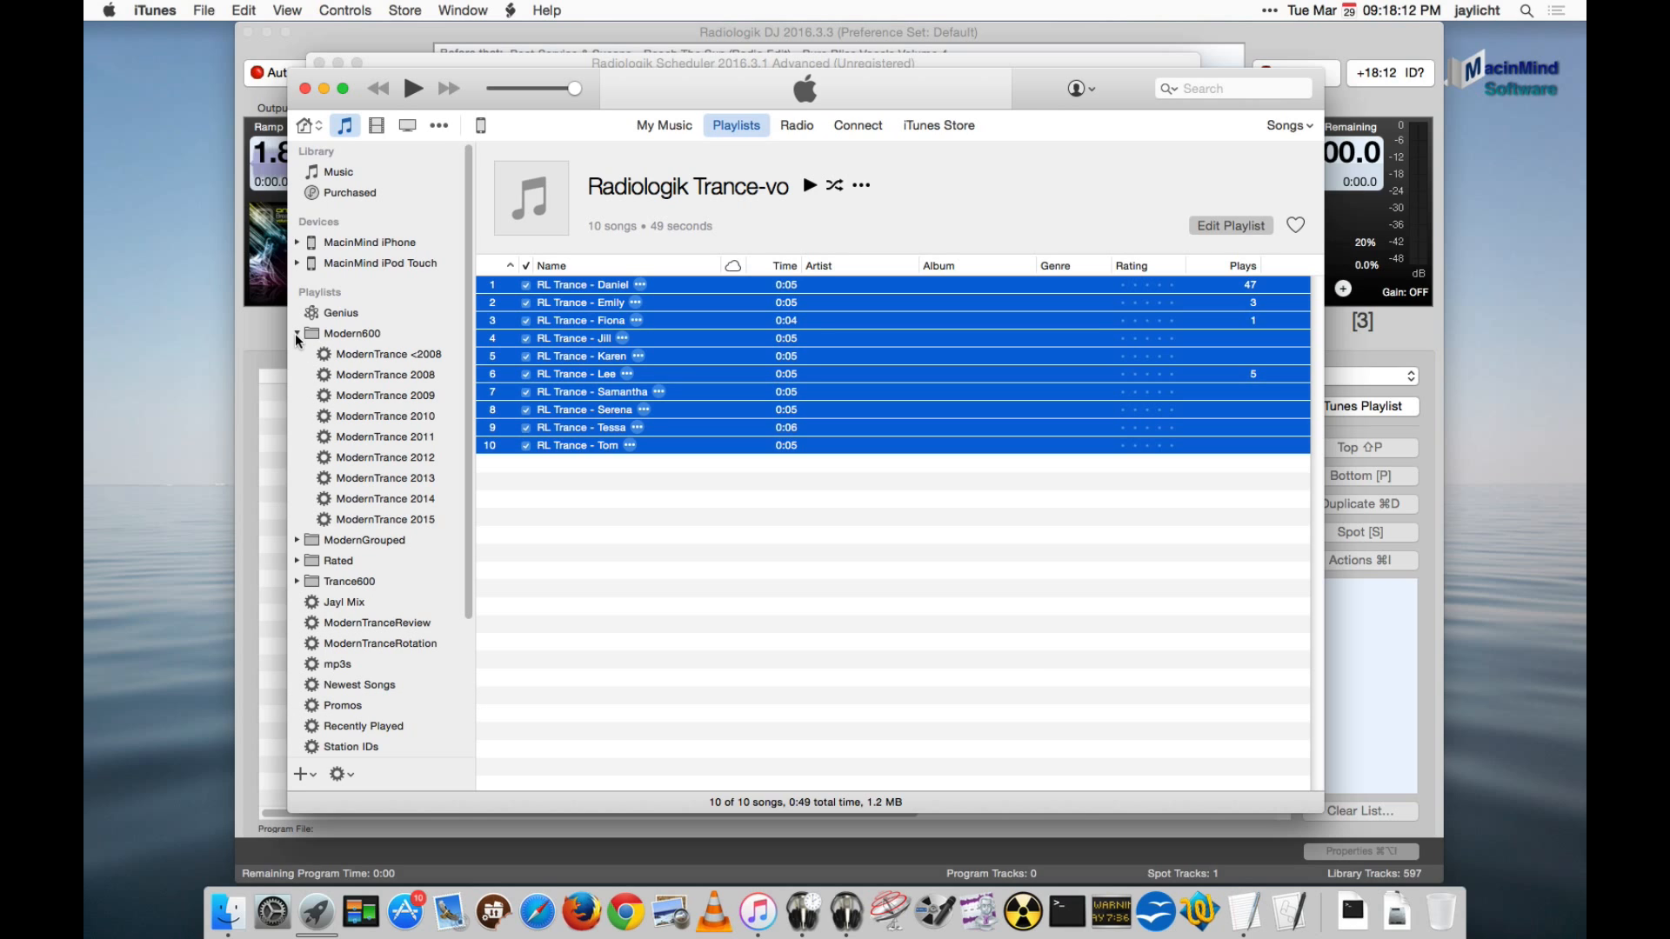
left_click(297, 335)
left_click(322, 337)
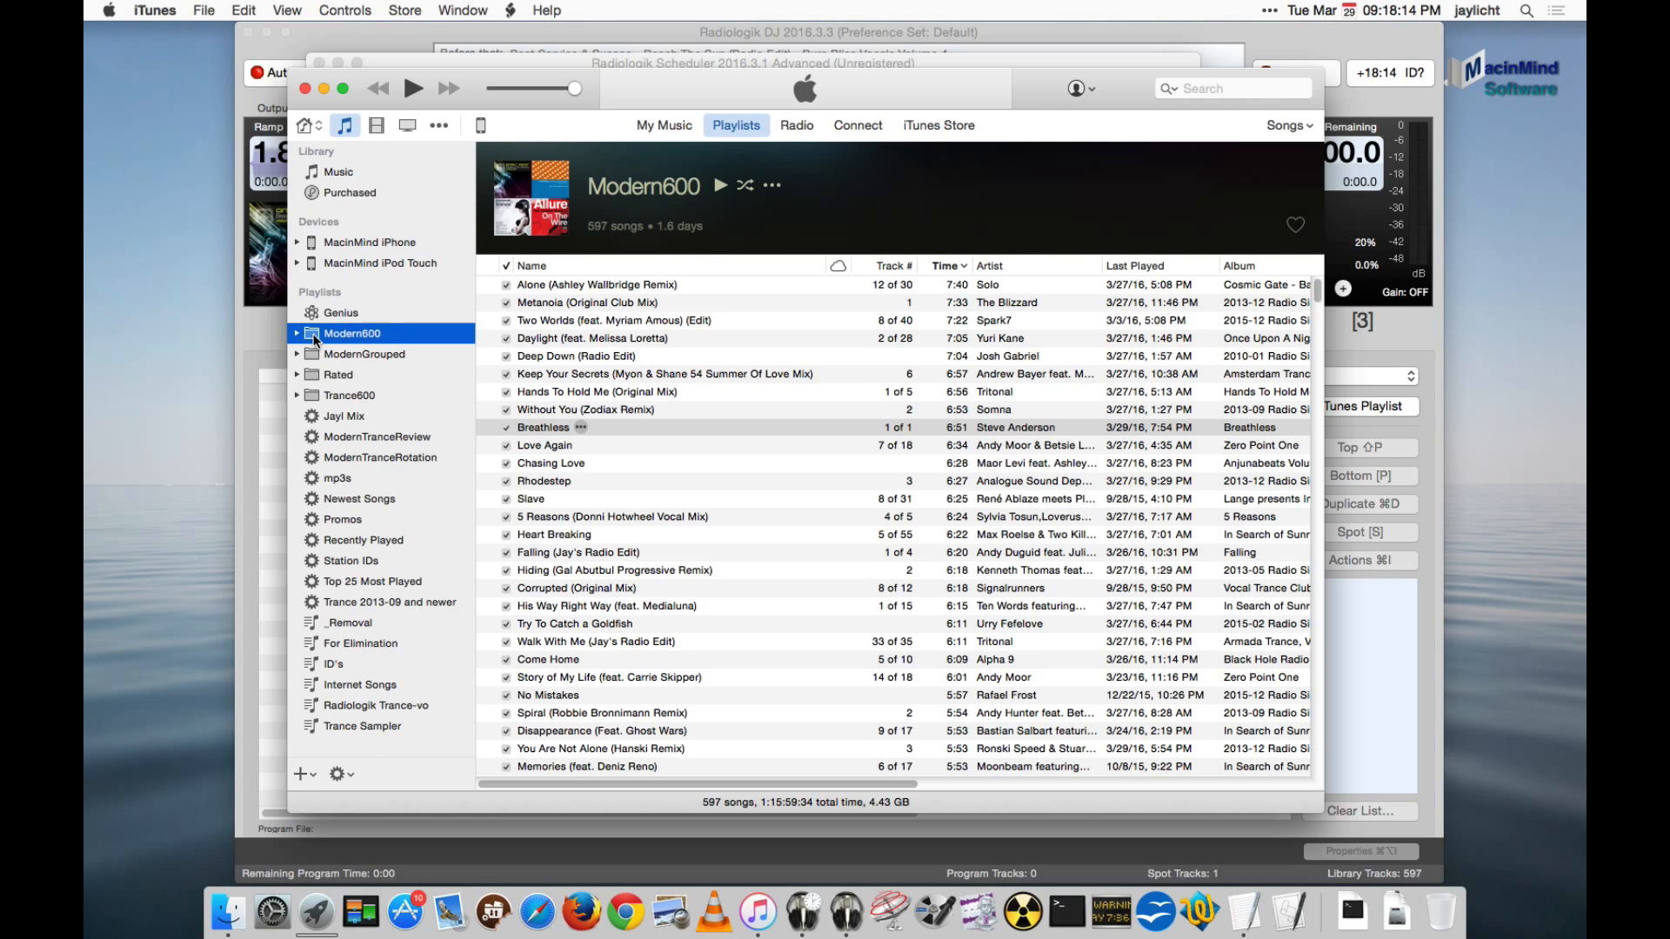
left_click(297, 334)
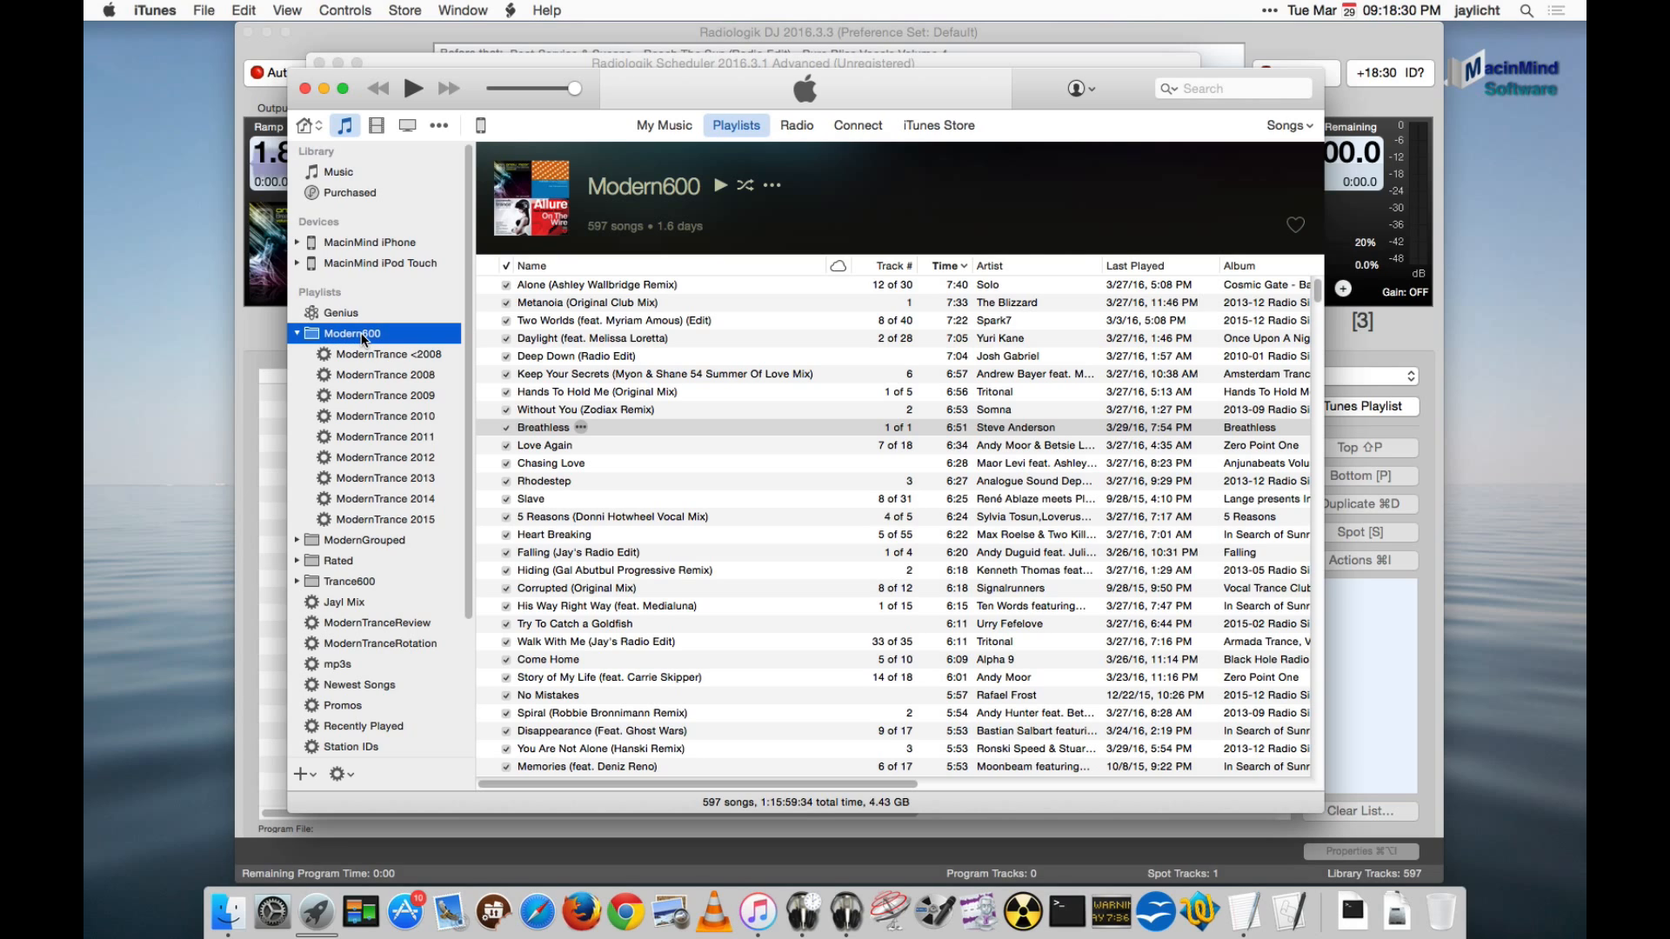
left_click(292, 334)
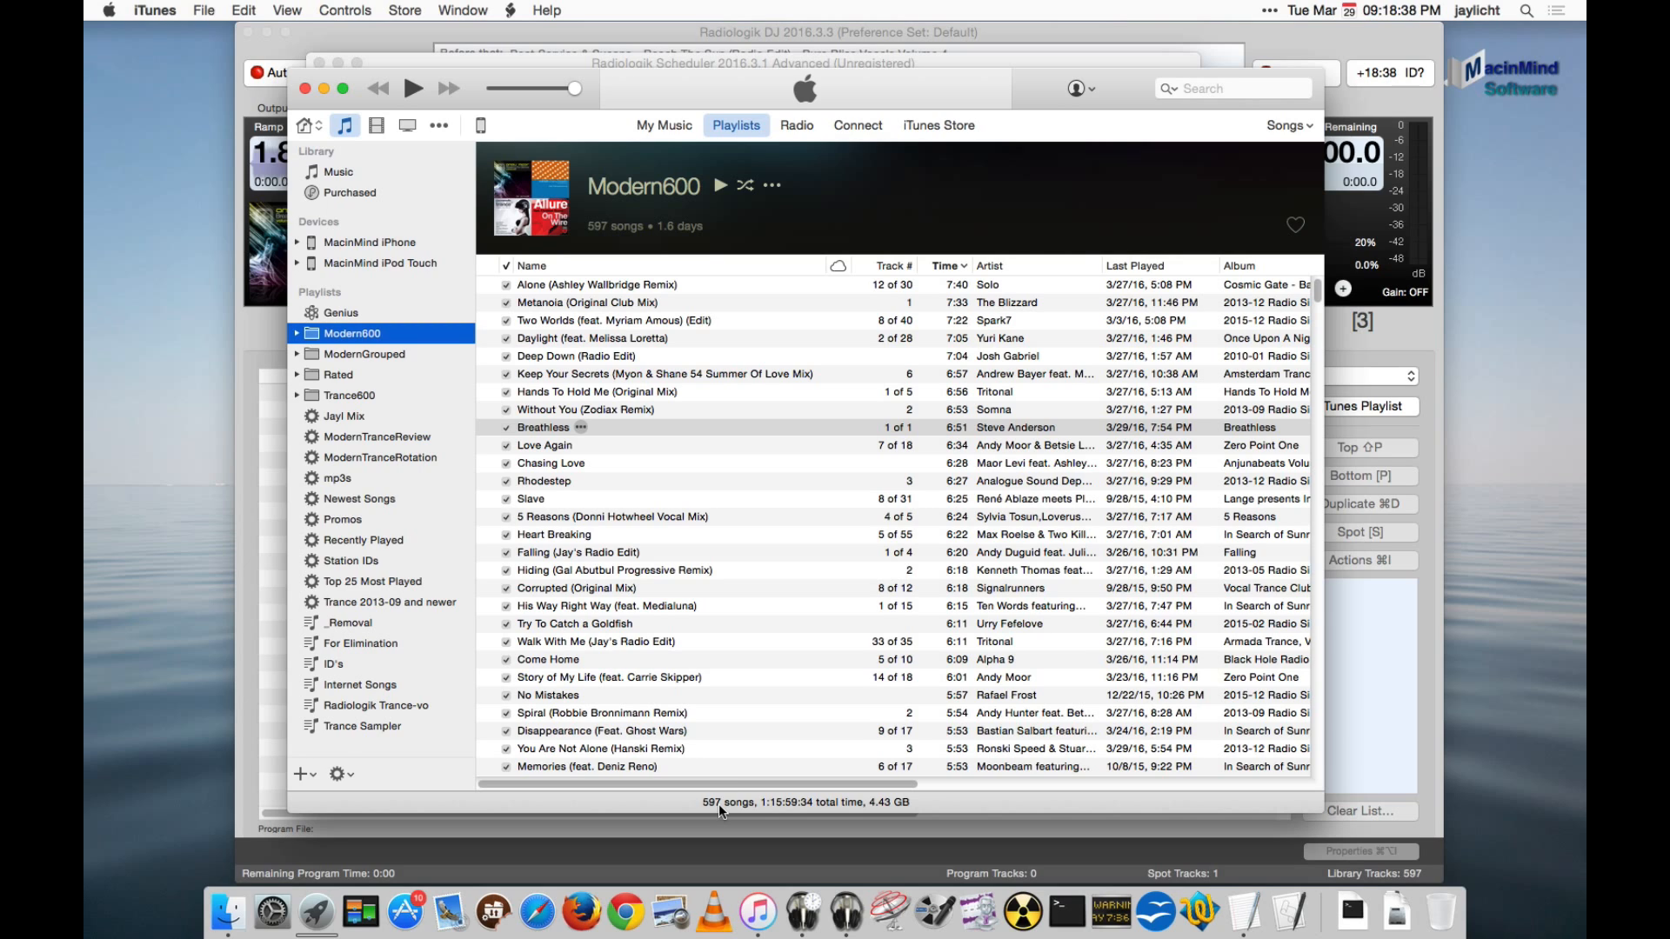
- Display the ModernTranceRotation playlist and look over the options for creating playlists, smart playlists and folders
left_click(376, 459)
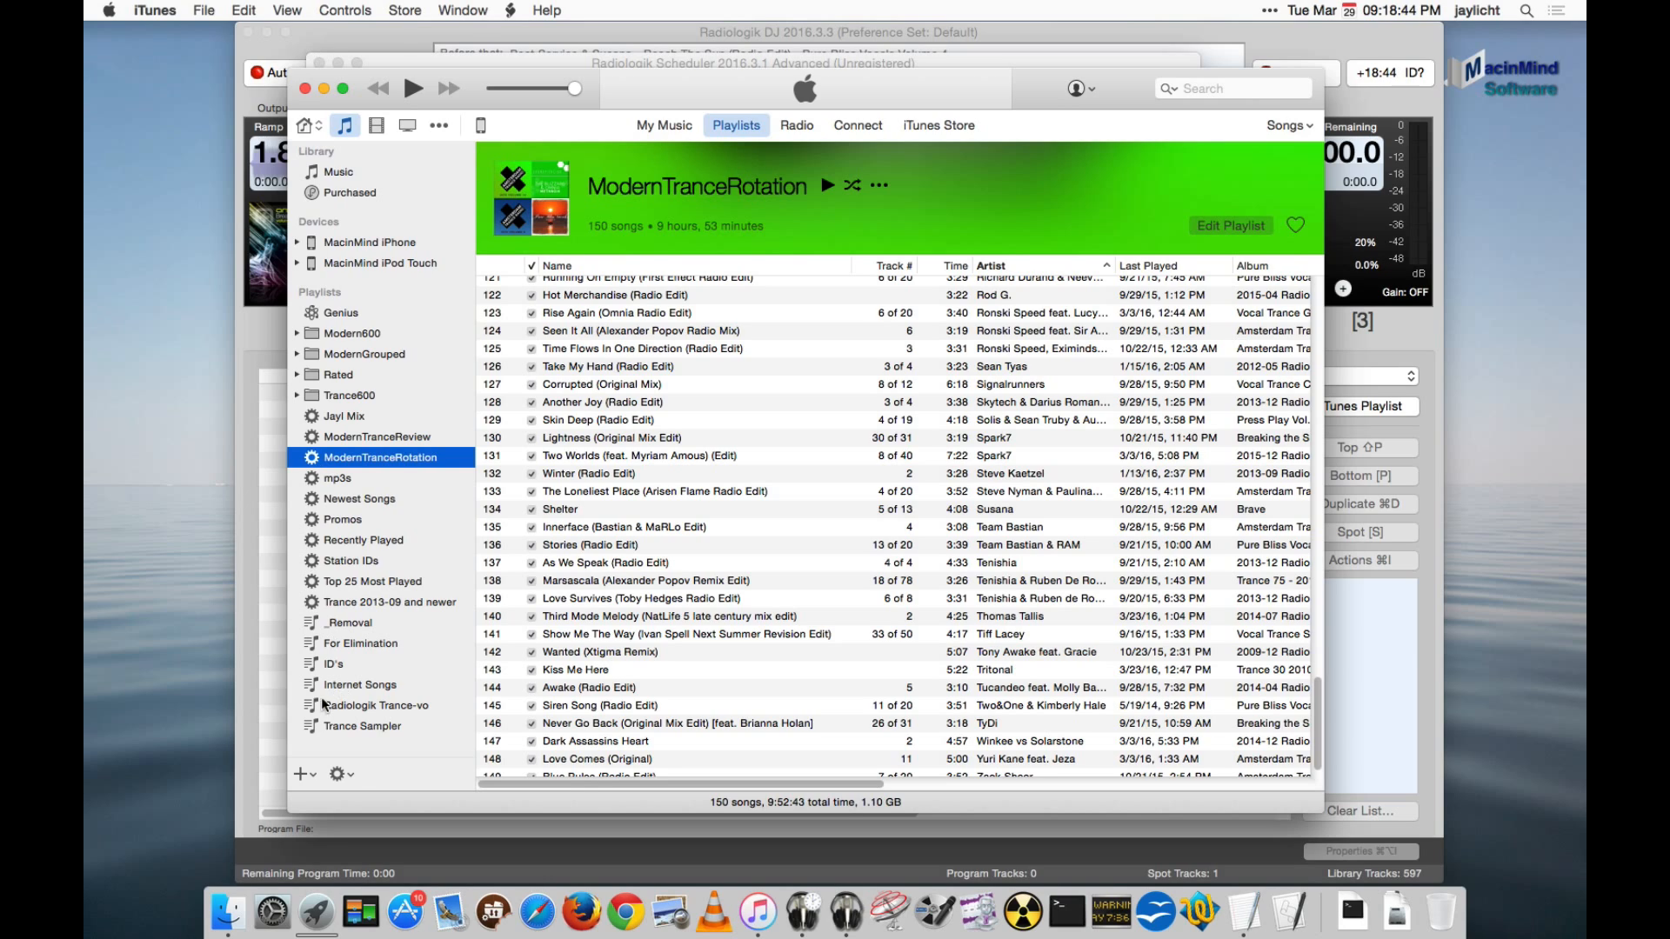
left_click(337, 774)
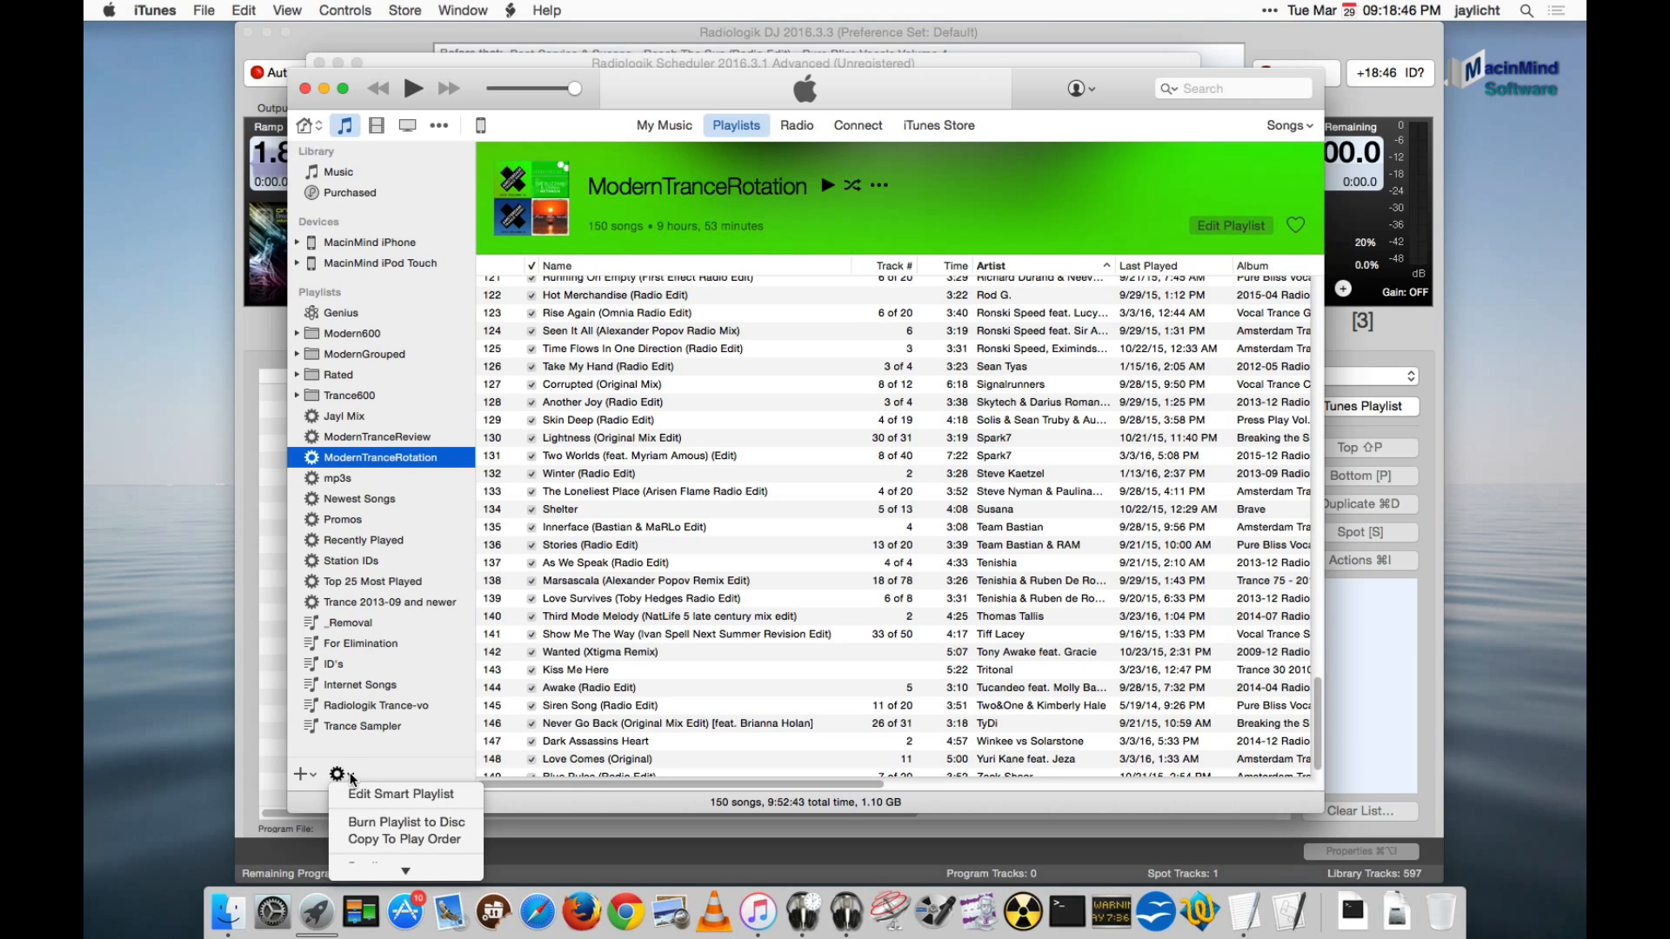
left_click(300, 774)
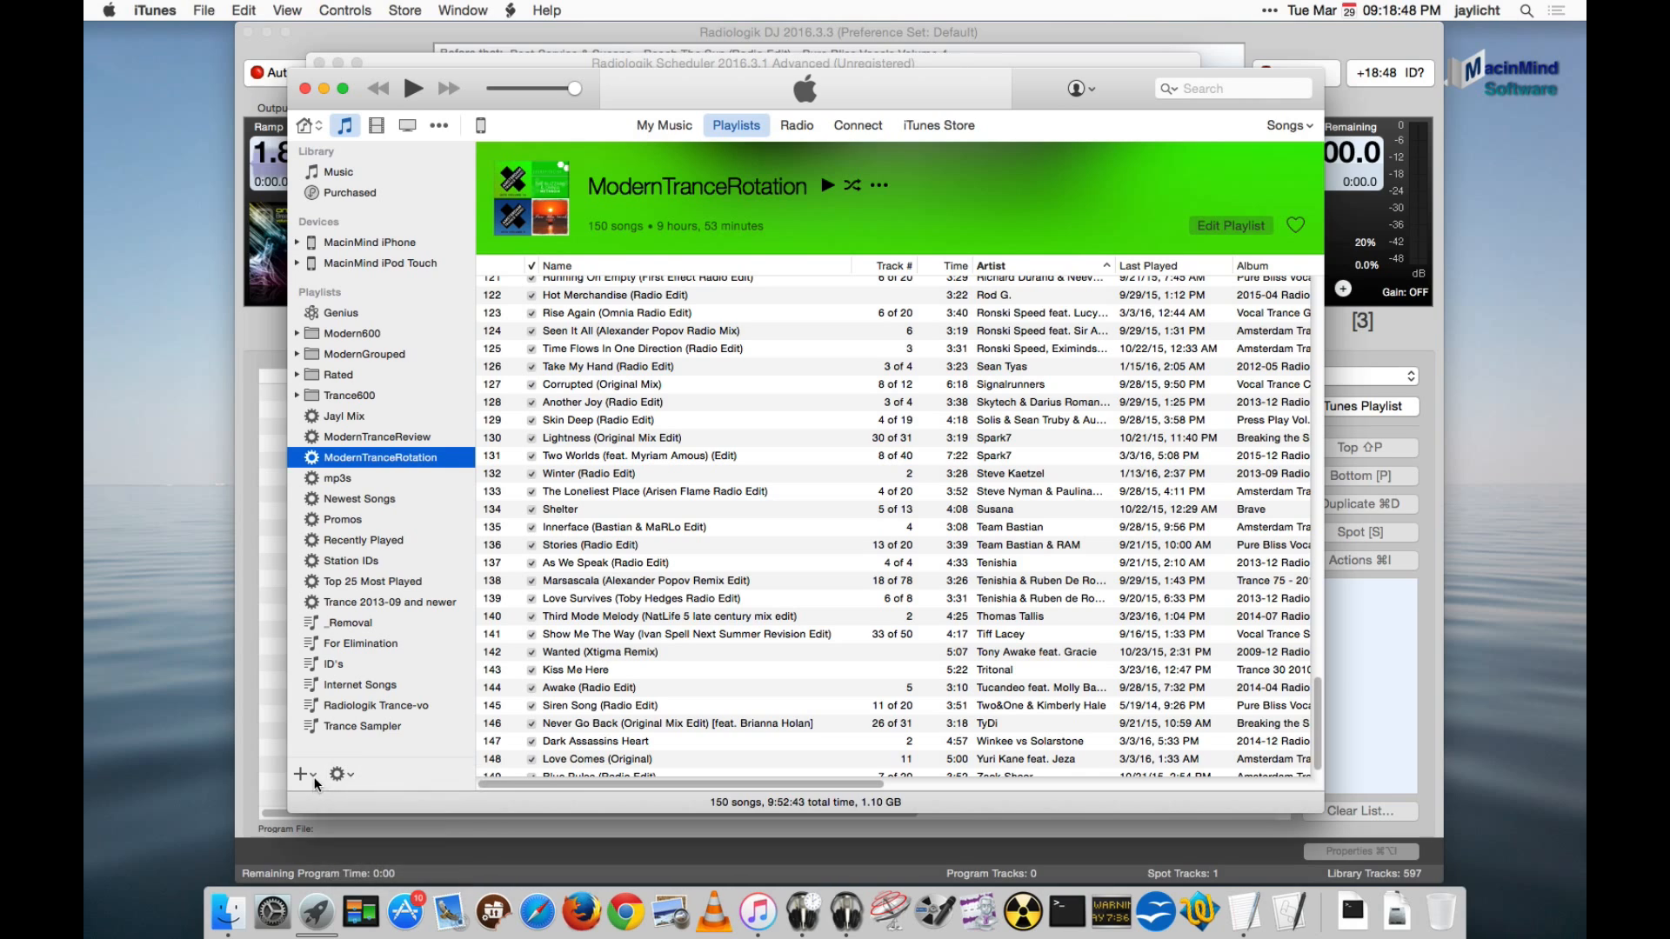
left_click(300, 774)
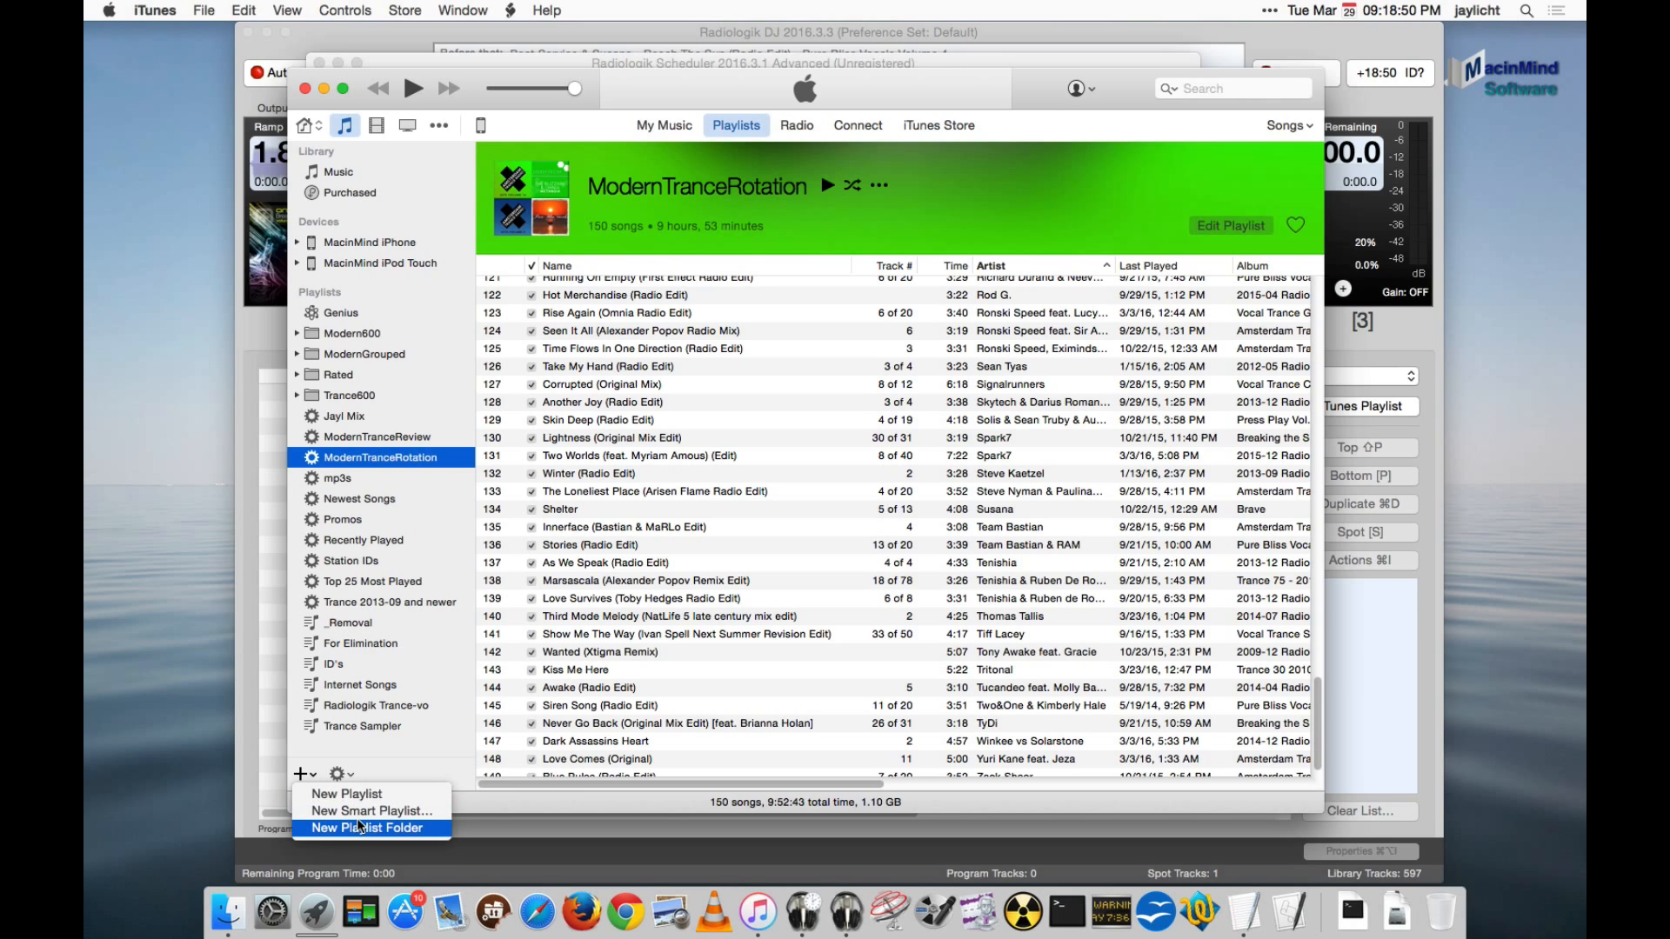
left_click(490, 826)
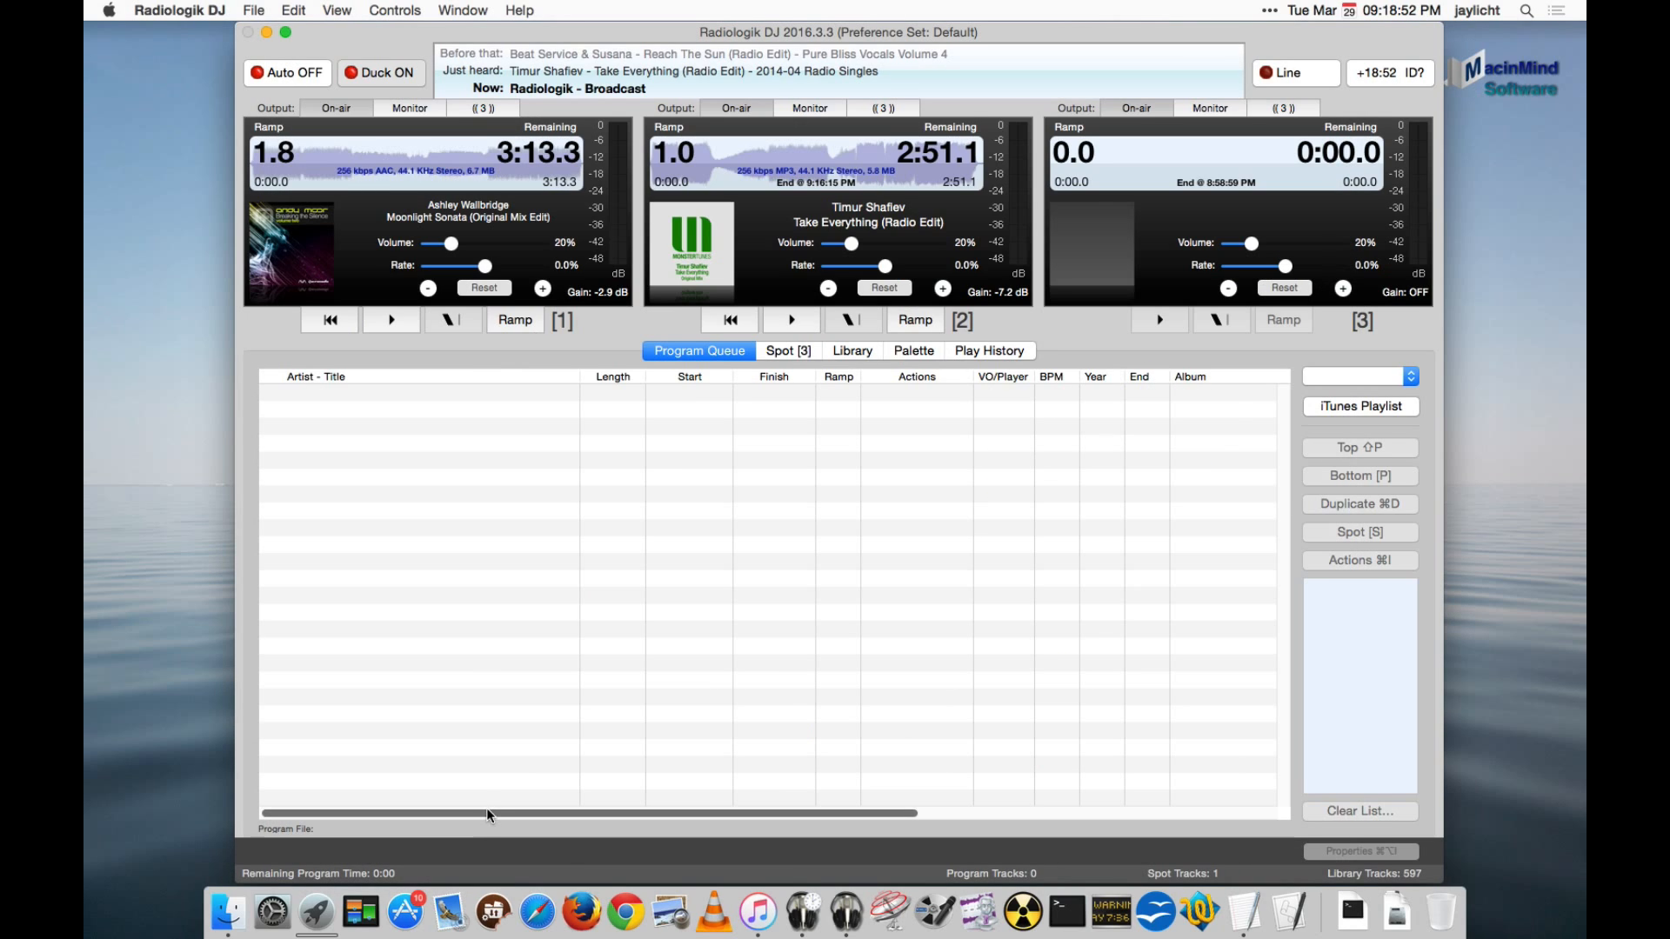
- Switch back to iTunes and inspect the ModernTranceRotation smart playlist's rule and item limit without changing them
left_click(759, 912)
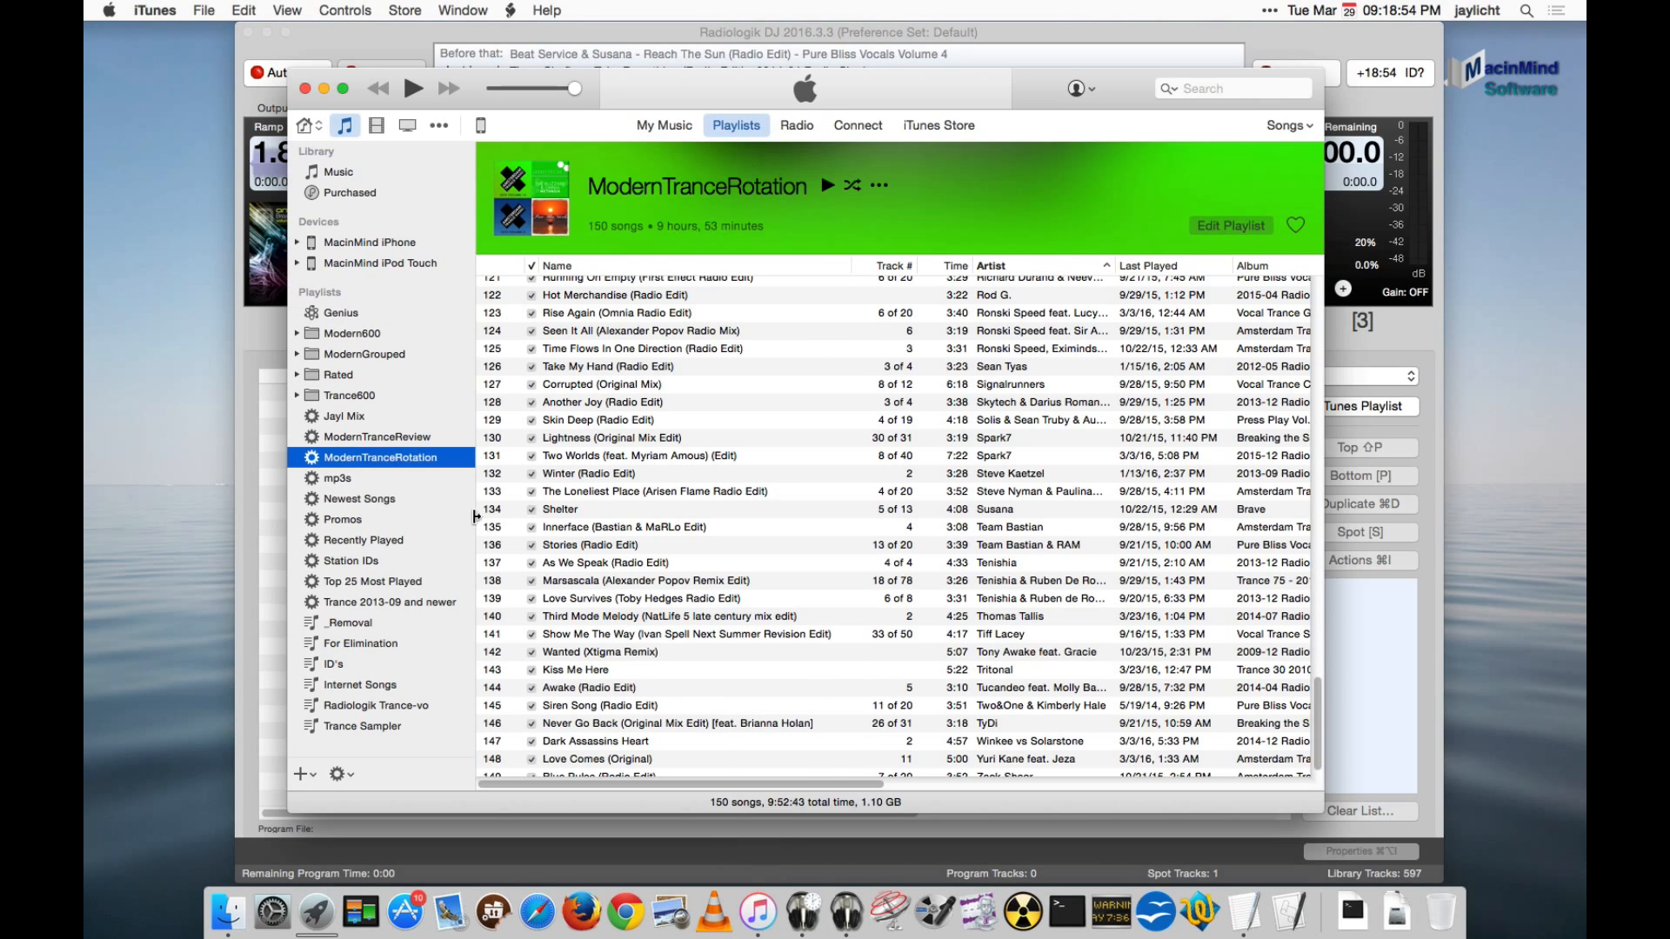
right_click(334, 461)
left_click(389, 540)
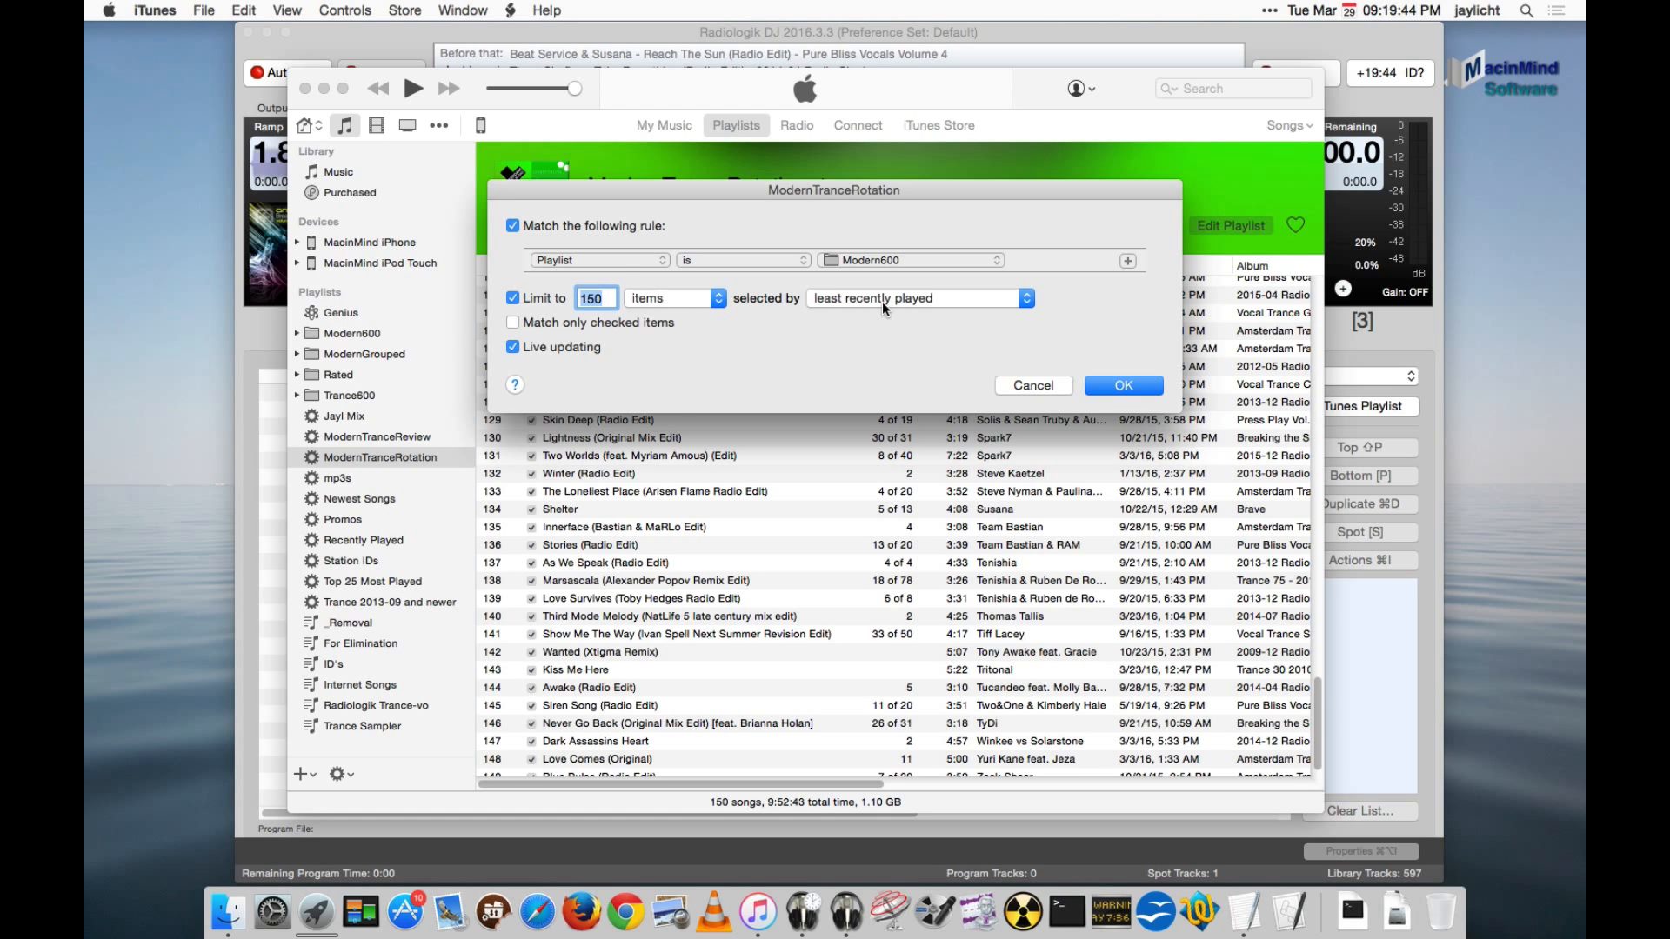
left_click(1042, 387)
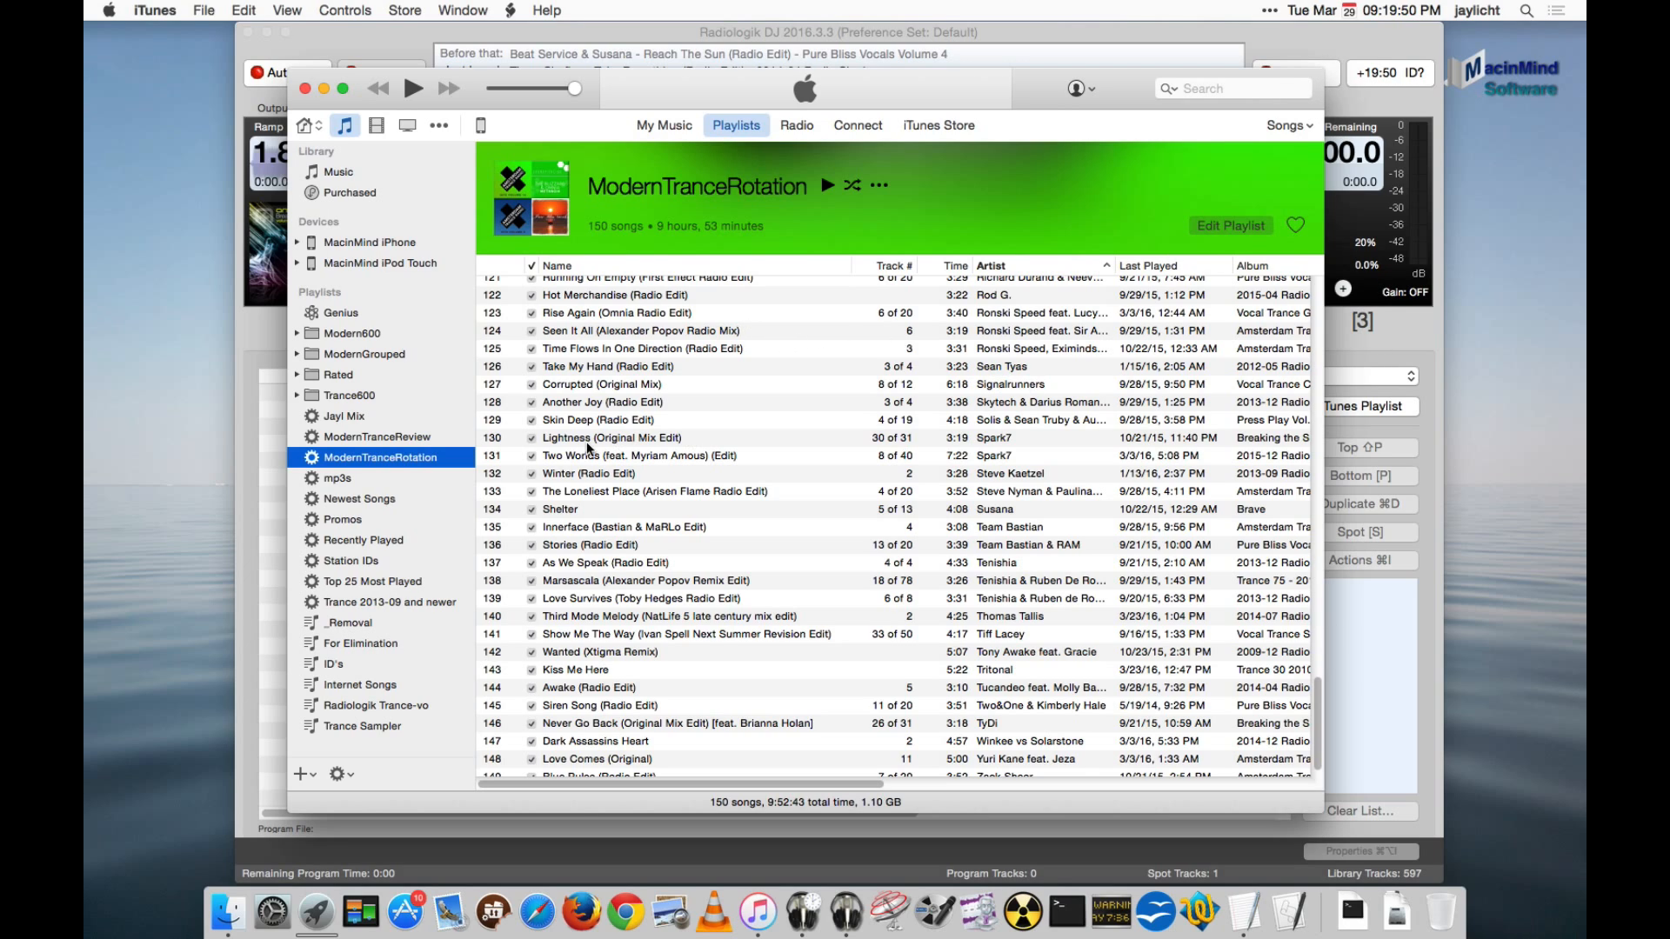
- Switch to Radiologik DJ and check the Audio I/O preference for registering played tracks with iTunes, leaving the settings as they are
left_click(1298, 29)
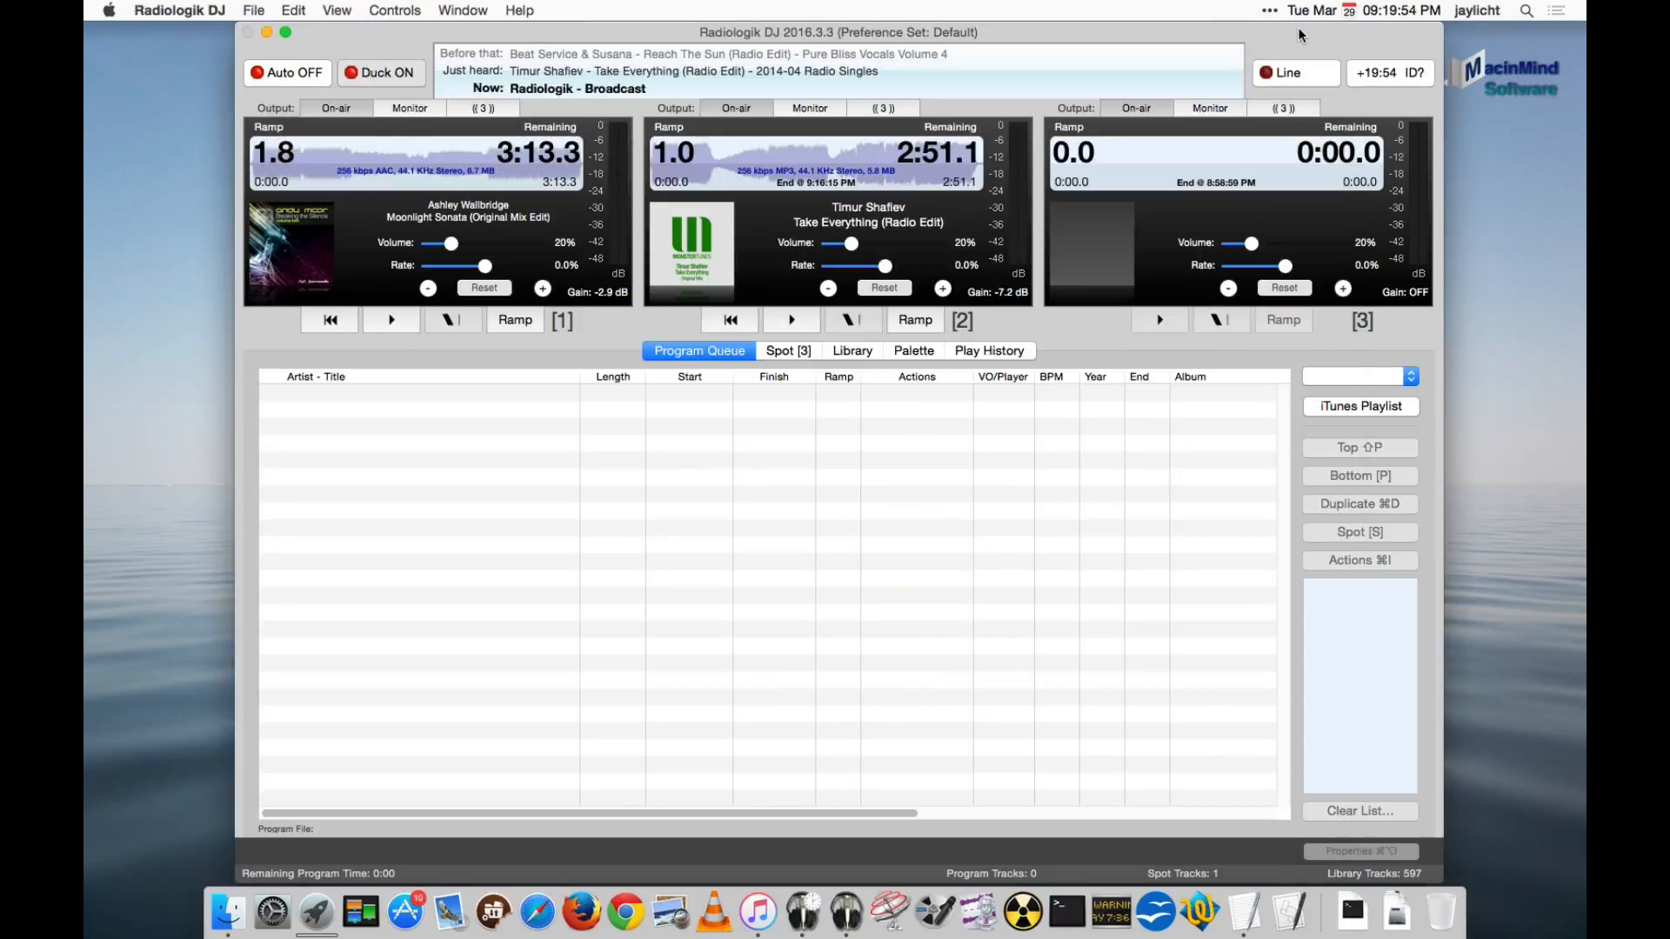
key("super+comma")
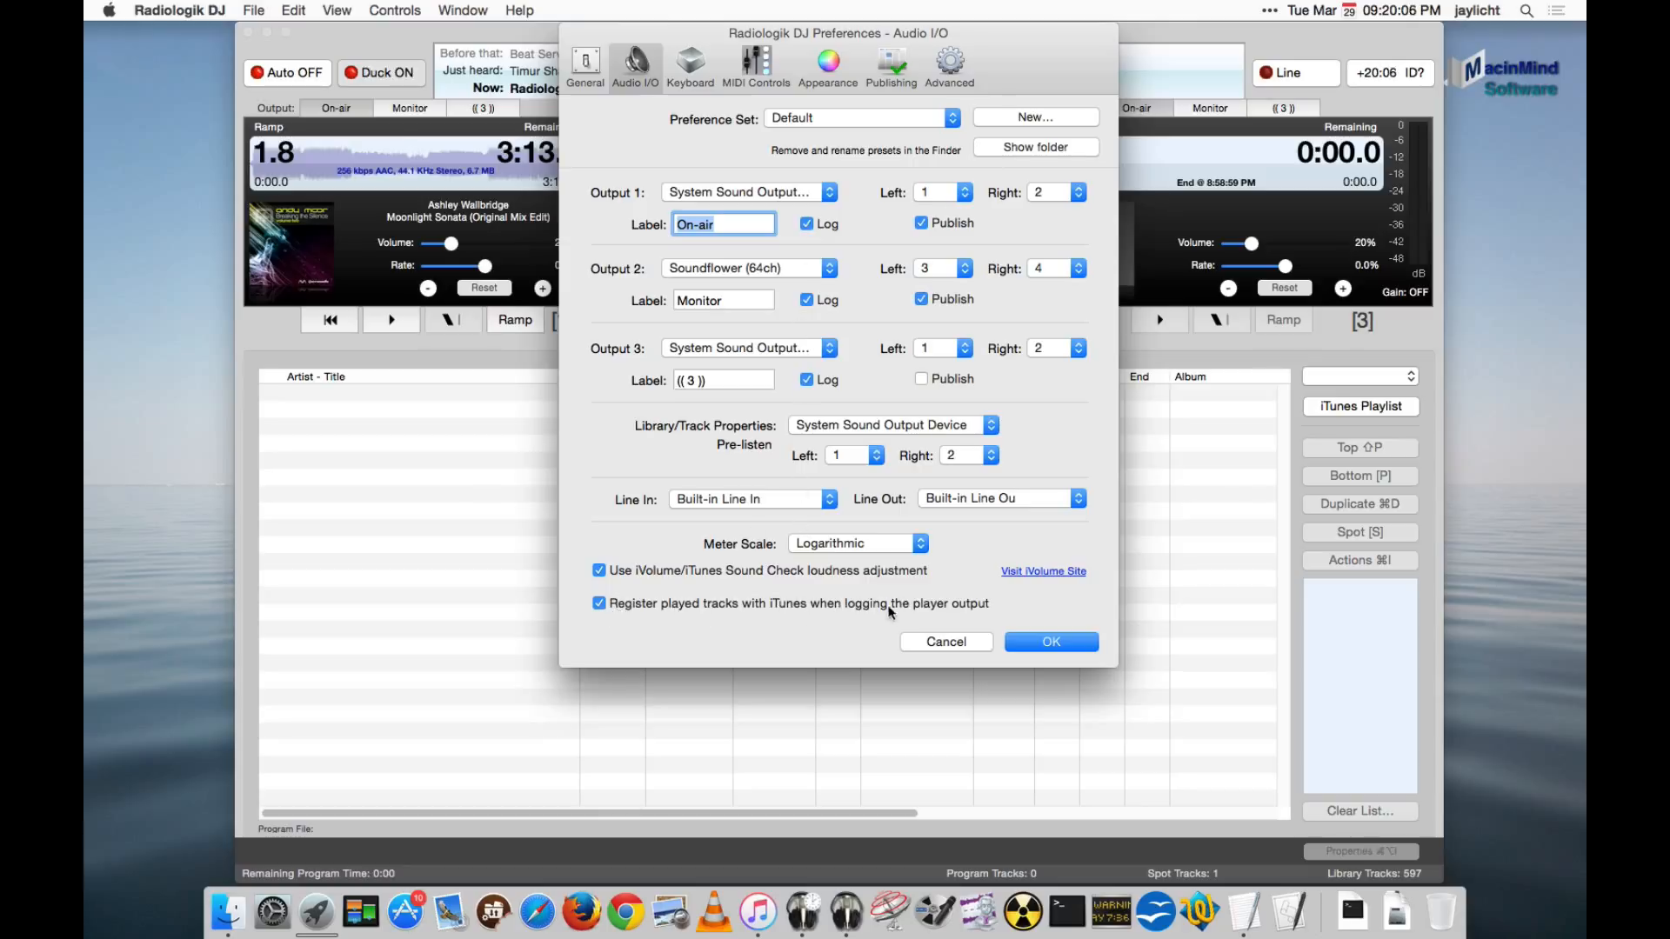
left_click(984, 642)
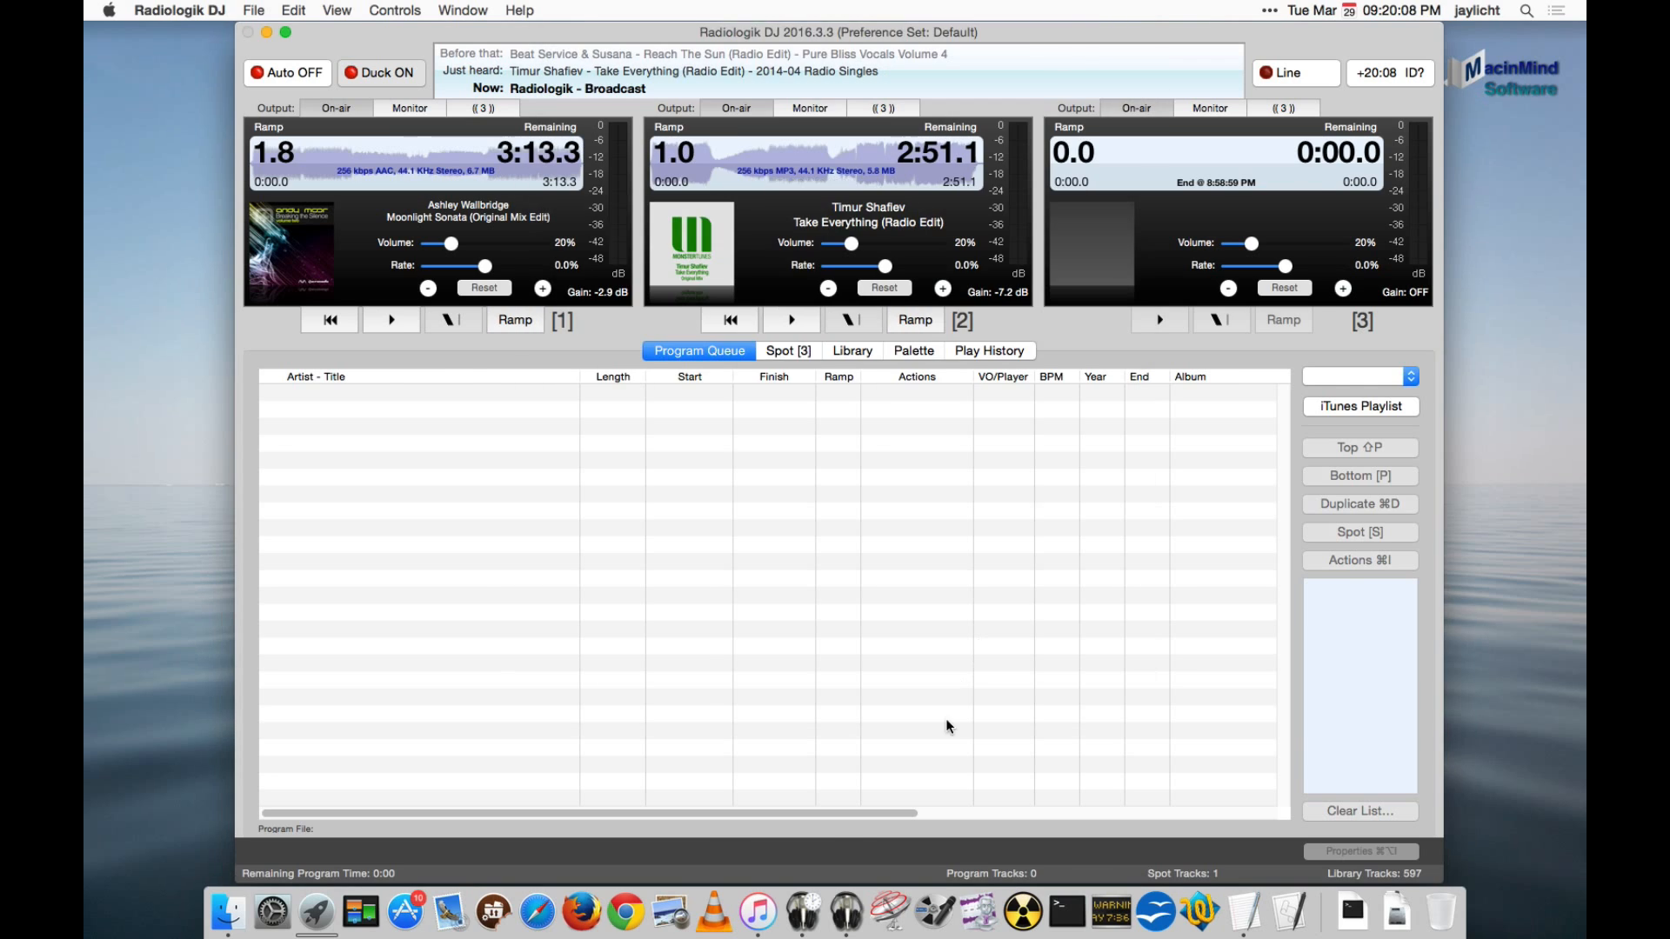
- Revisit the ModernTranceRotation playlist in iTunes and return to Radiologik Scheduler
left_click(759, 915)
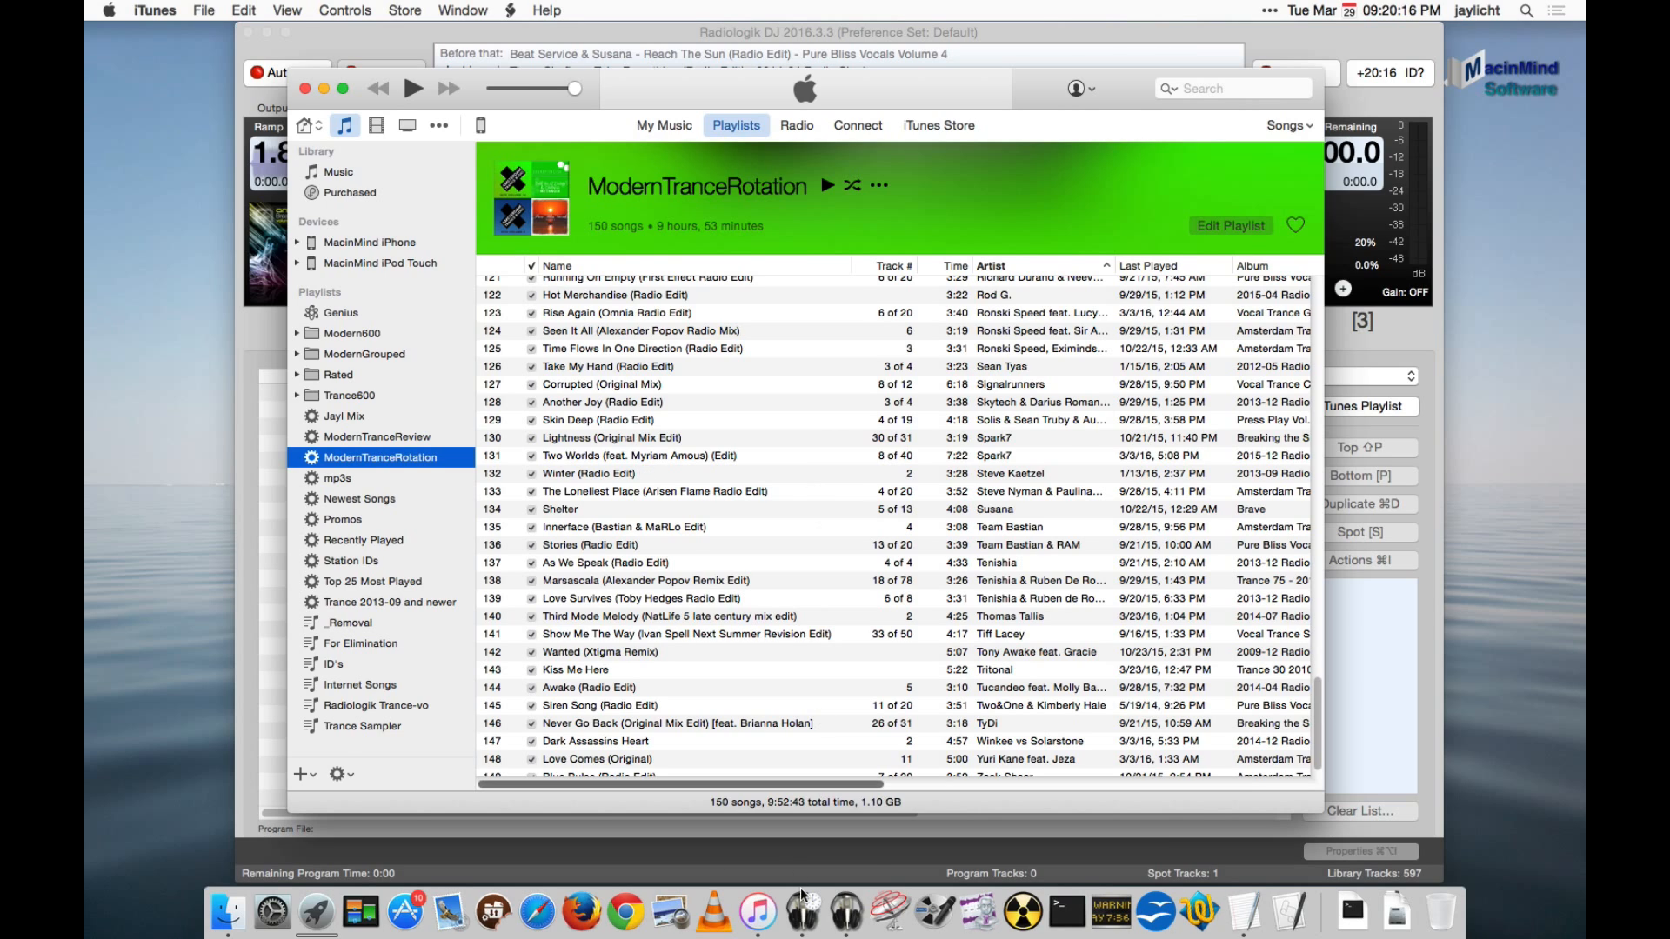
left_click(802, 910)
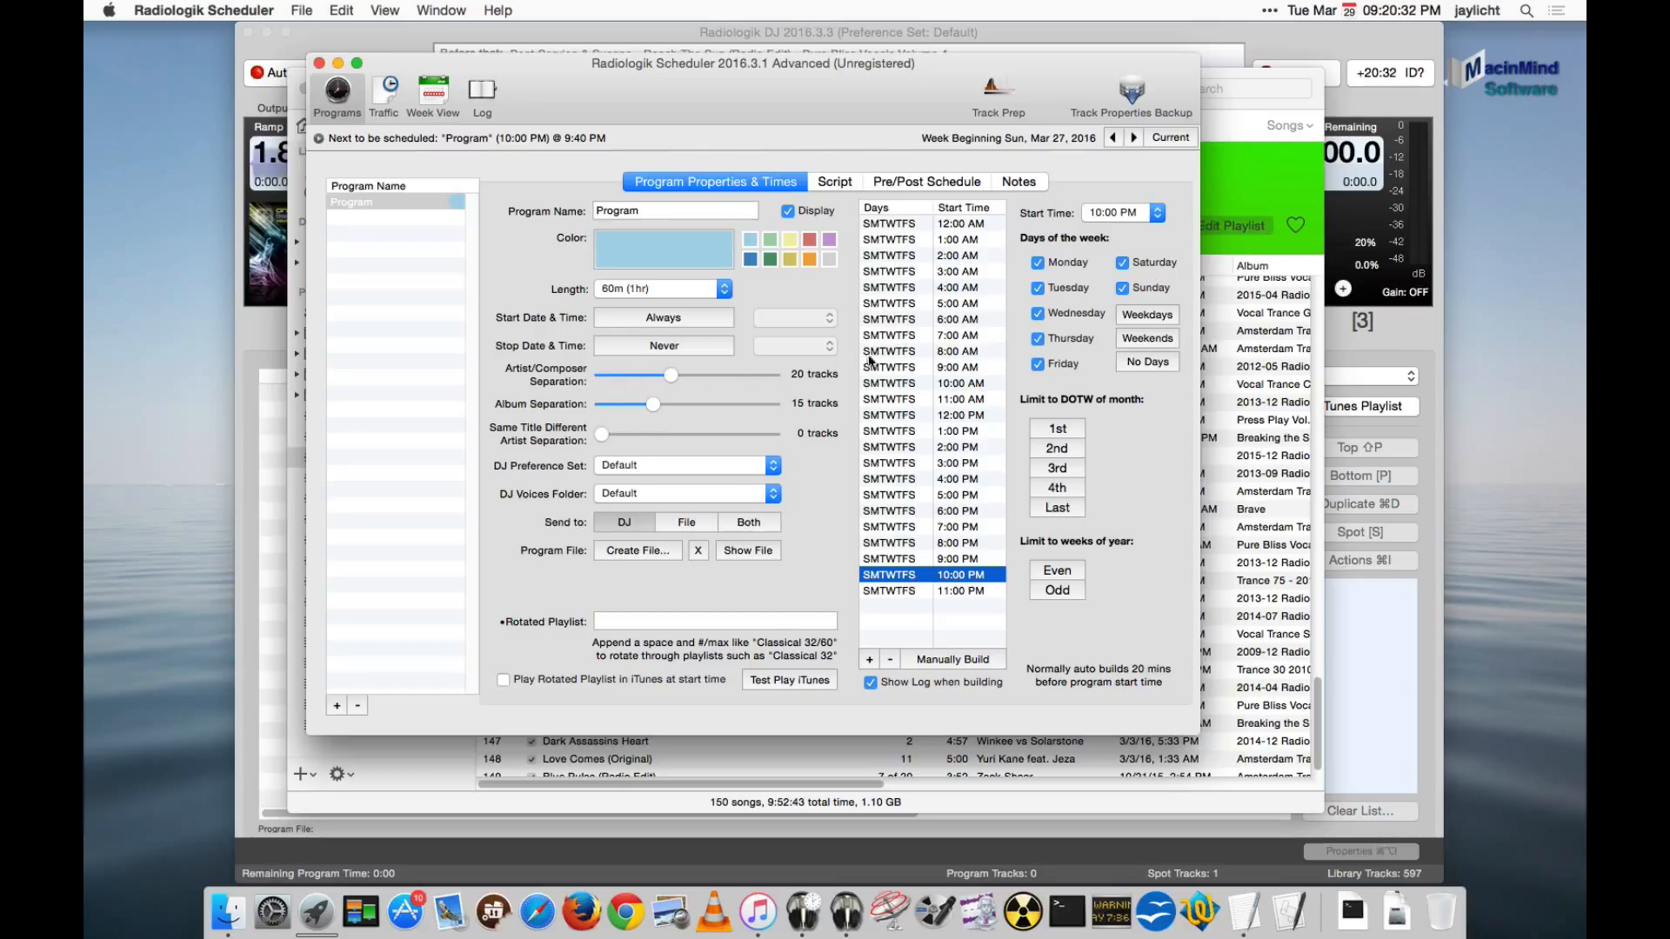
- Review the artist/composer separation setting and the available DJ voices folders, keeping the folder on Default
mouse_move(668, 374)
left_mouse_down()
mouse_move(762, 376)
mouse_move(670, 375)
left_mouse_up()
left_click(598, 494)
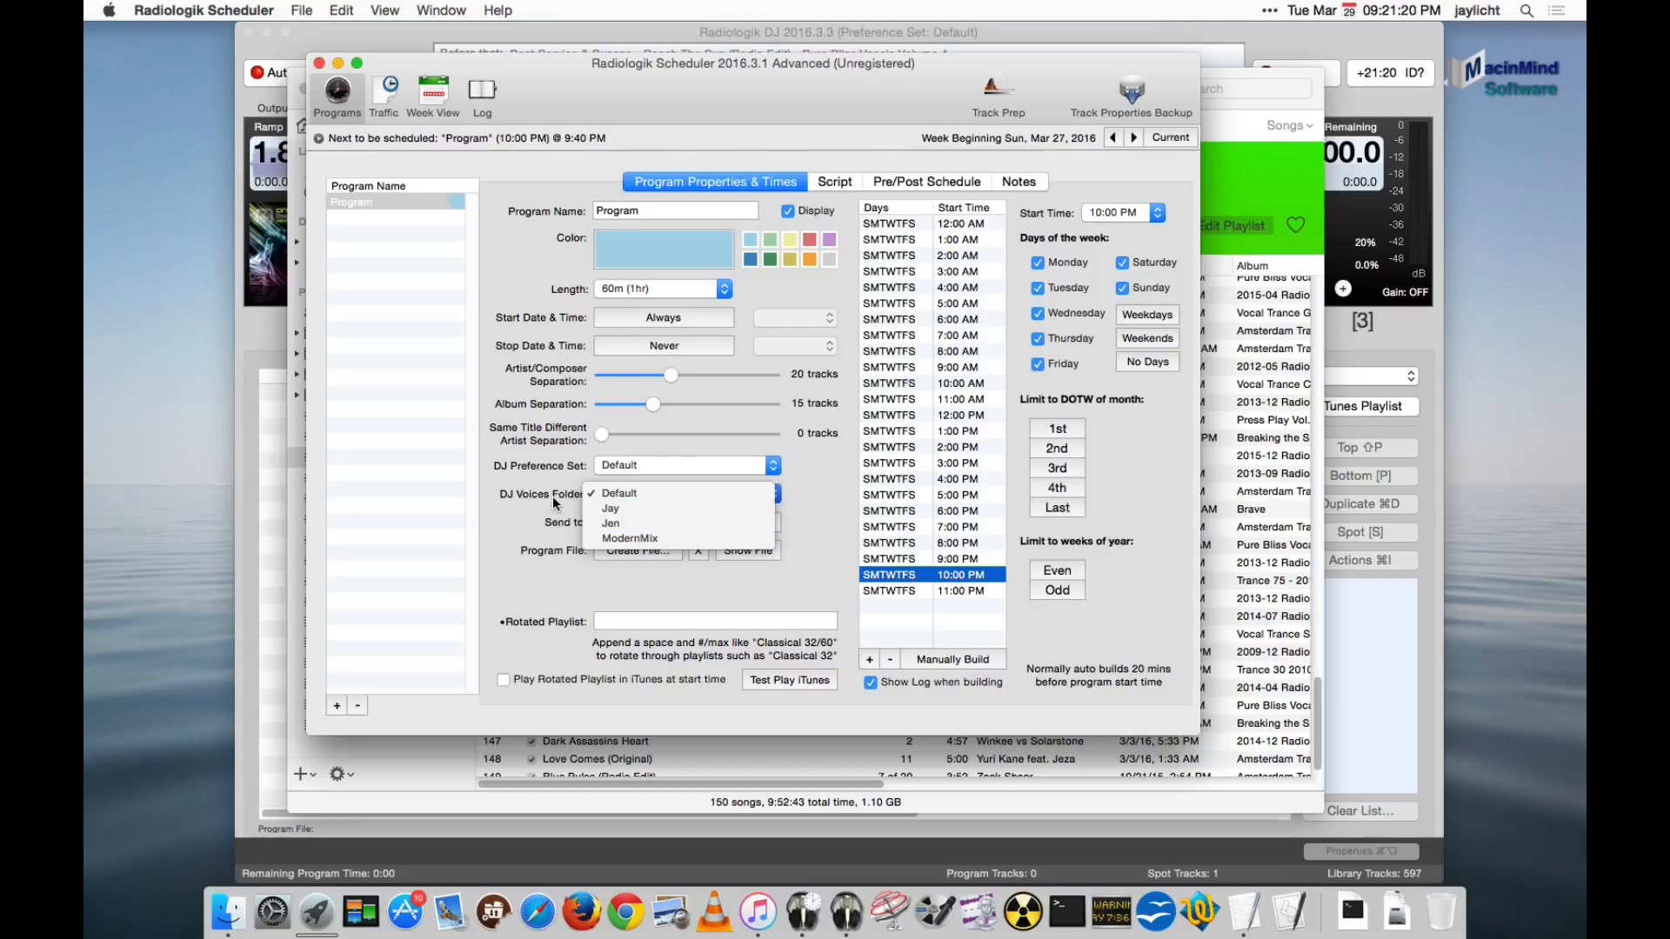
left_click(634, 494)
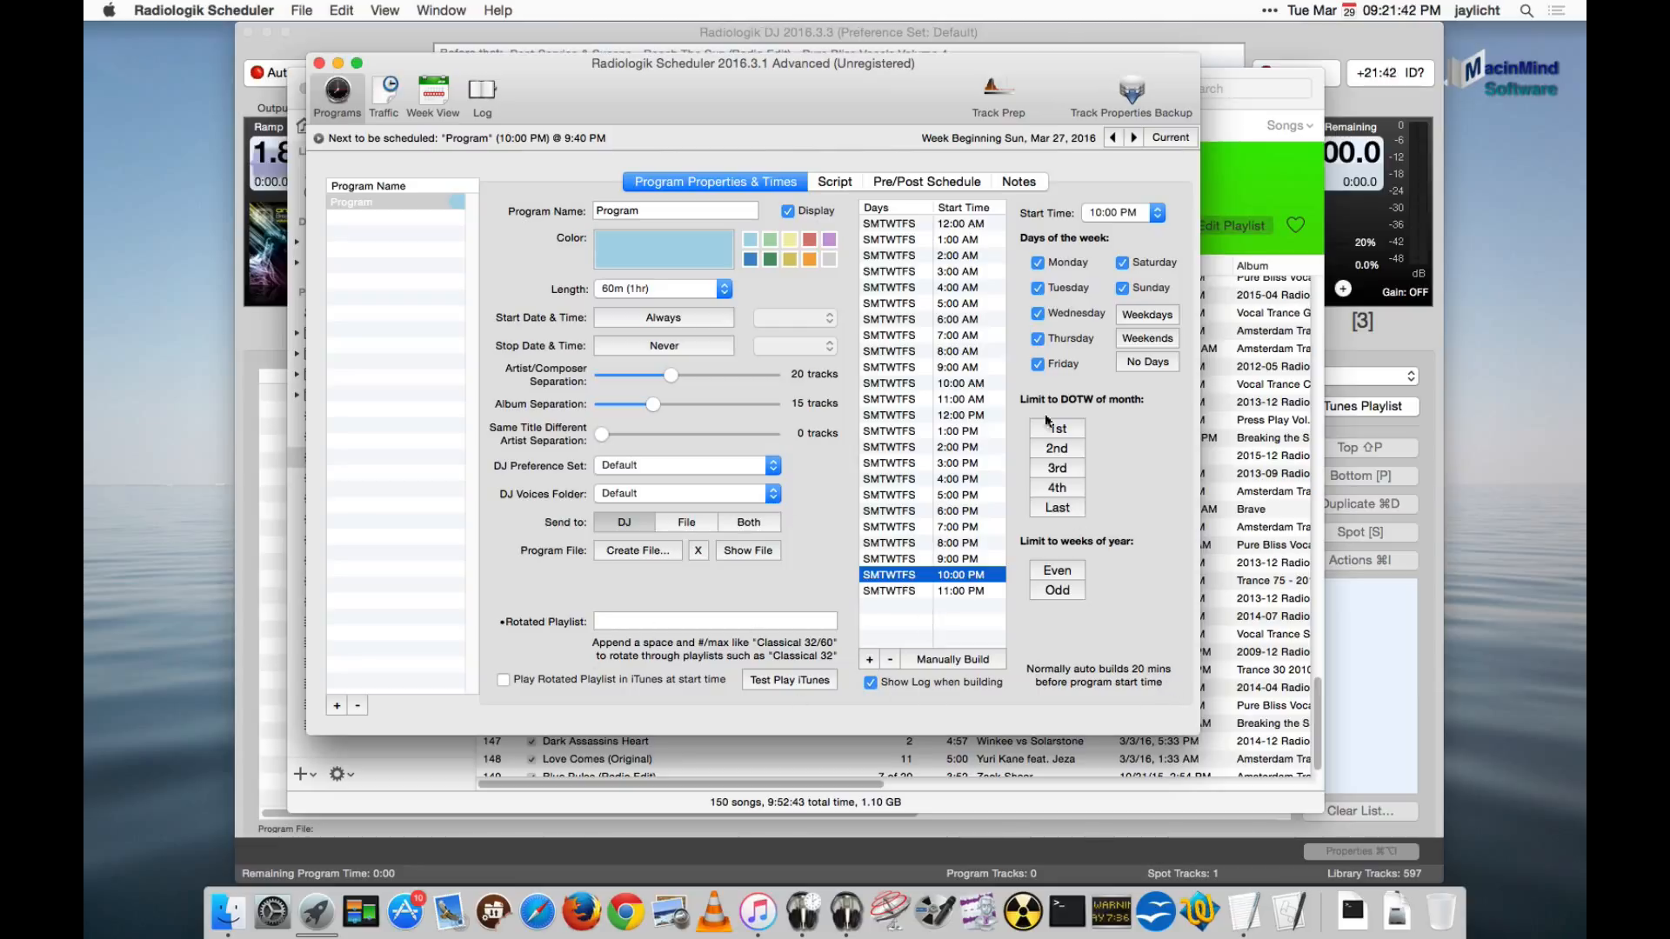
- Examine the program script's first four steps: the TOTH fill, time announcement, Promos pick and 12:00 to 15:00 fill
left_click(833, 179)
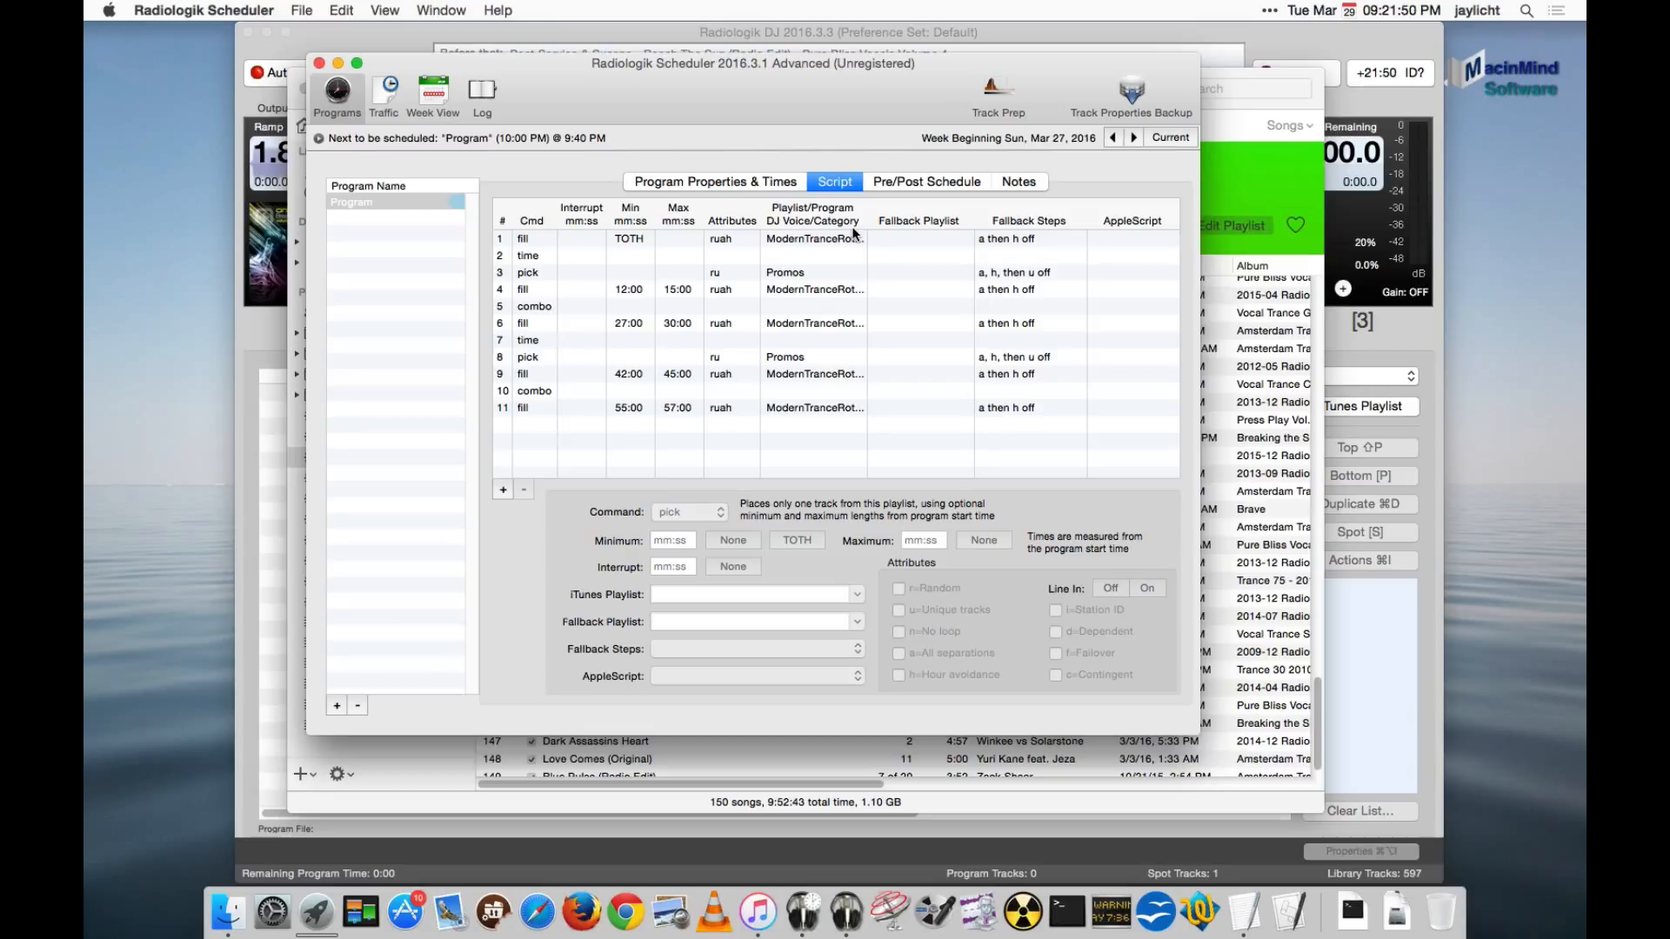
left_click(801, 238)
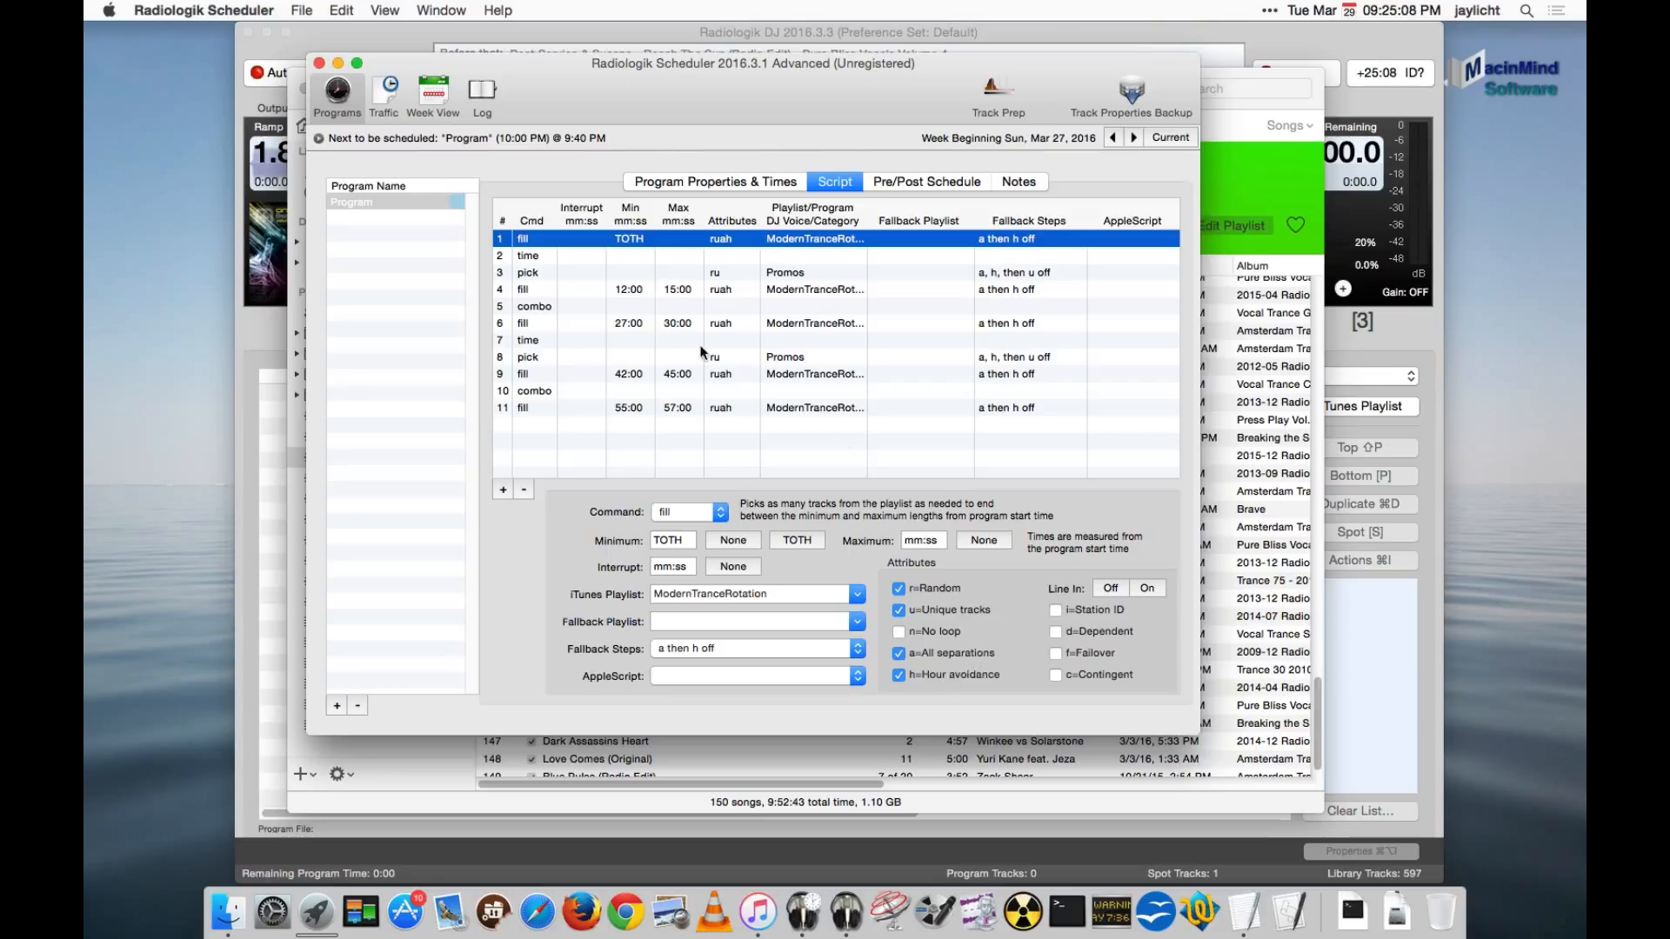
left_click(538, 256)
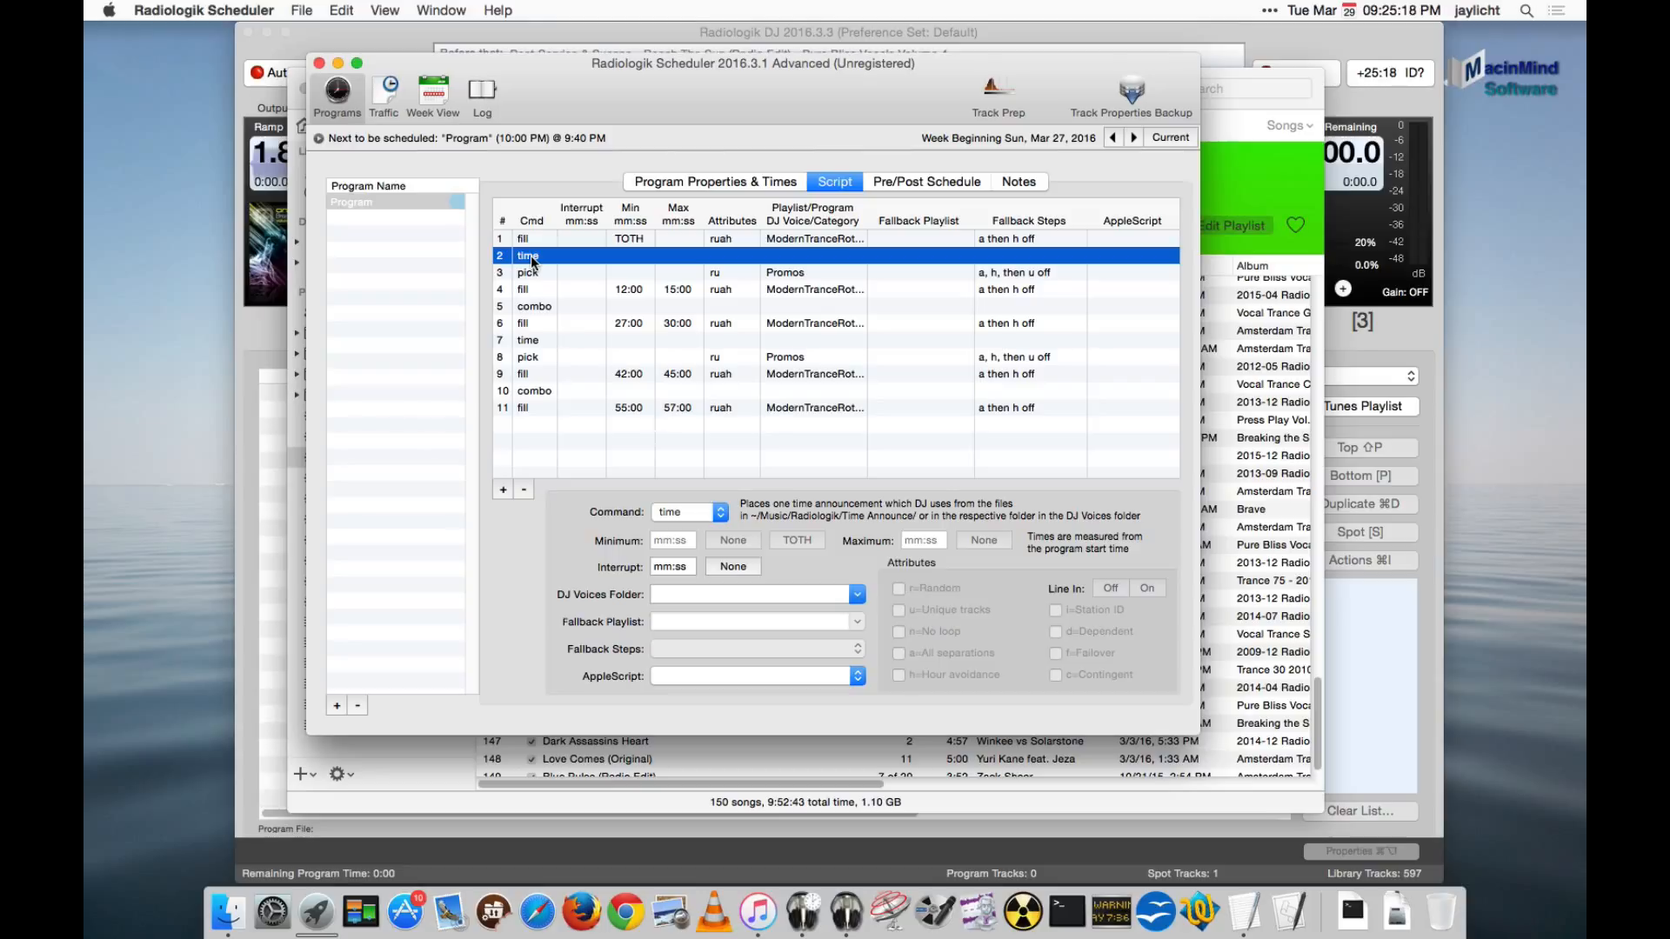
left_click(533, 273)
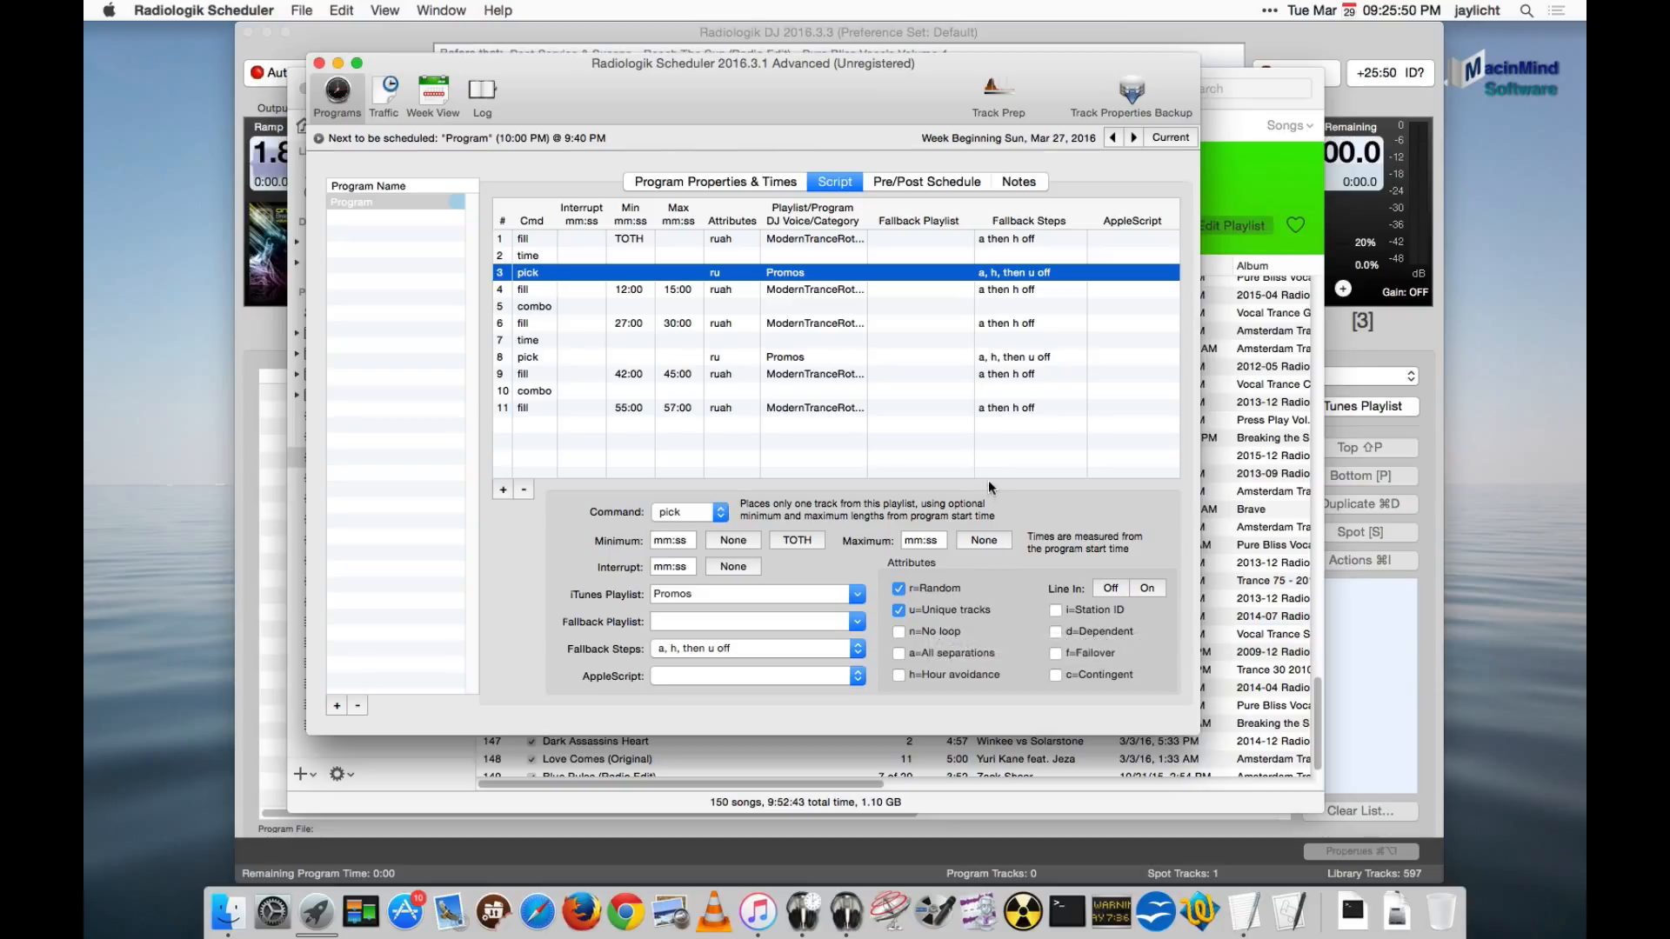
left_click(681, 290)
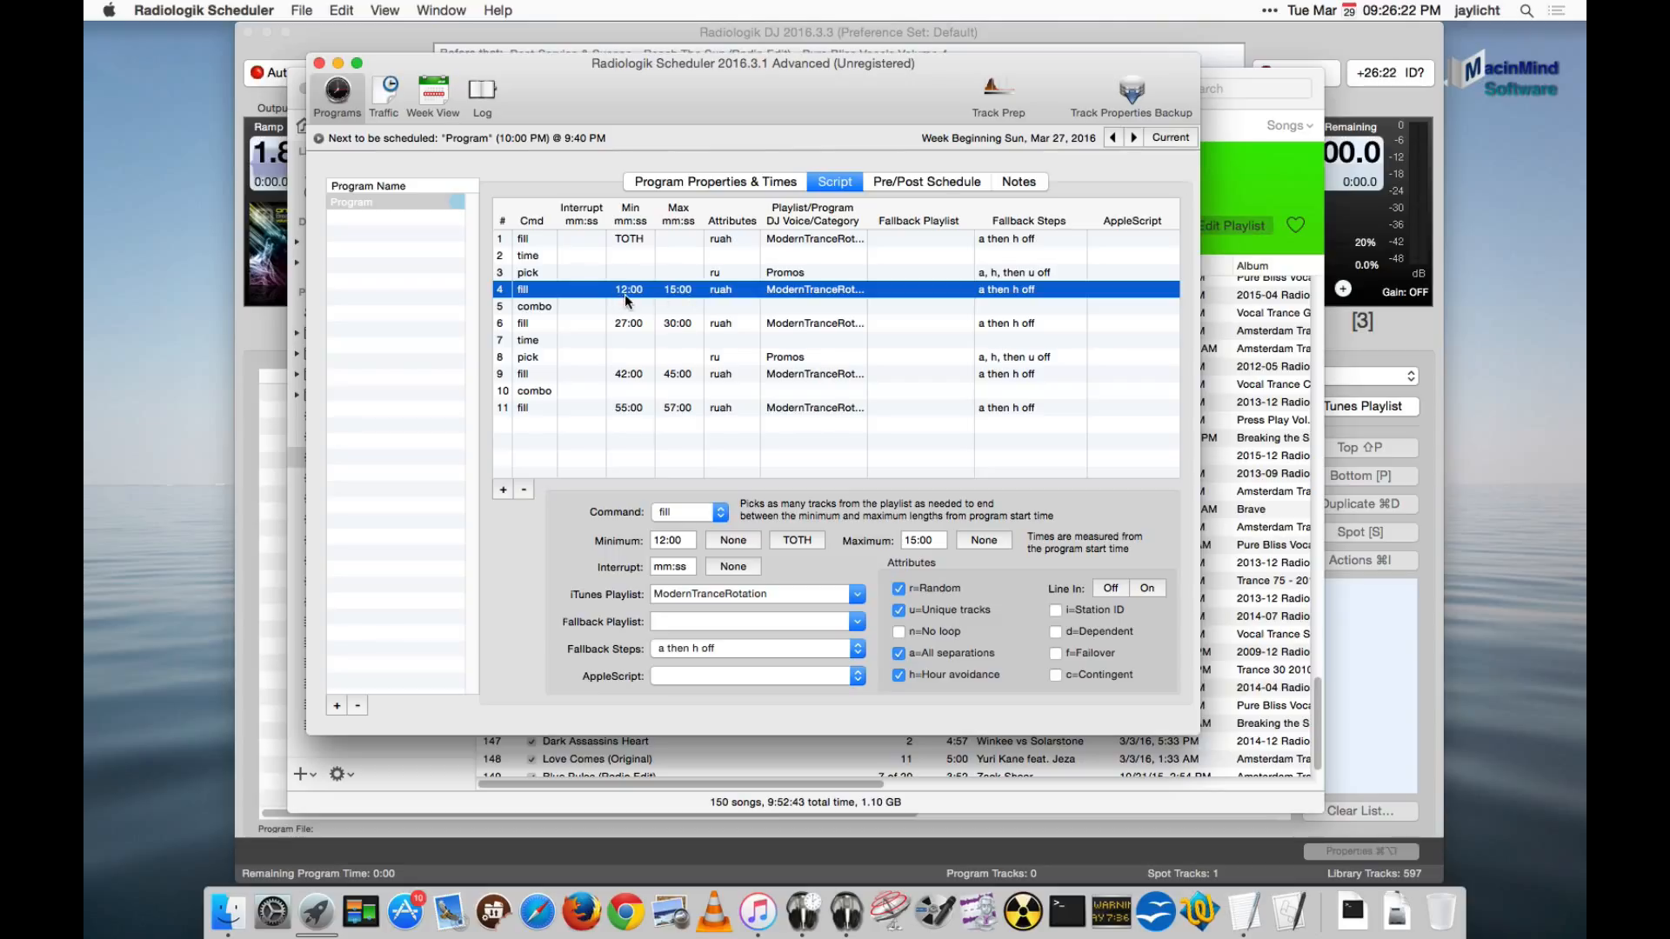
- Check the 10:00 PM and 11:00 PM start times in the program properties and return to the script
left_click(741, 181)
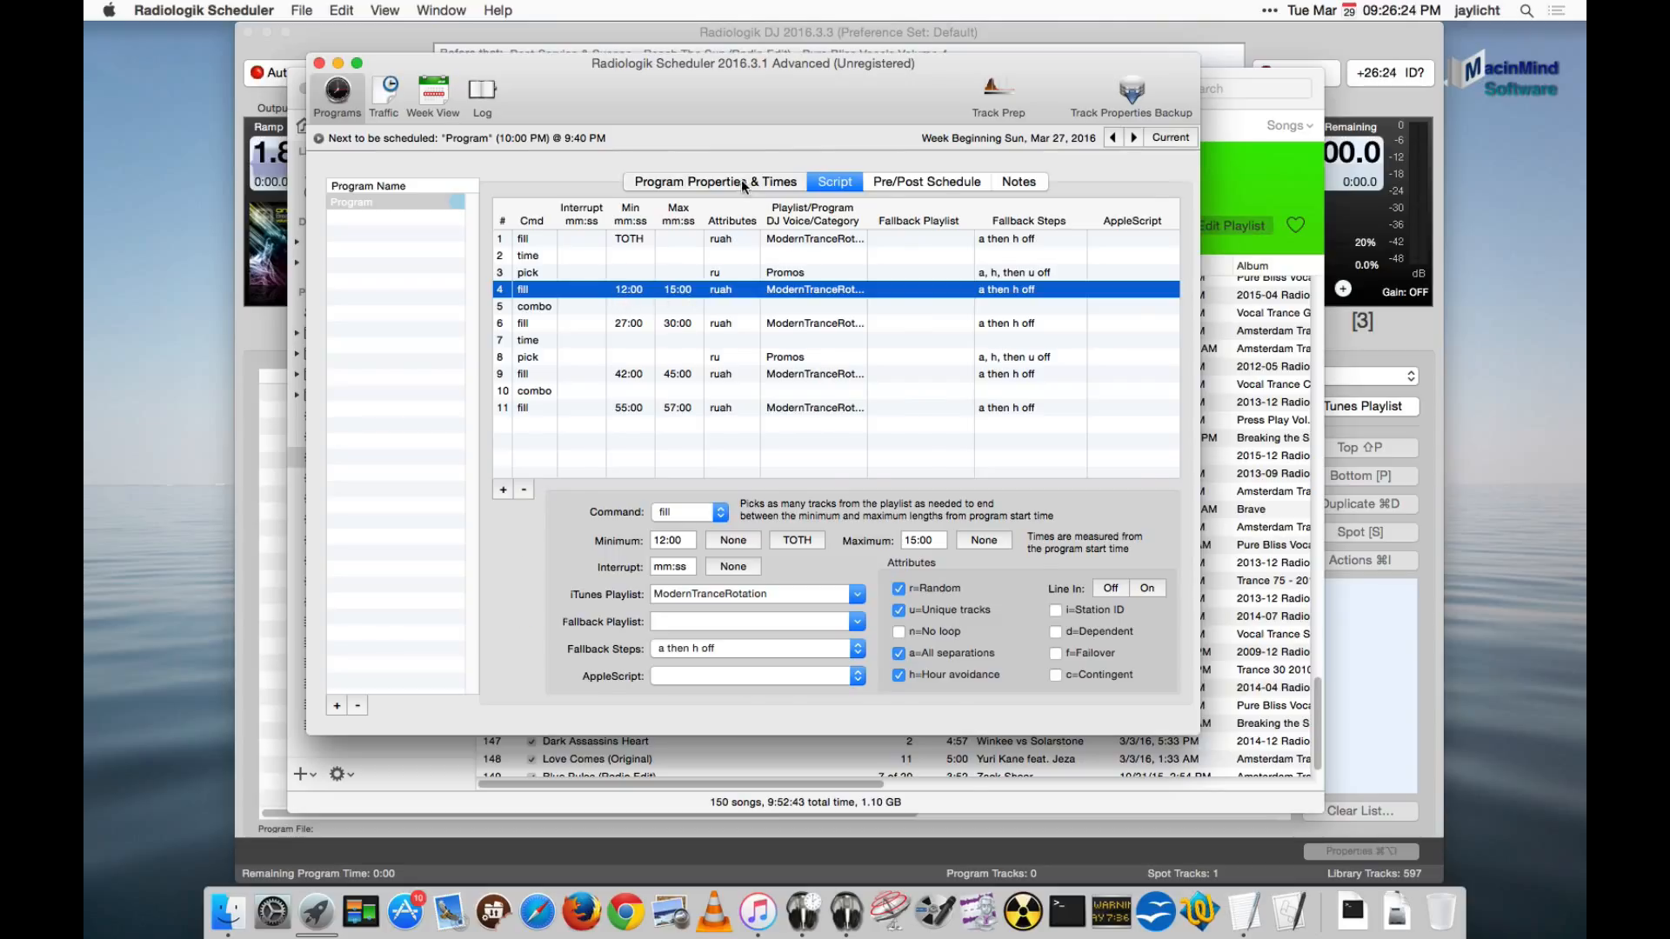
left_click(957, 578)
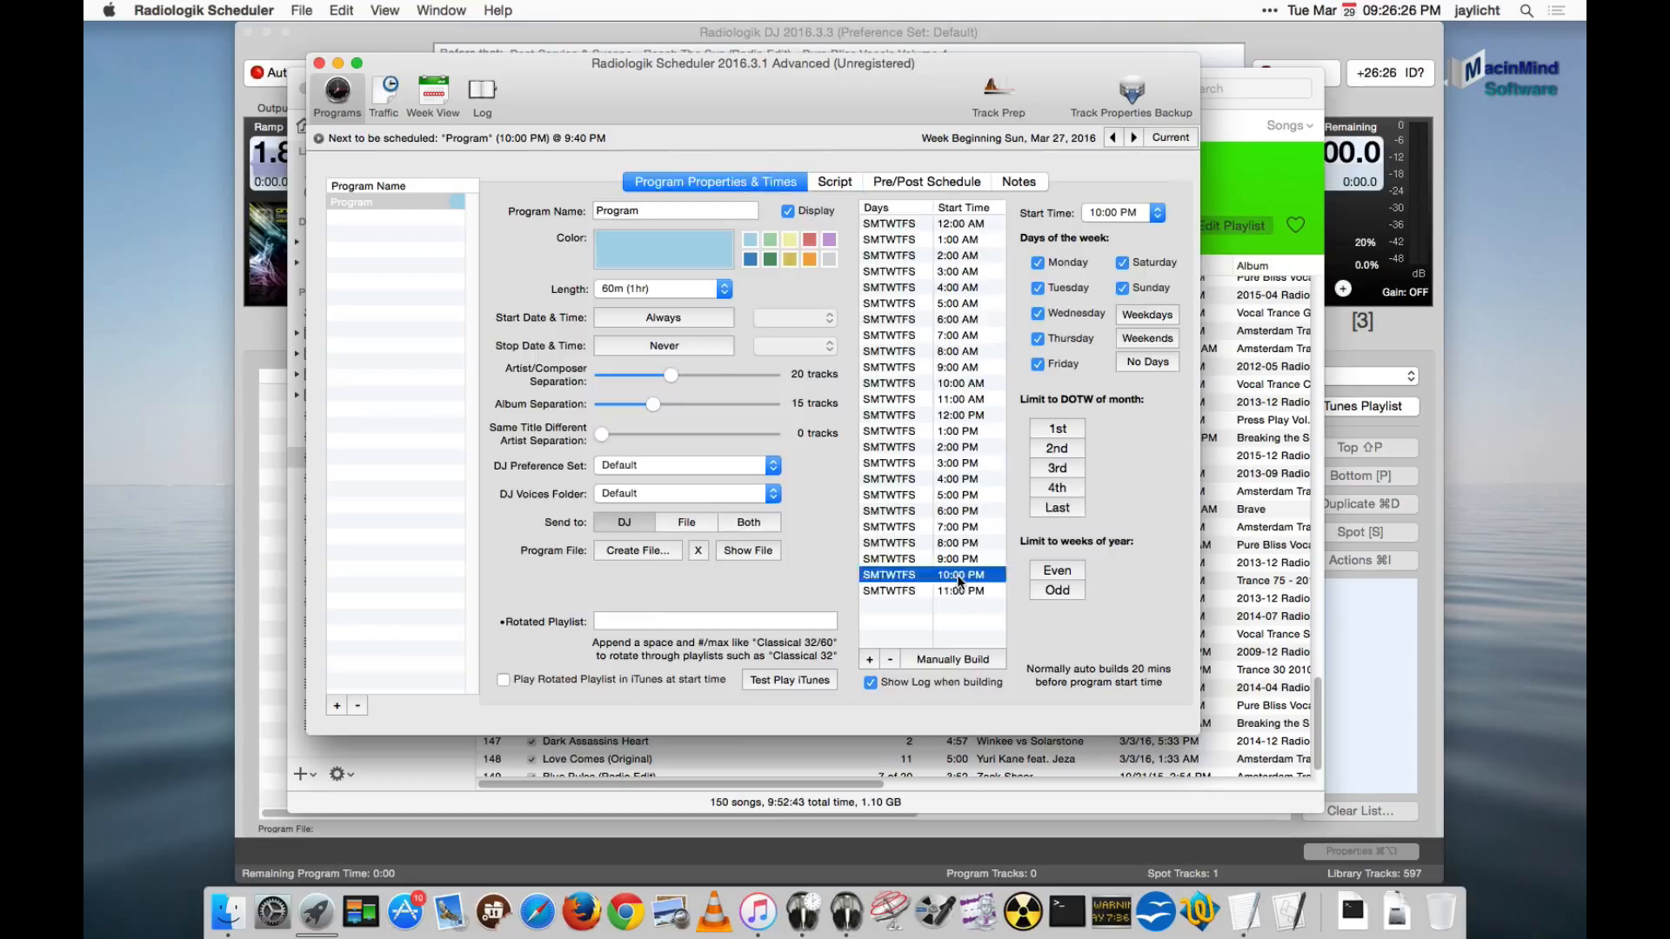
left_click(959, 588)
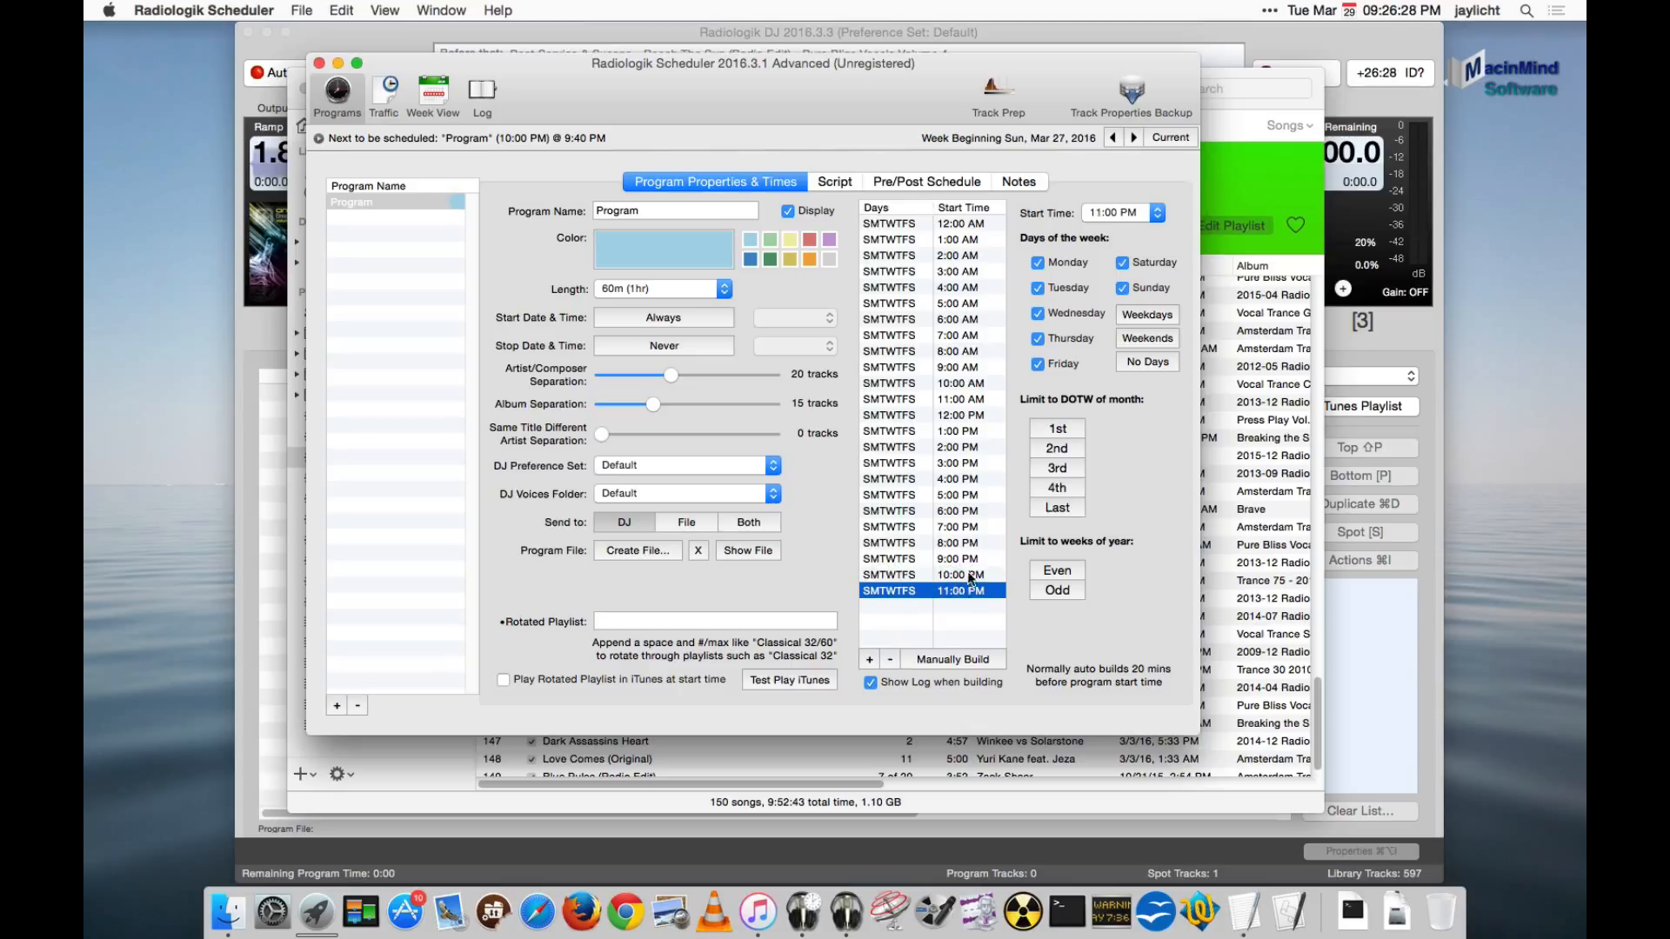
left_click(967, 574)
left_click(833, 181)
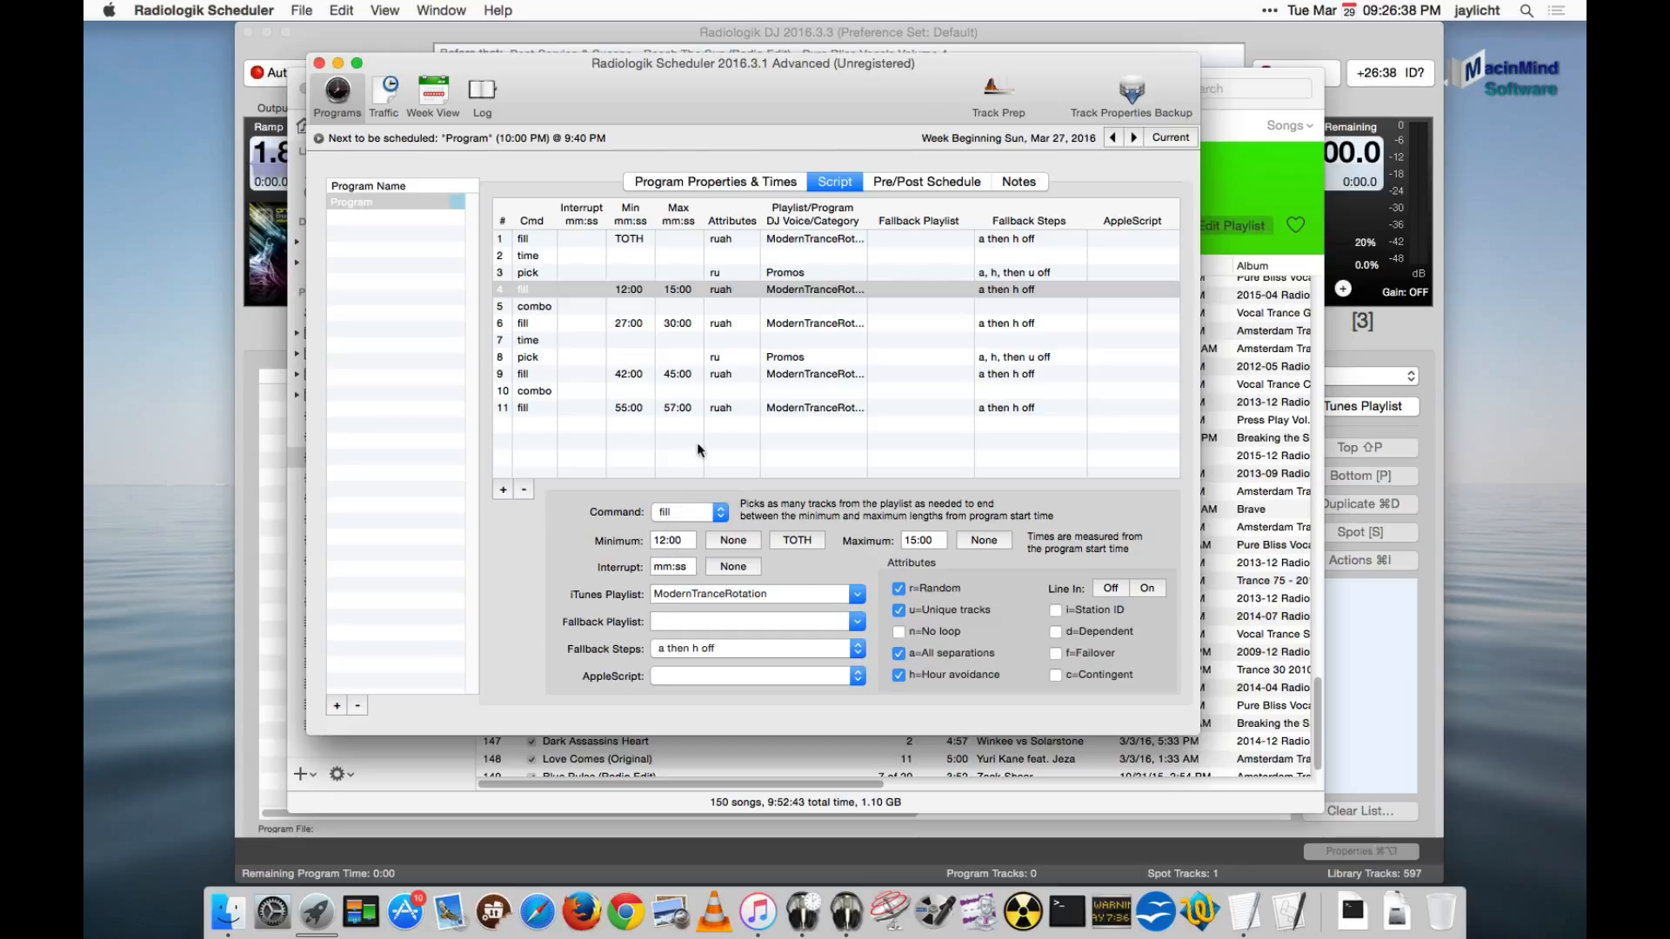
- Change the program's 9:00 PM start time to 9:30 PM
left_click(760, 181)
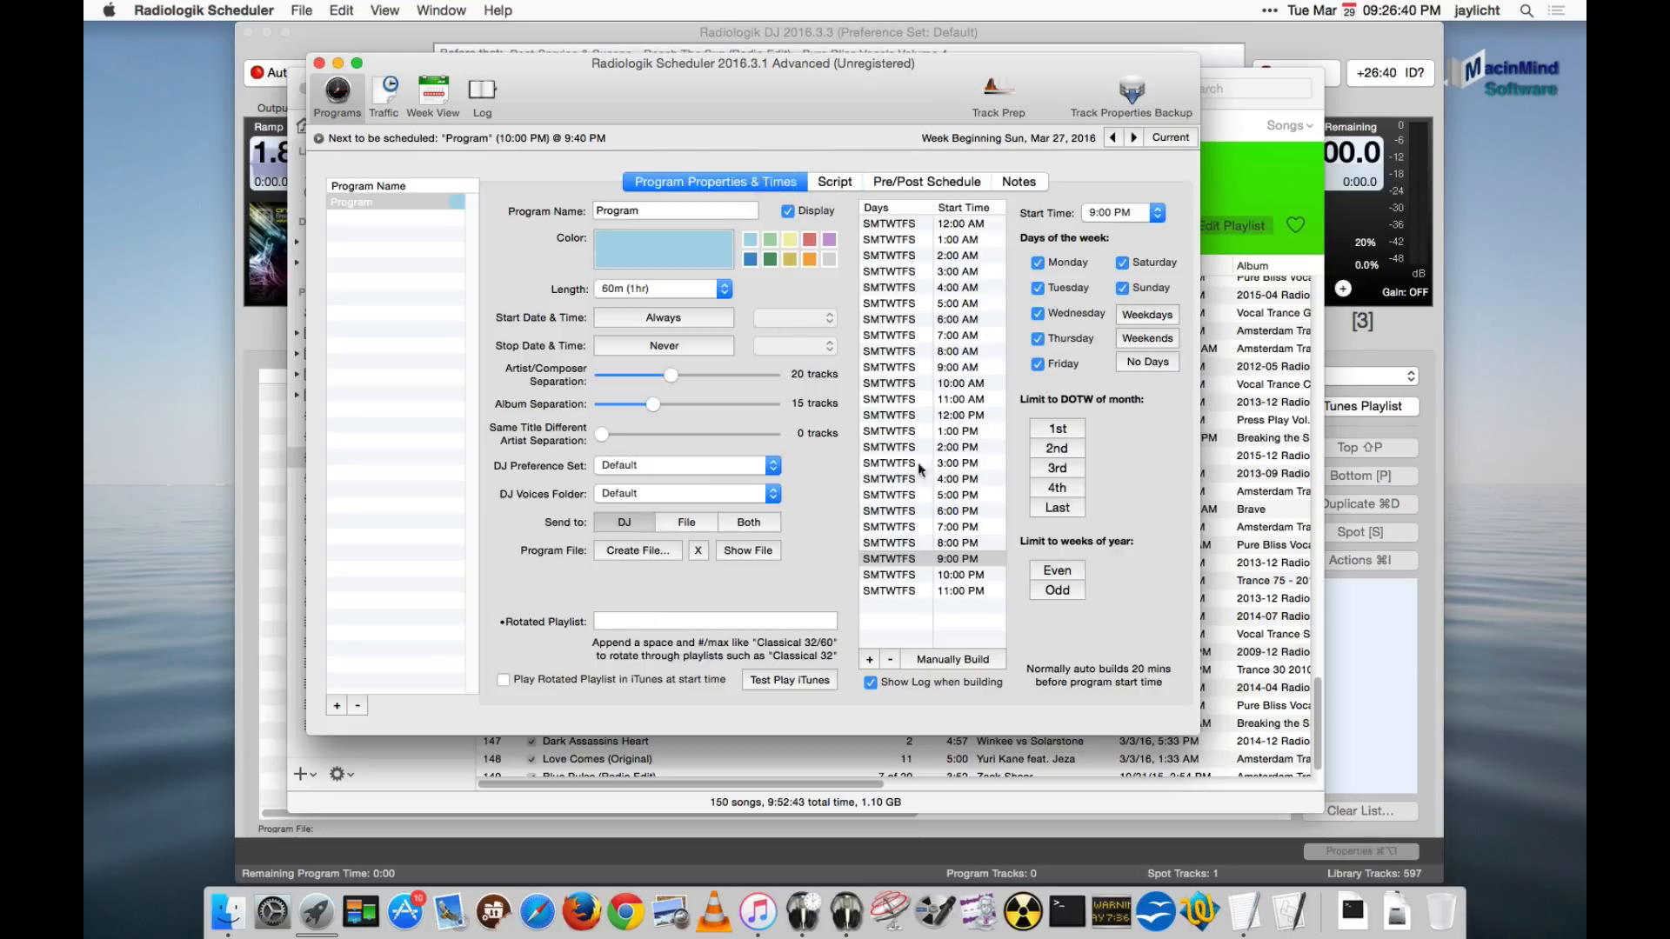
left_click(972, 563)
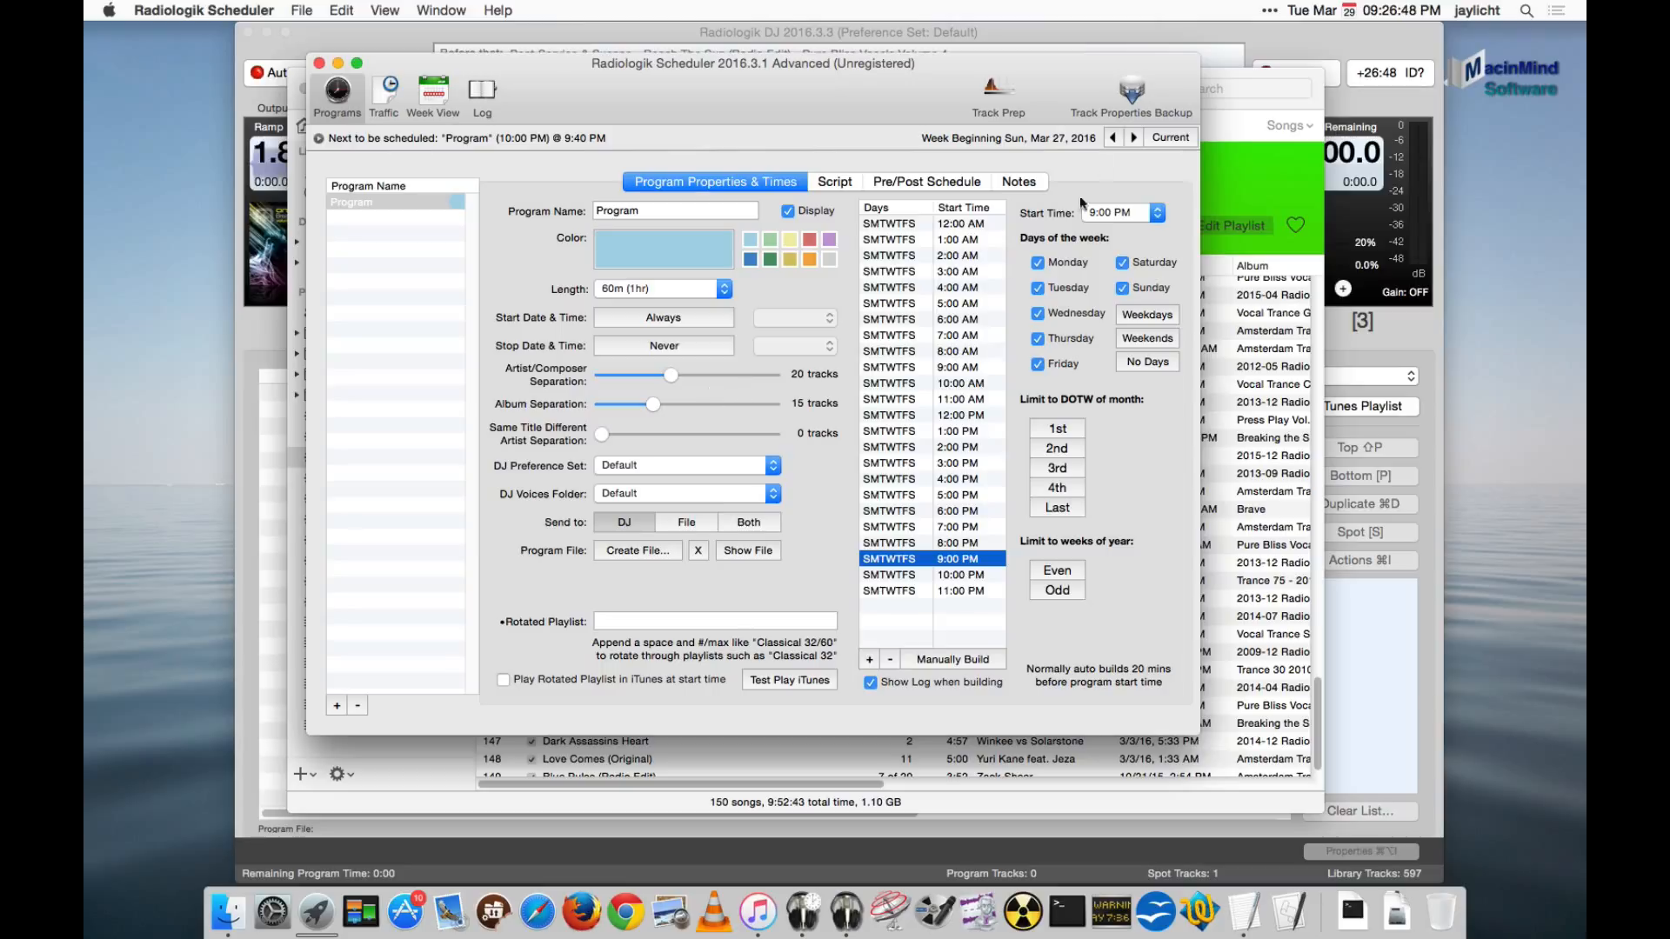
left_click(1136, 214)
left_click(1131, 227)
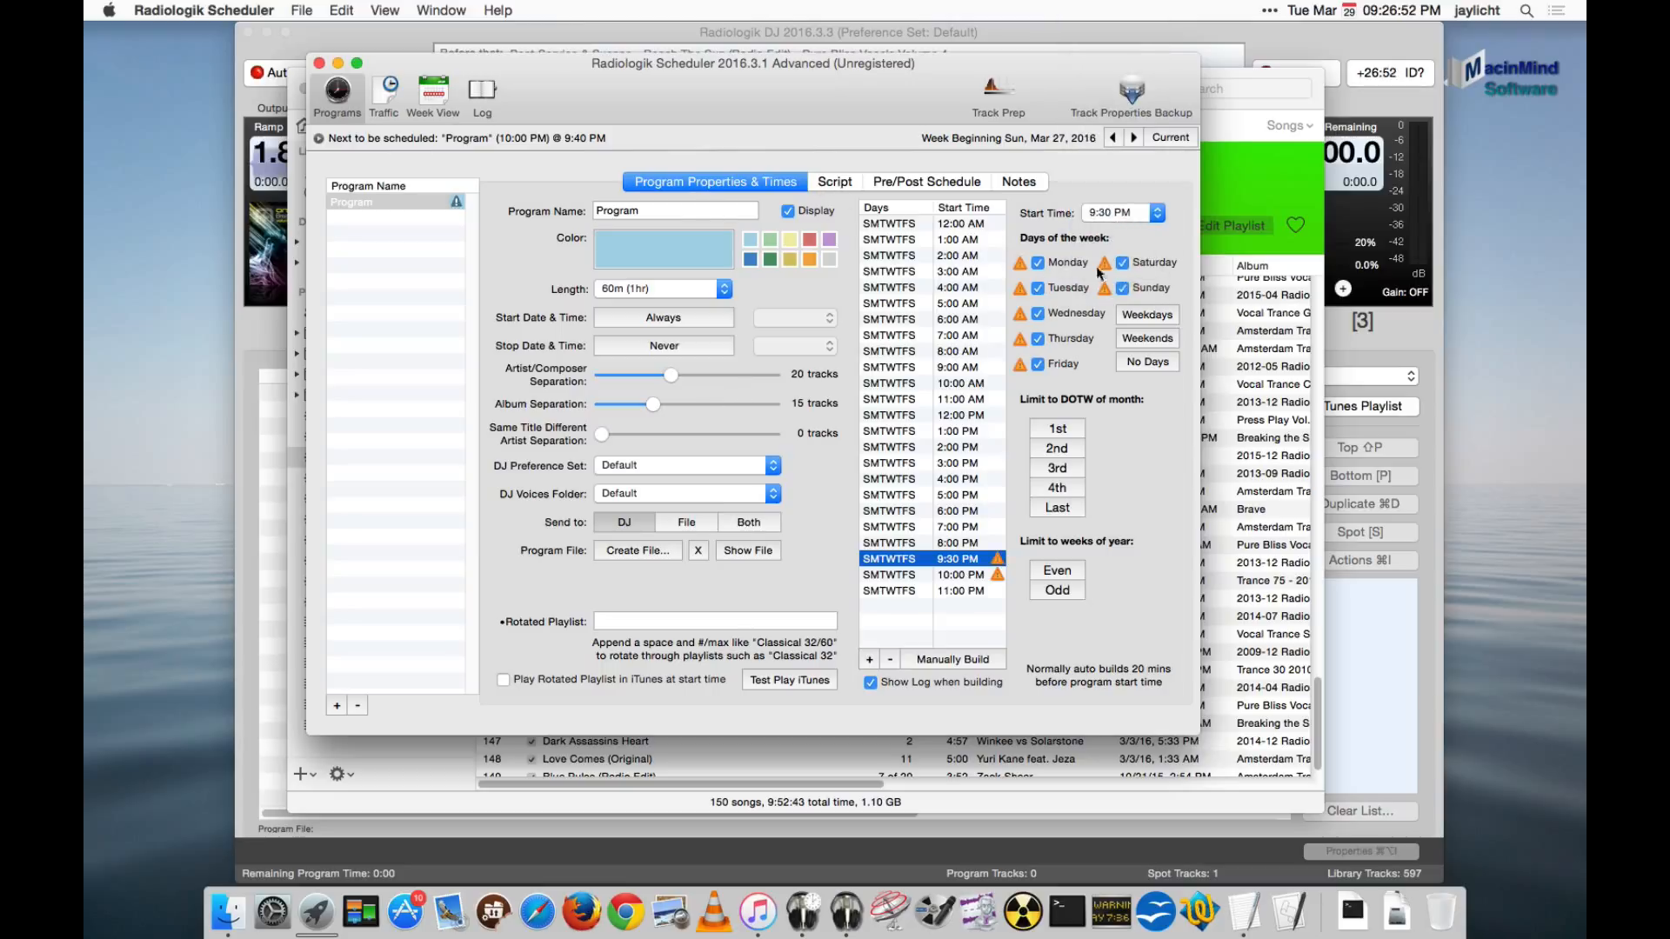
- Check the script's fill timing, and set the 9:30 PM start time back to 9:00 PM
left_click(834, 182)
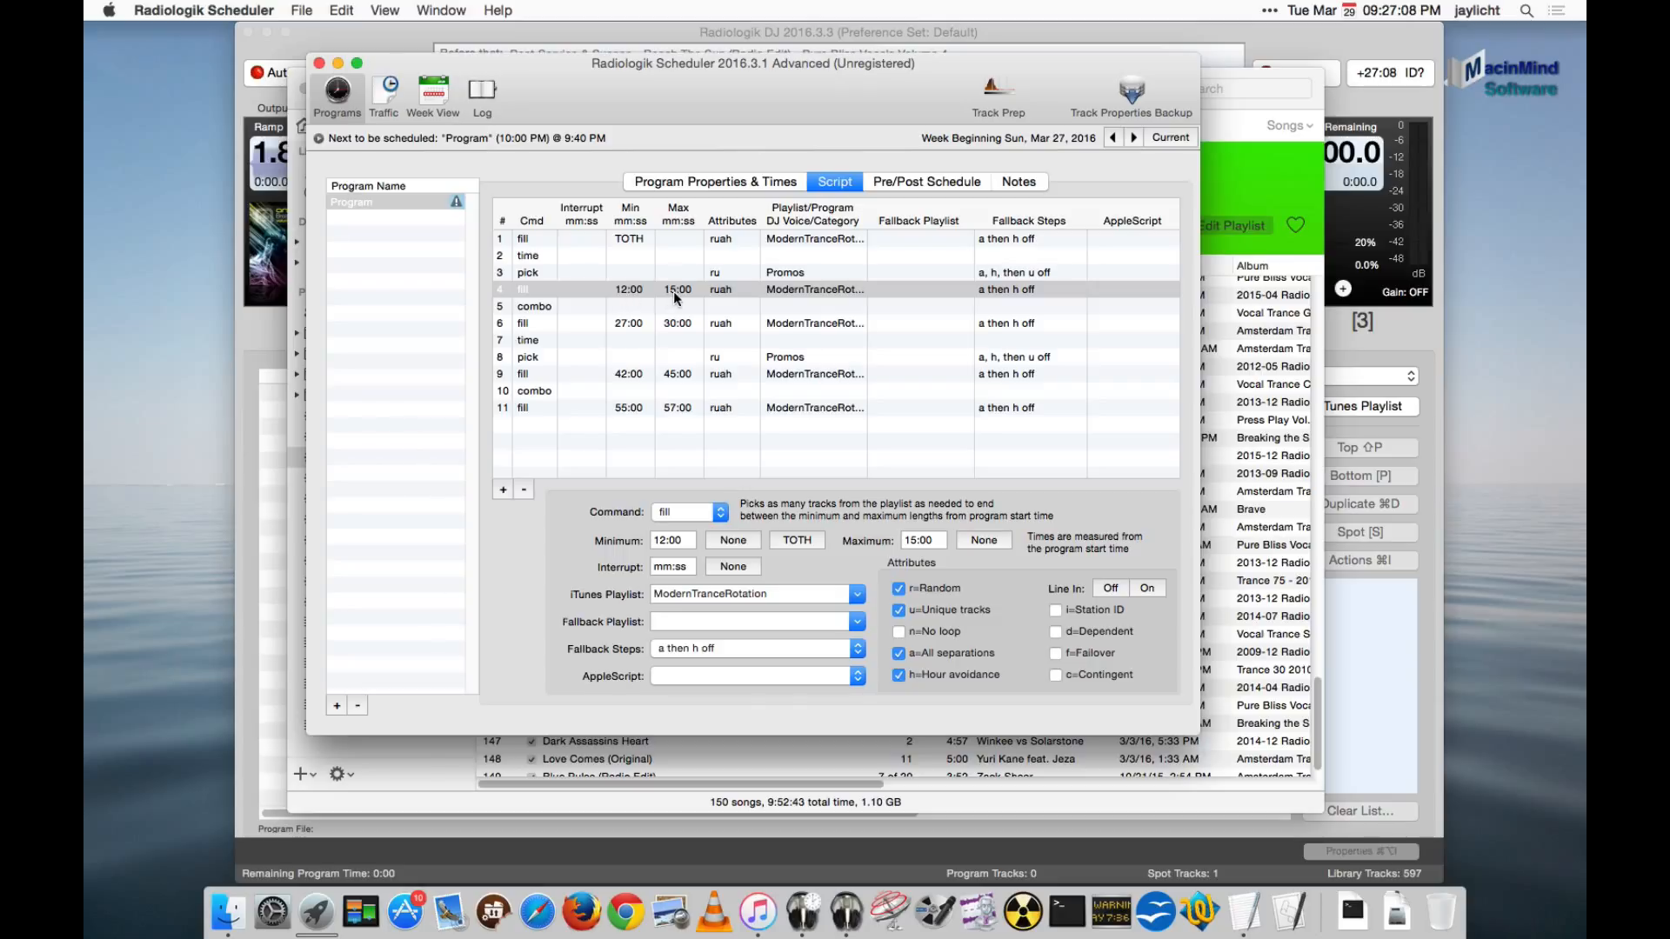
left_click(757, 182)
left_click(957, 558)
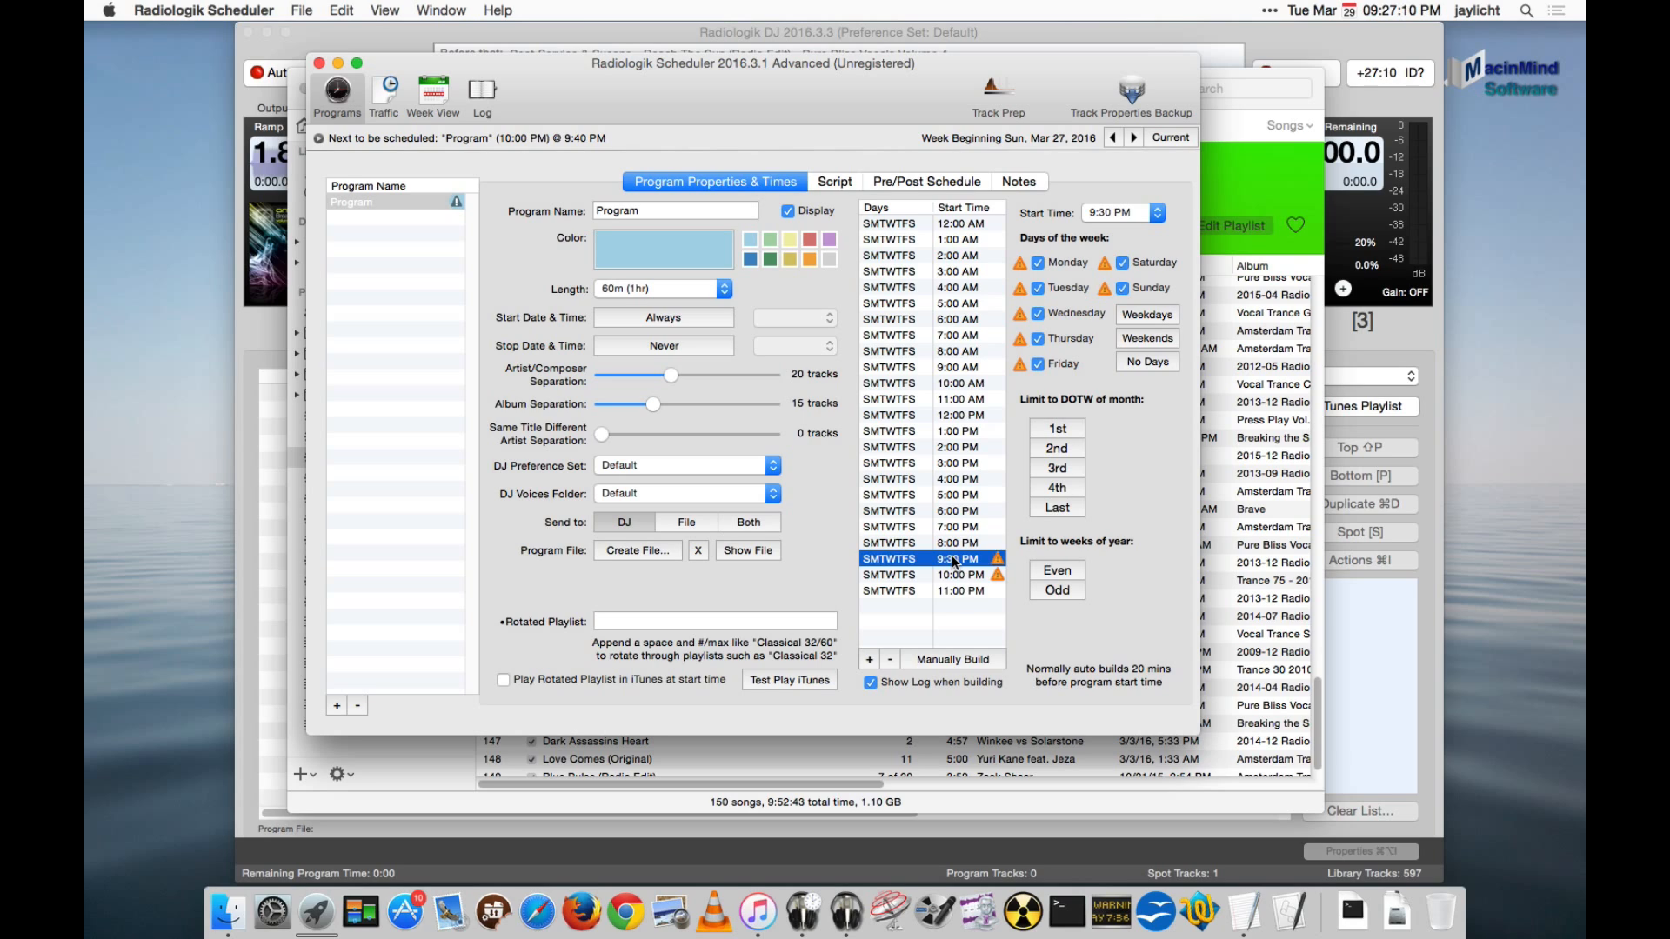
left_click(1115, 213)
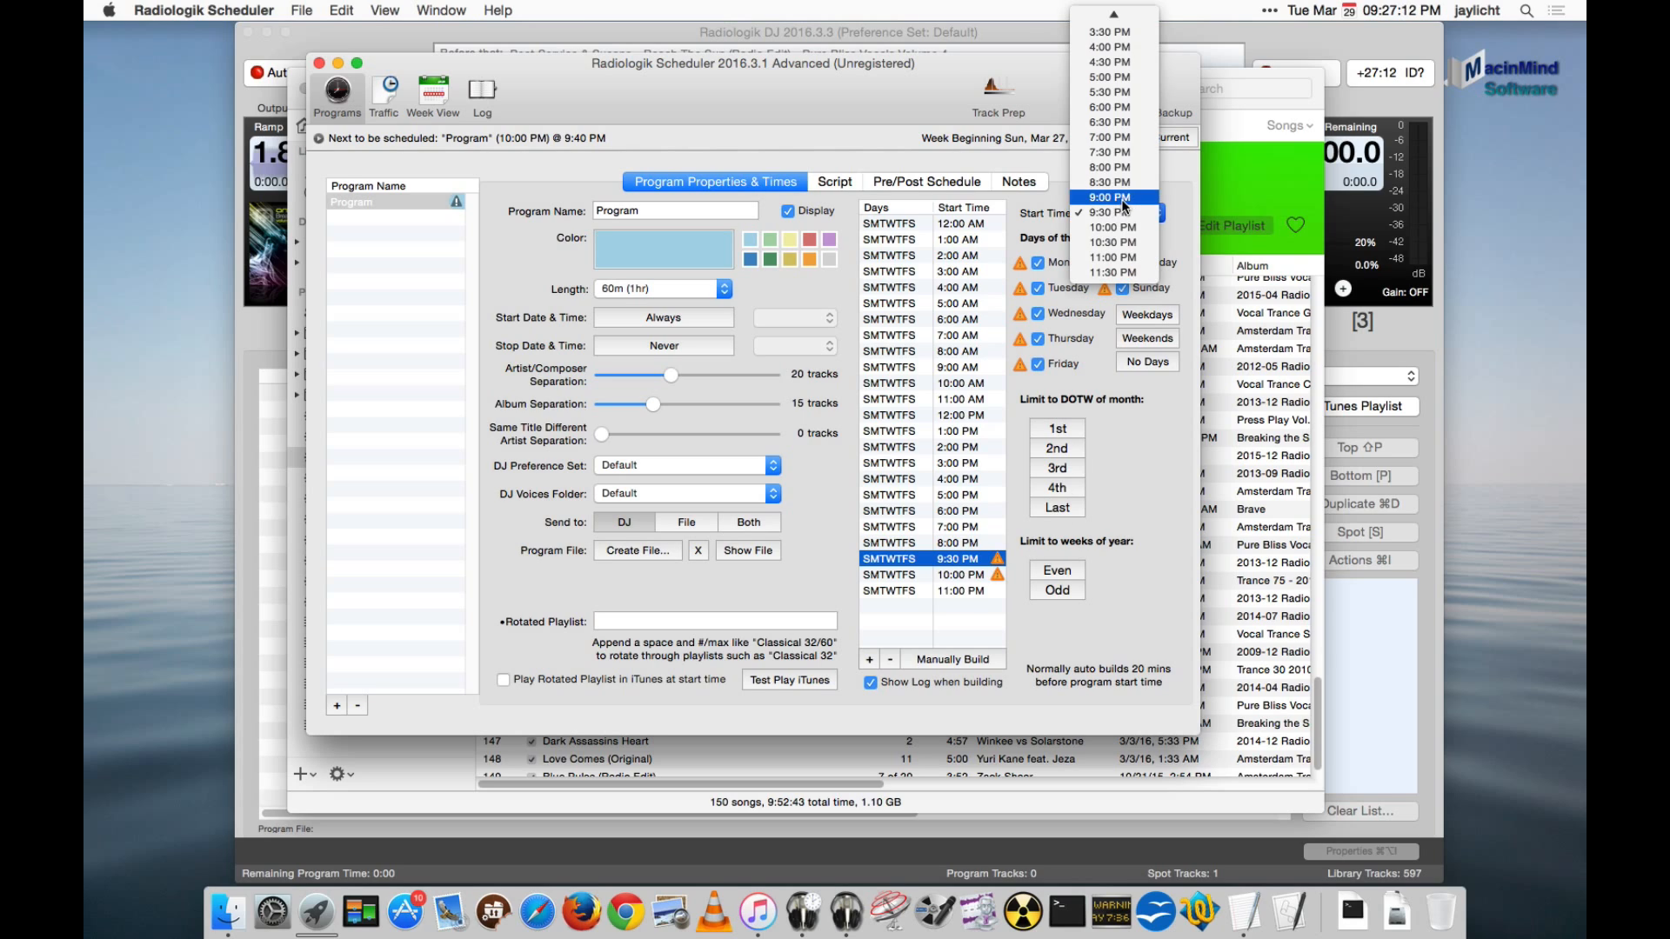
left_click(1125, 197)
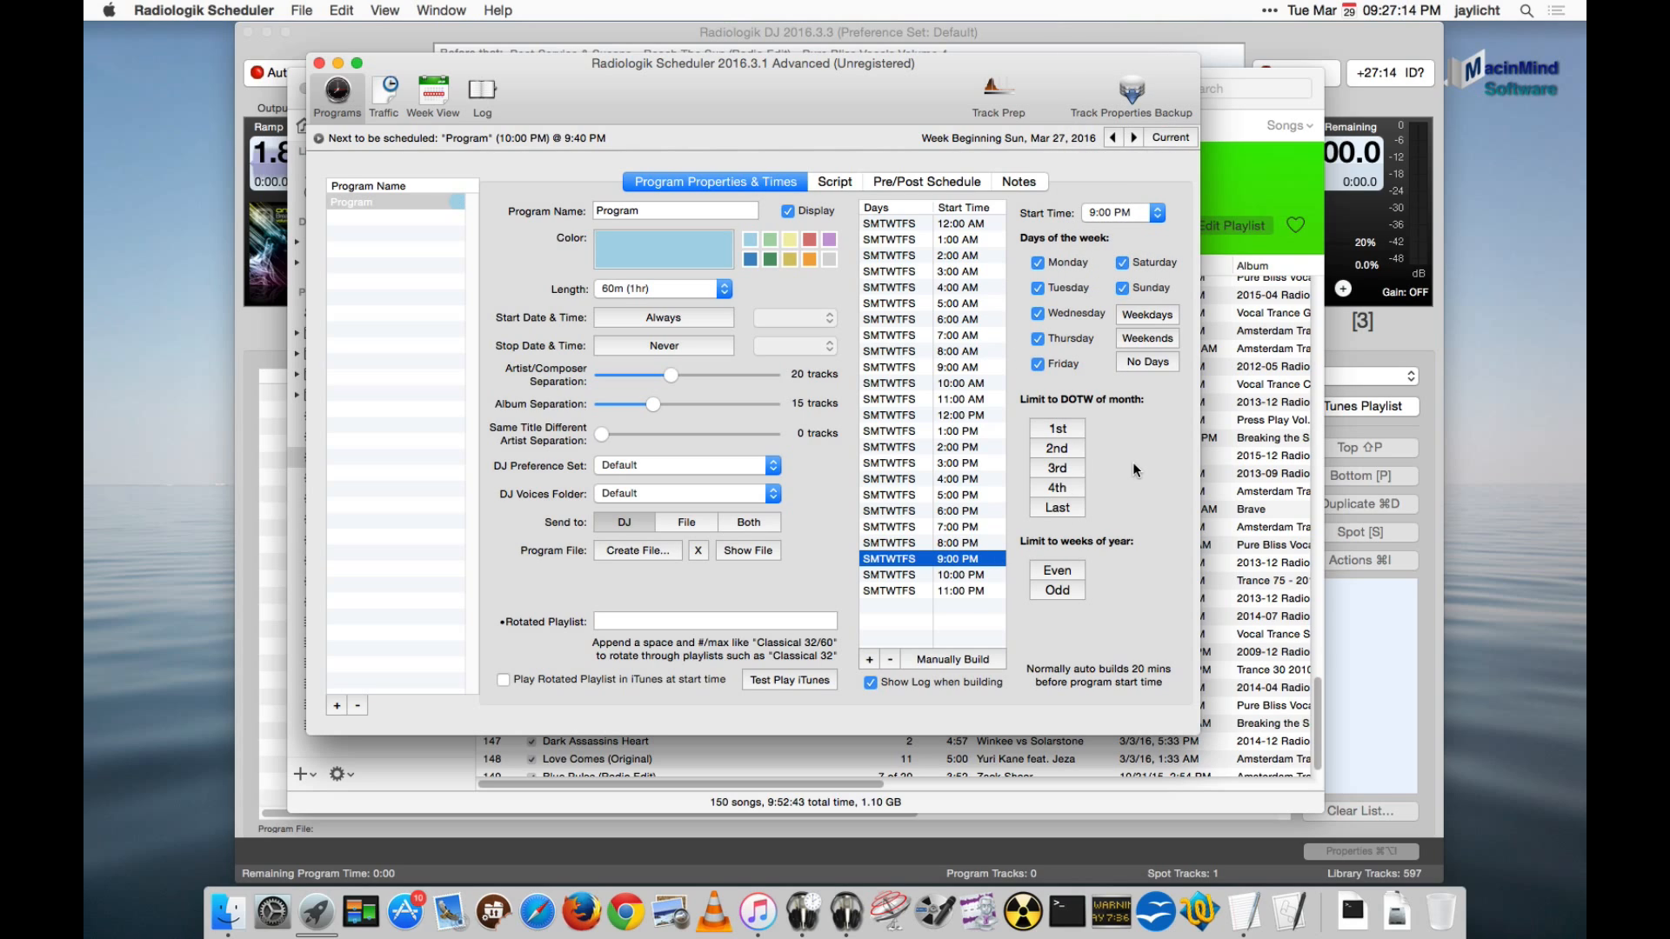
- Examine the script's first combo step, its 27:00 to 30:00 and 55:00 to 57:00 fills, and the opening TOTH fill
left_click(835, 182)
left_click(566, 307)
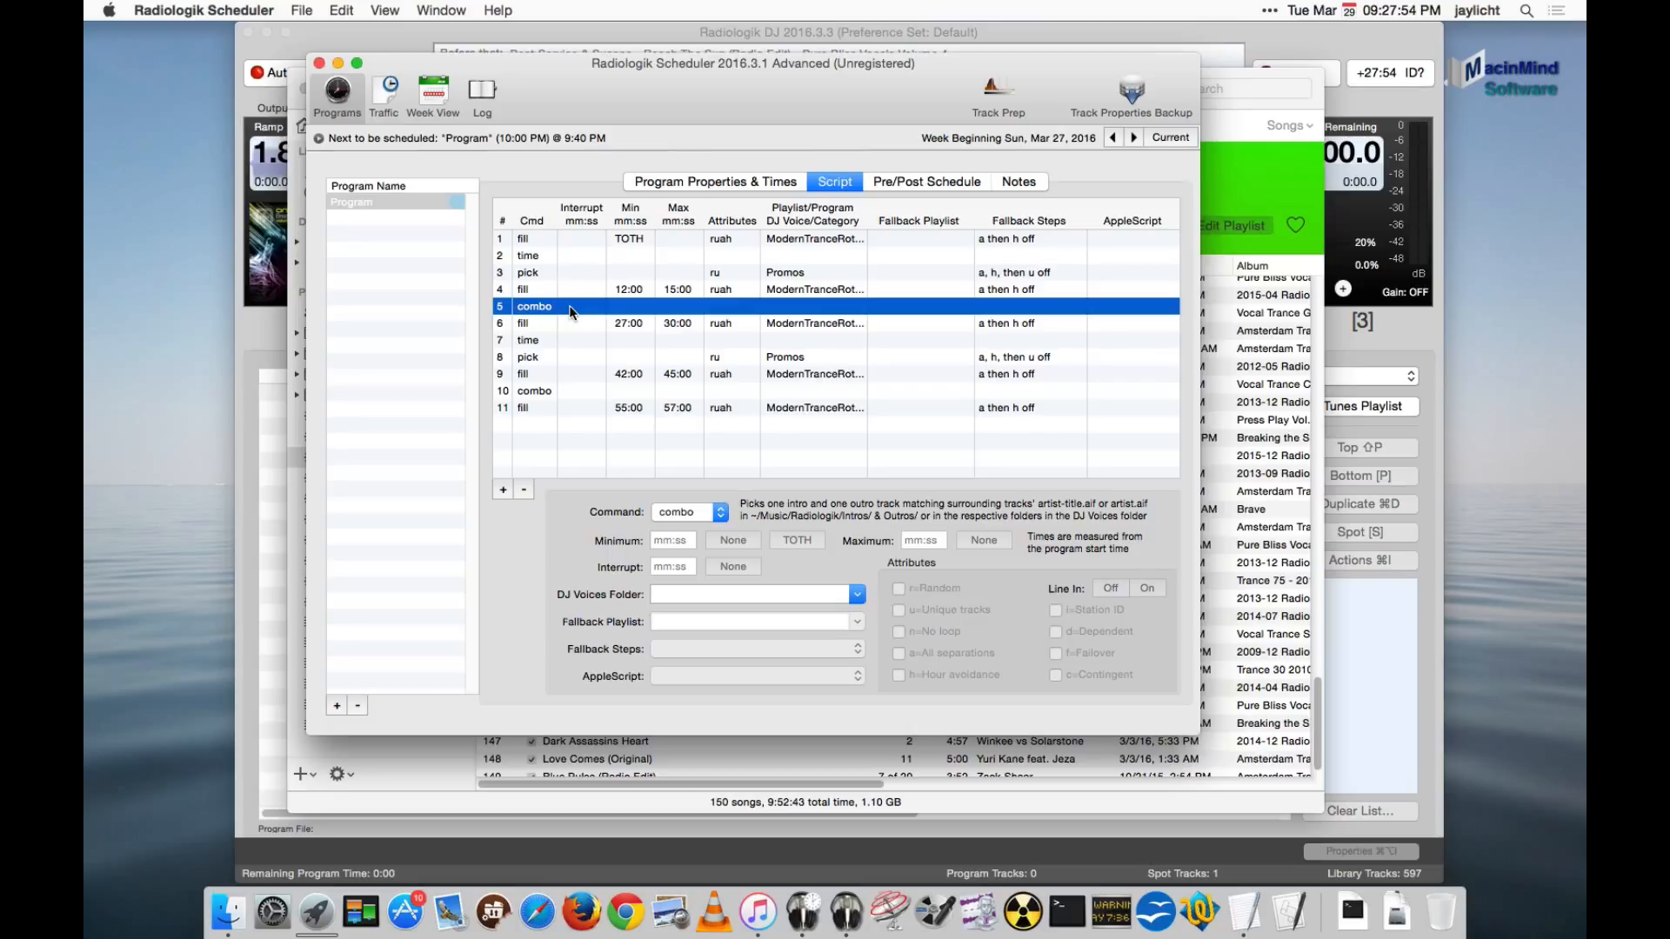
left_click(666, 324)
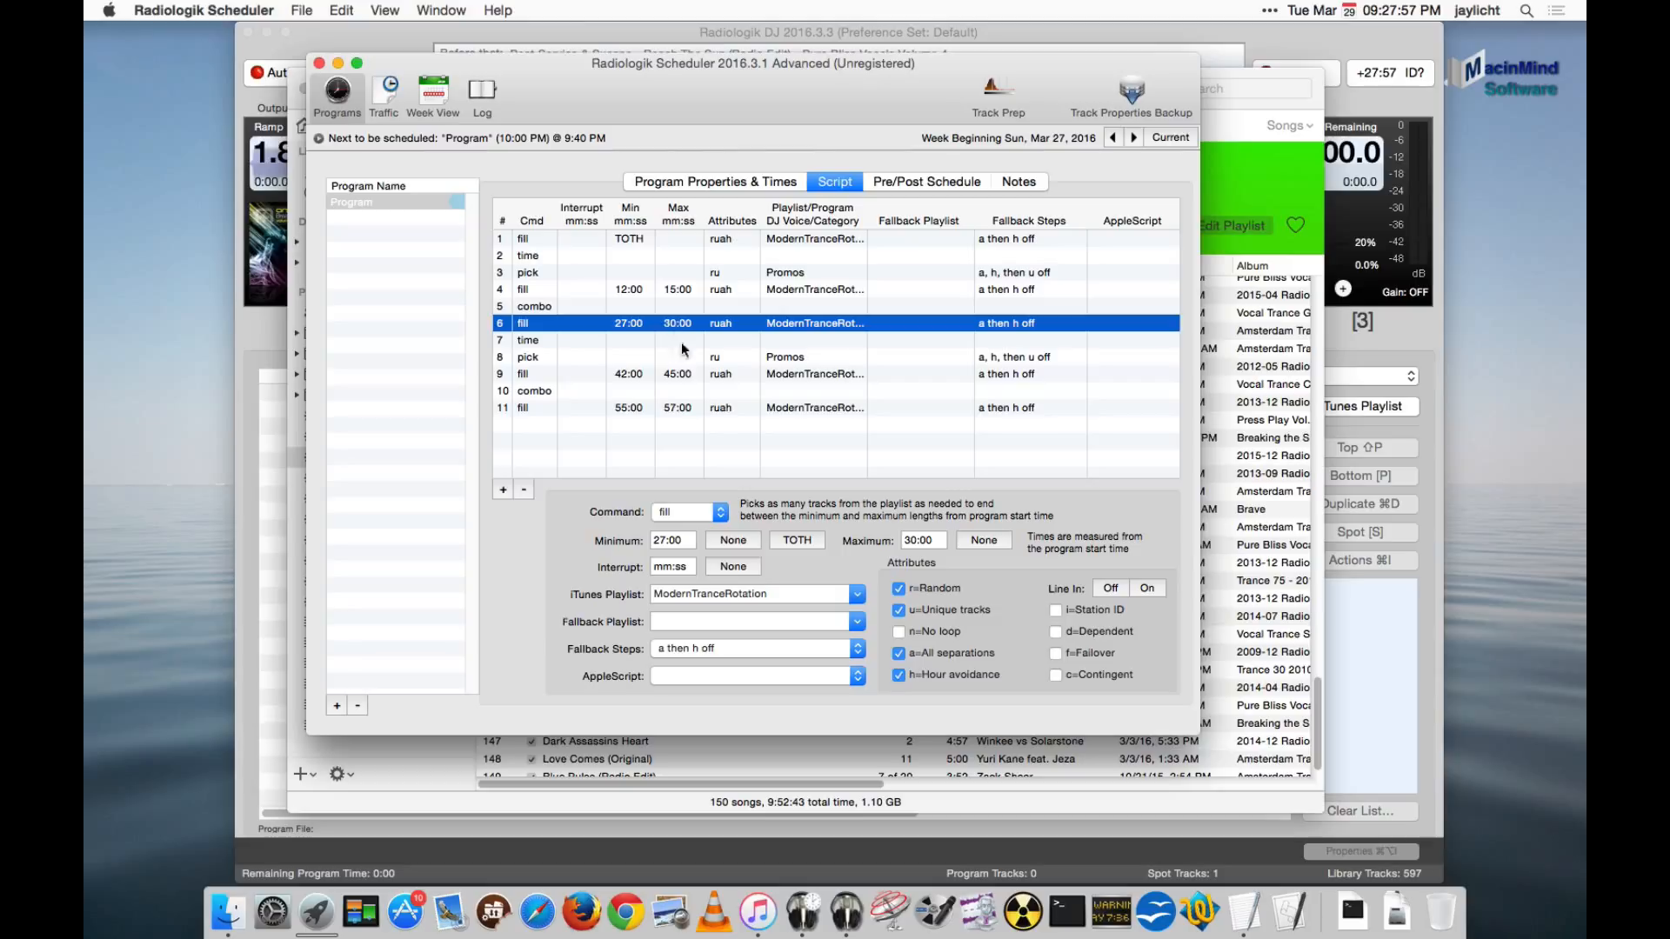
left_click(681, 413)
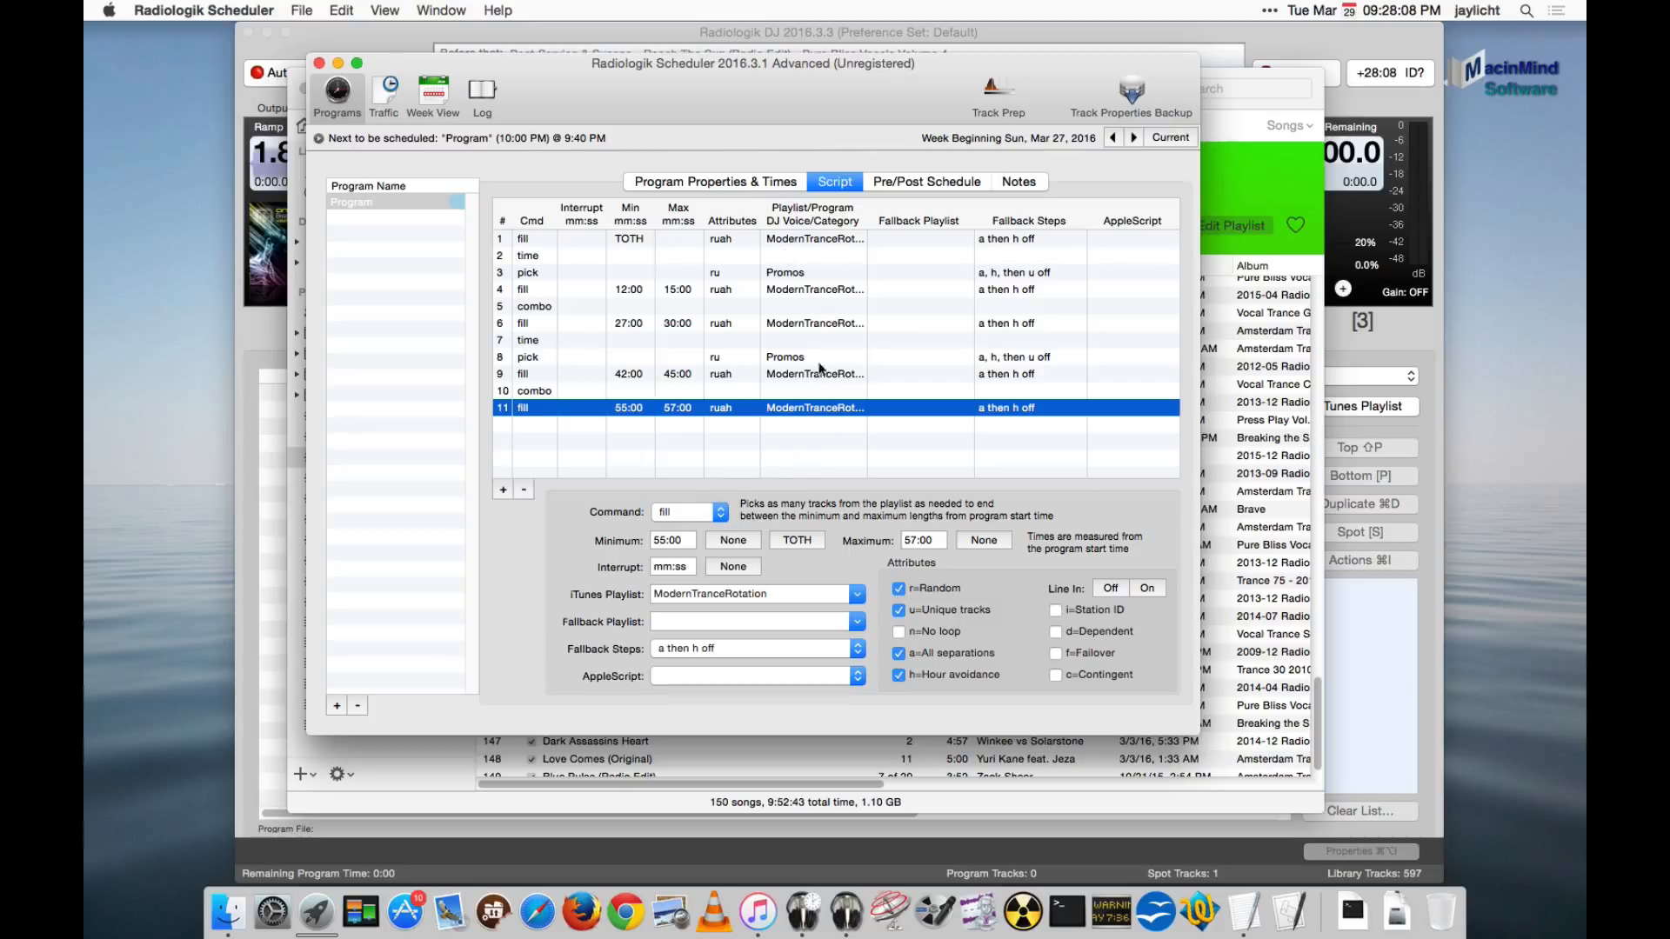
left_click(722, 429)
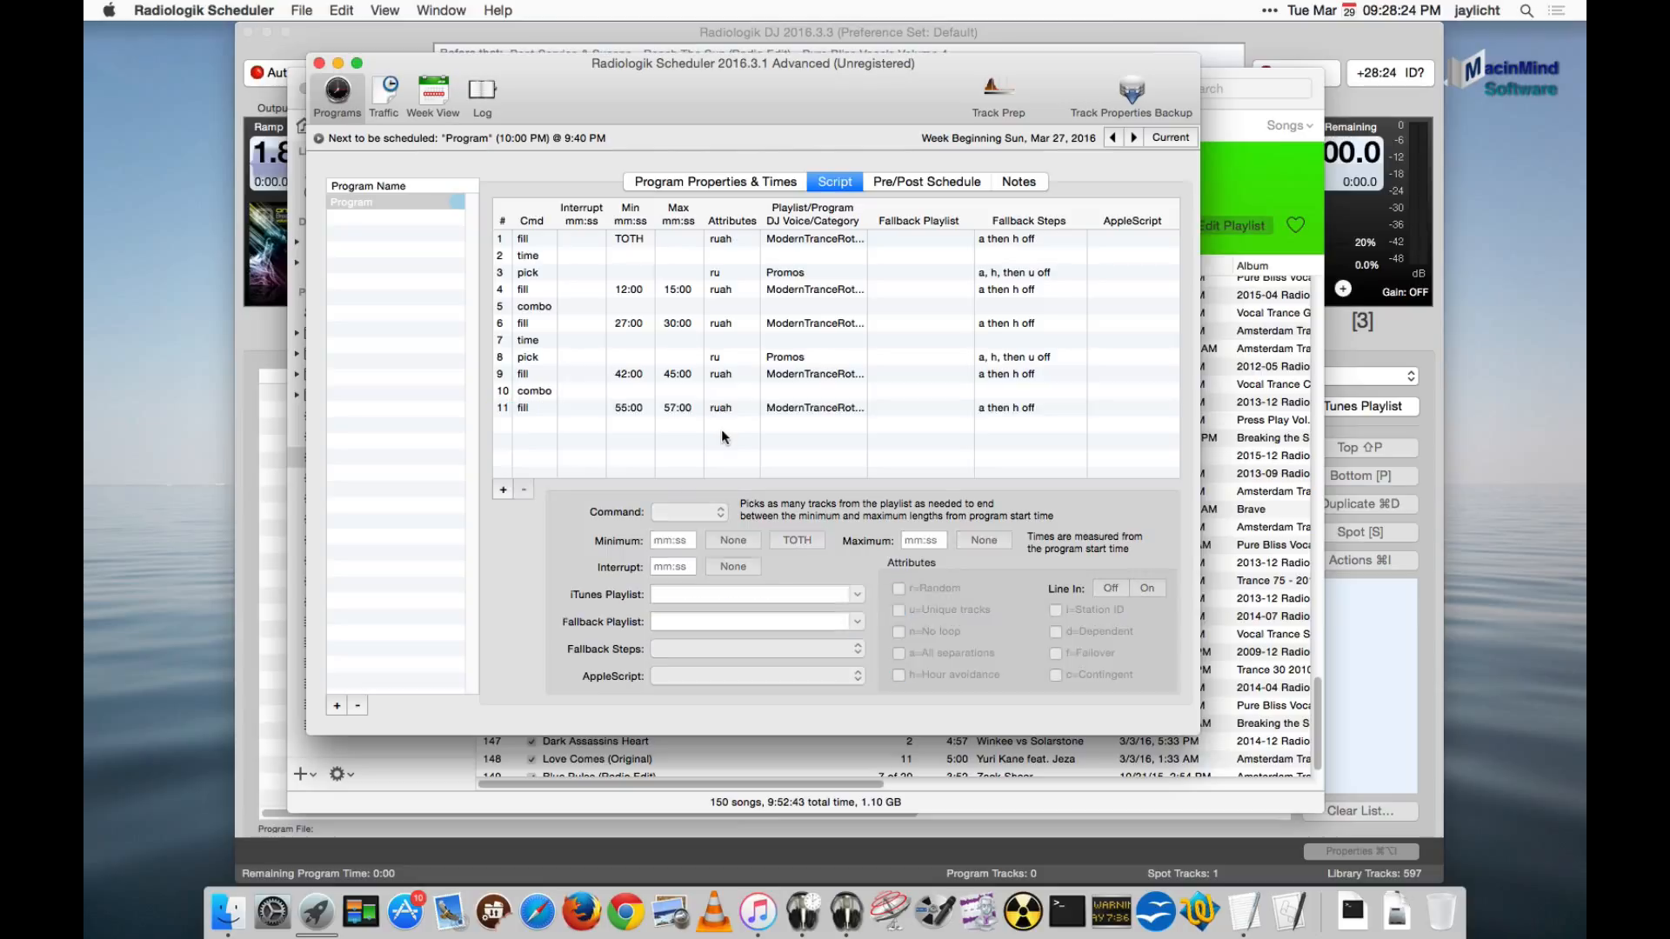
left_click(639, 240)
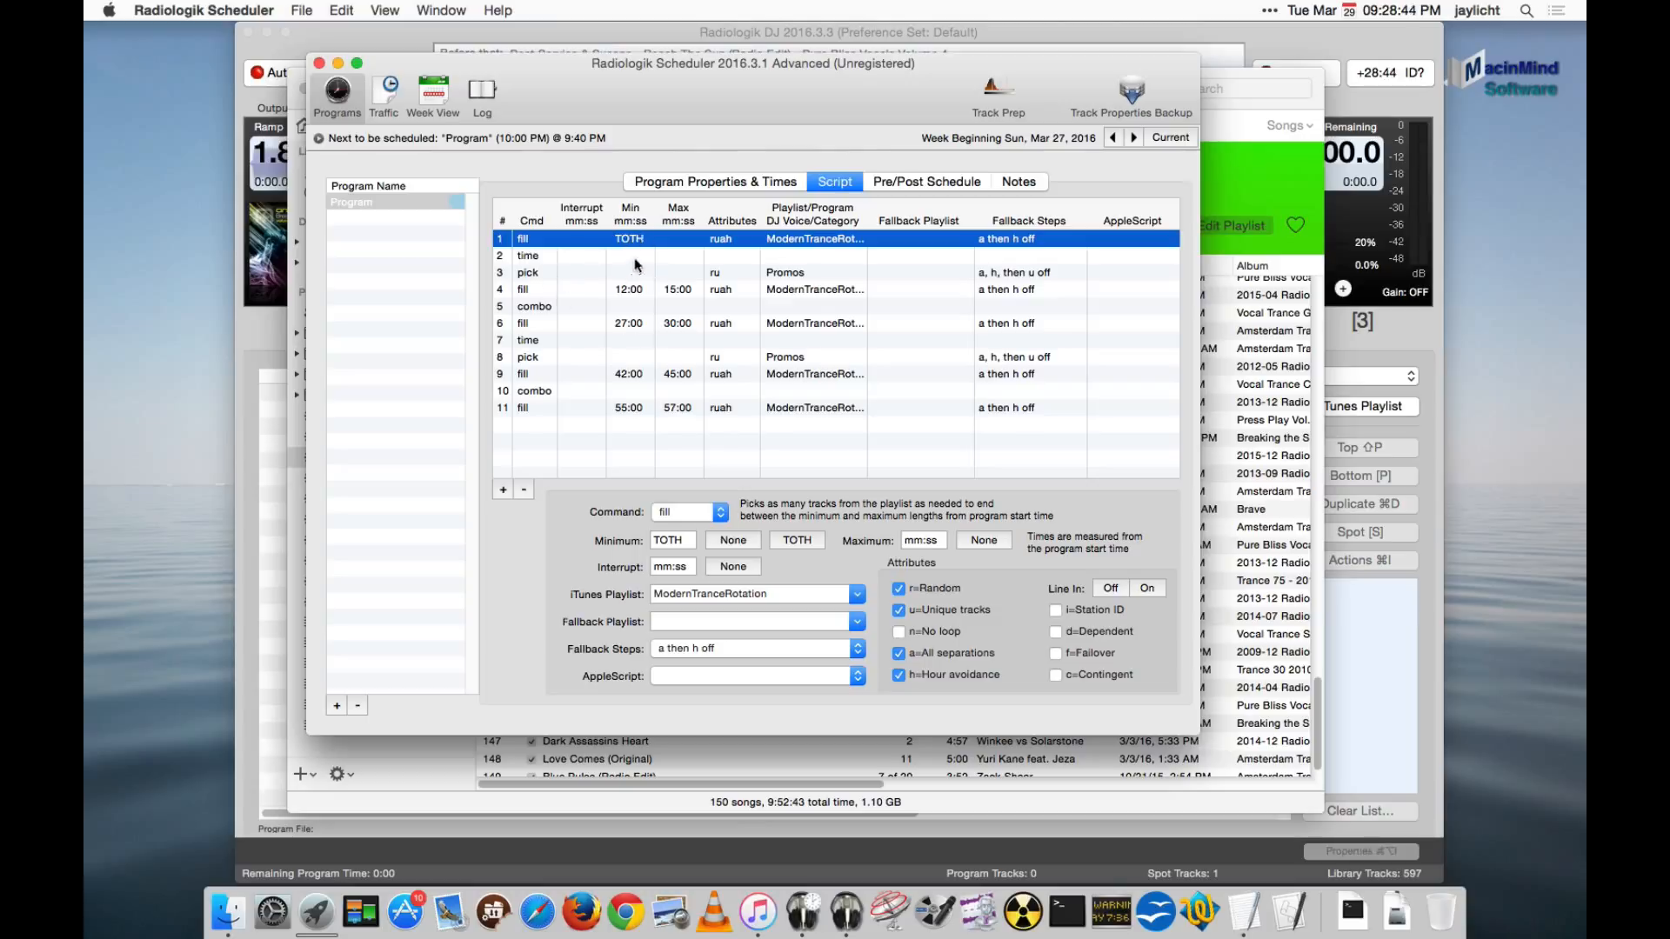
- Add a pick step using the Station IDs playlist and place it directly after the script's first time announcement
left_click(612, 436)
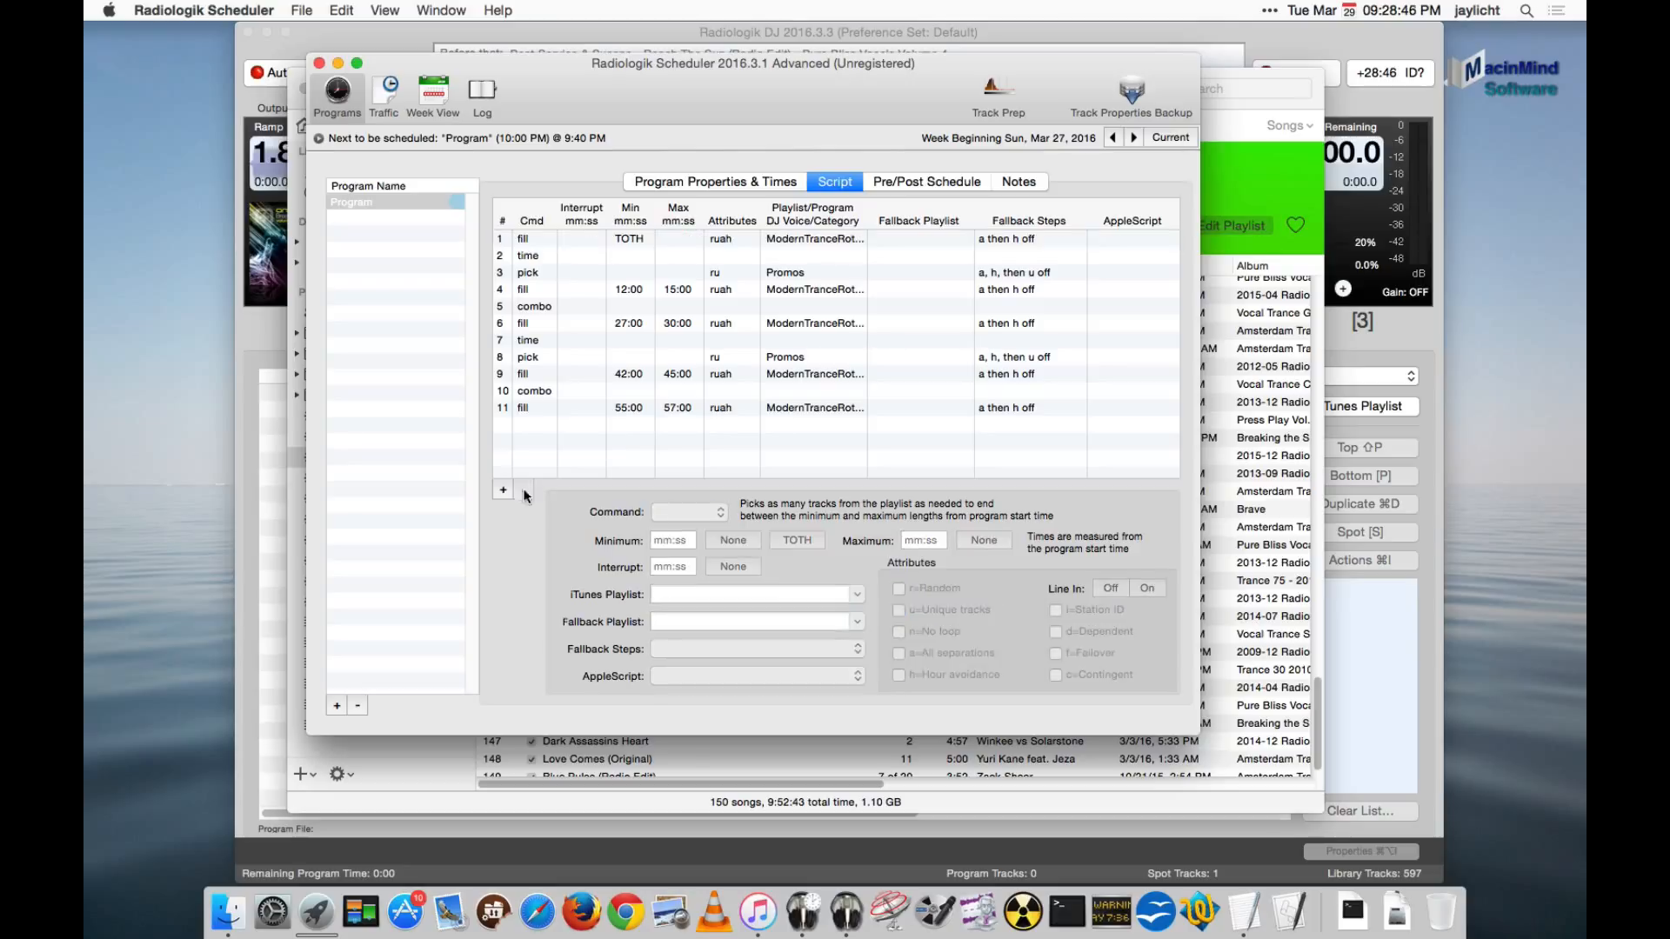
left_click(503, 491)
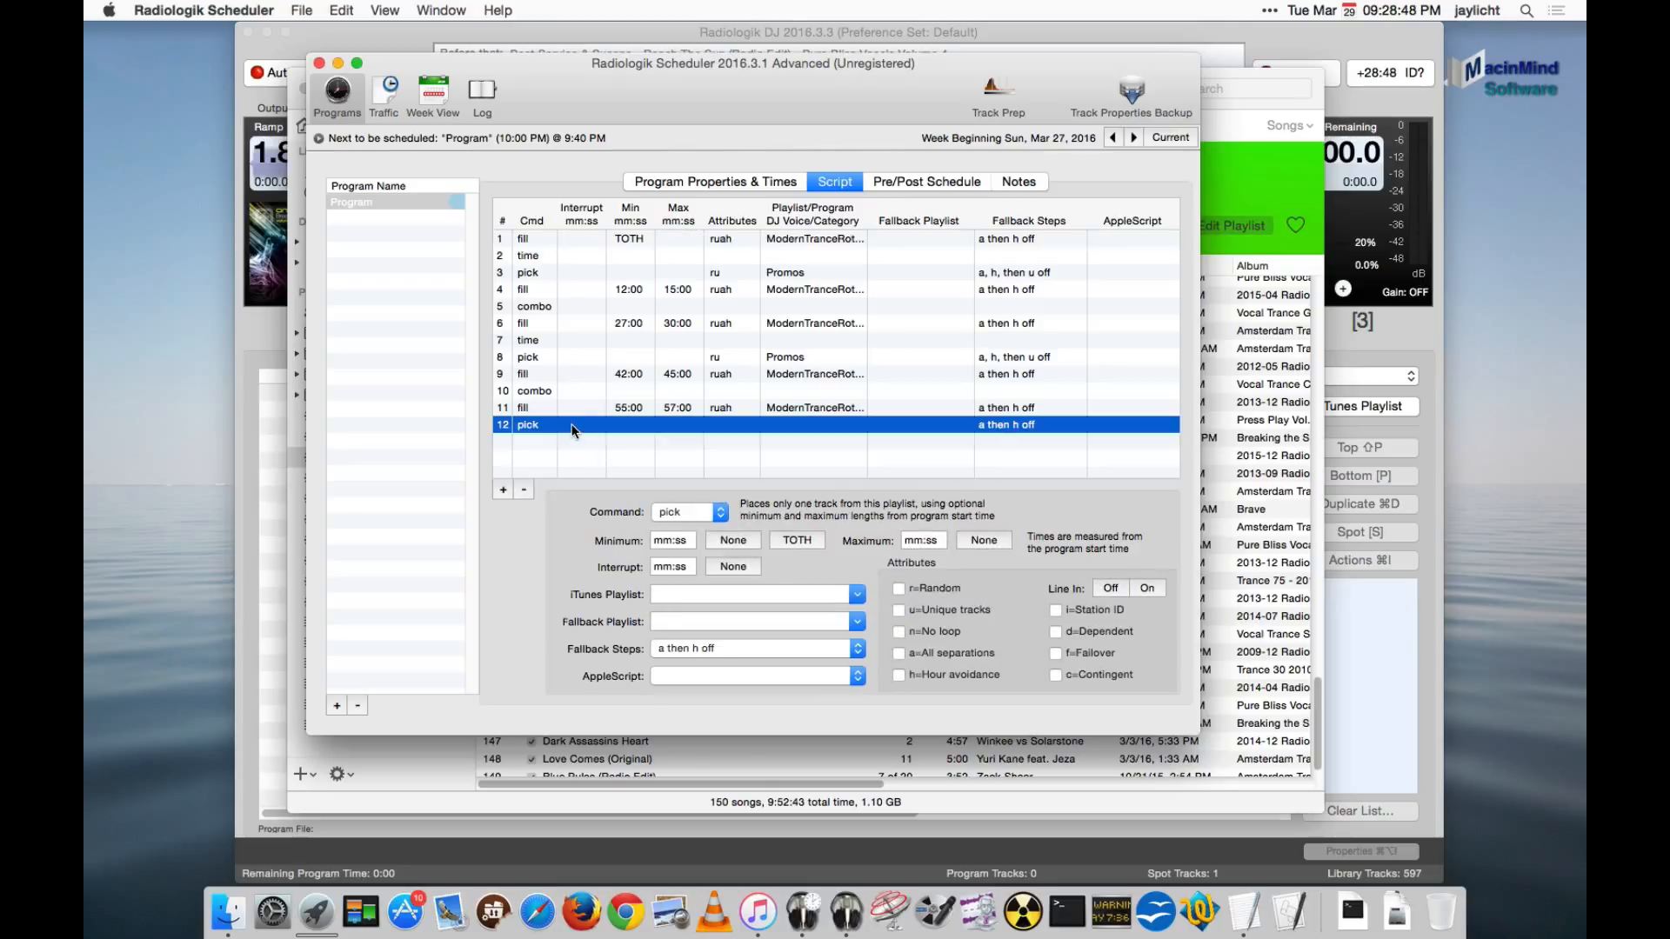
left_click_drag(577, 426, 577, 251)
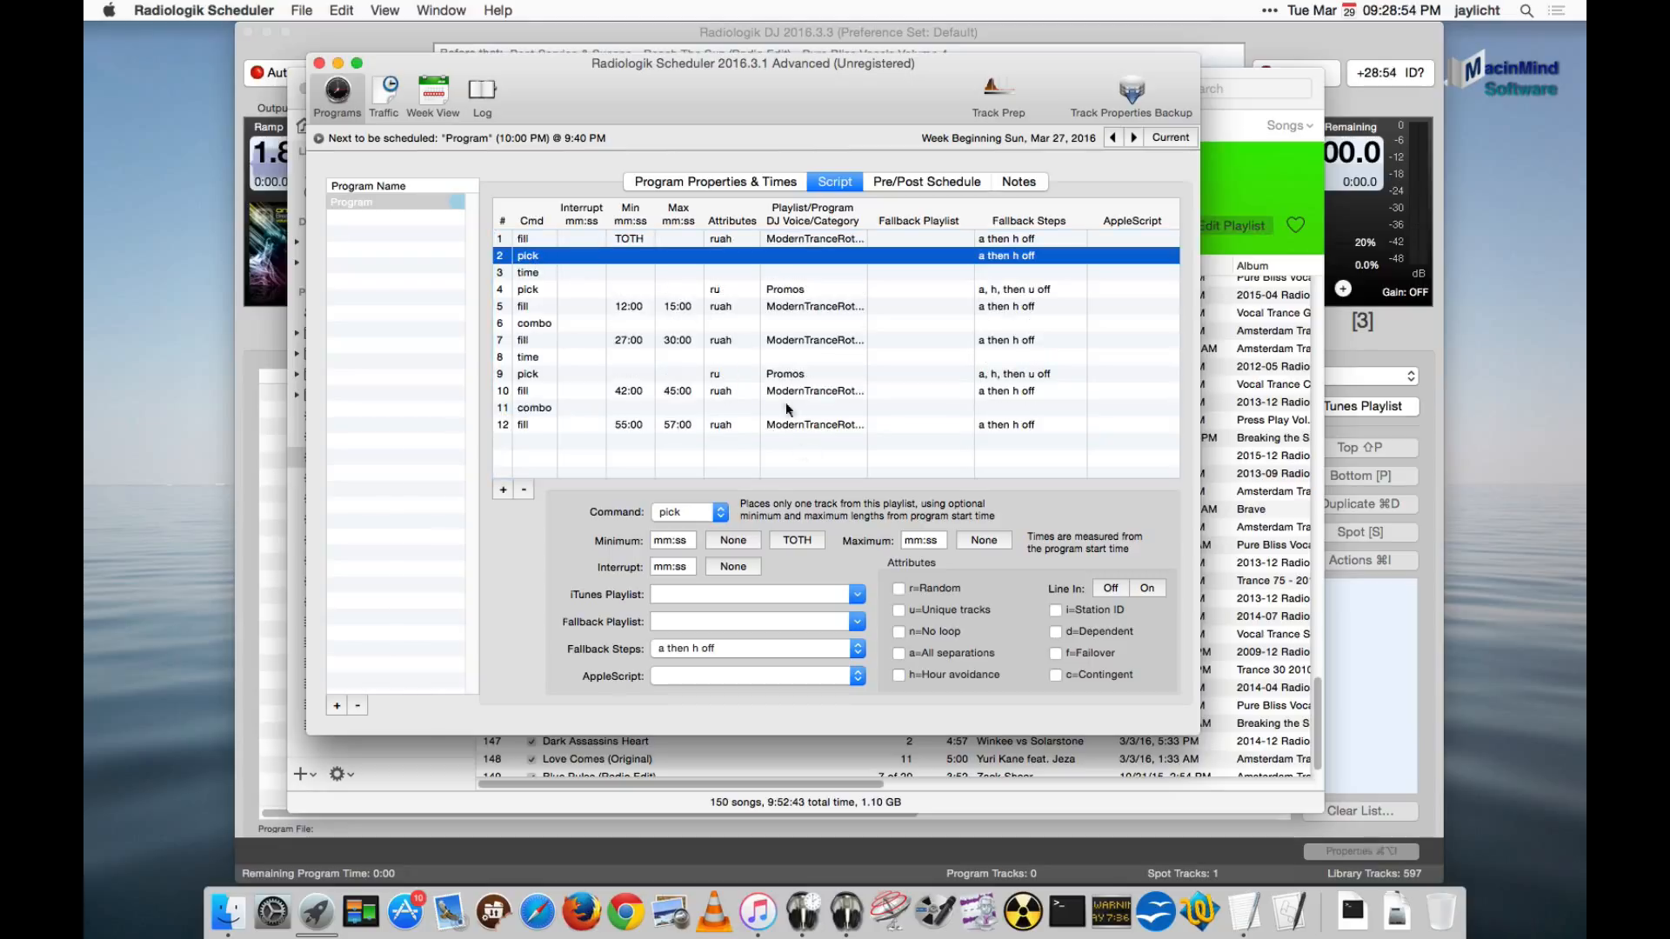
left_click(856, 595)
scroll(838, 711, "down", 10)
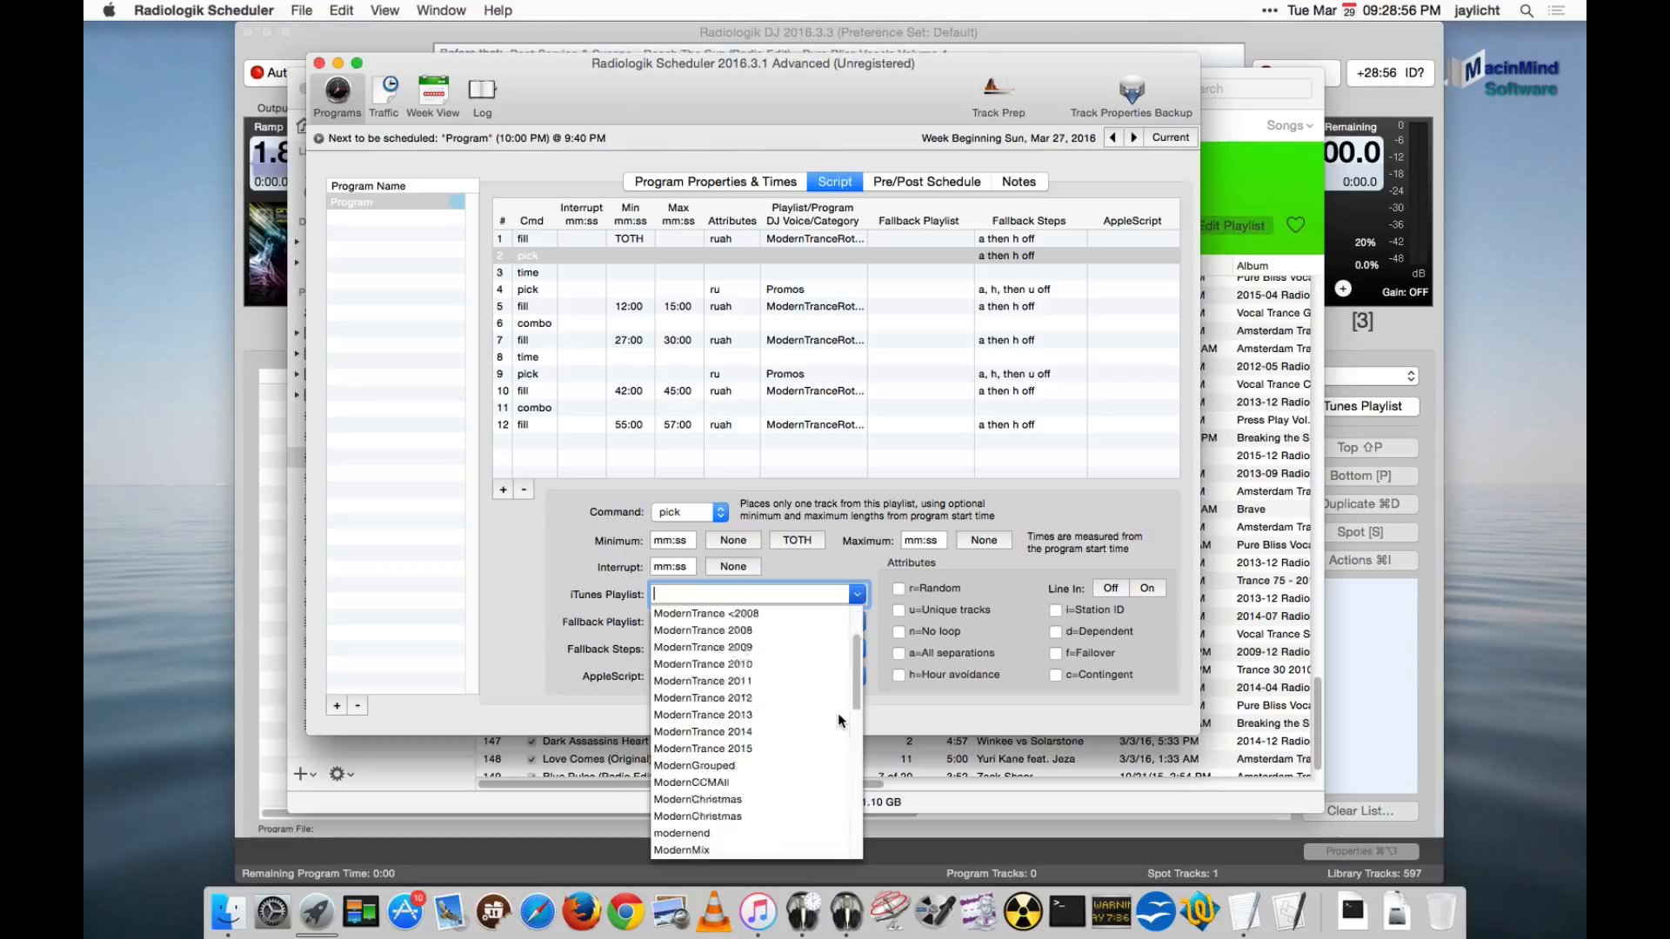
left_click(753, 715)
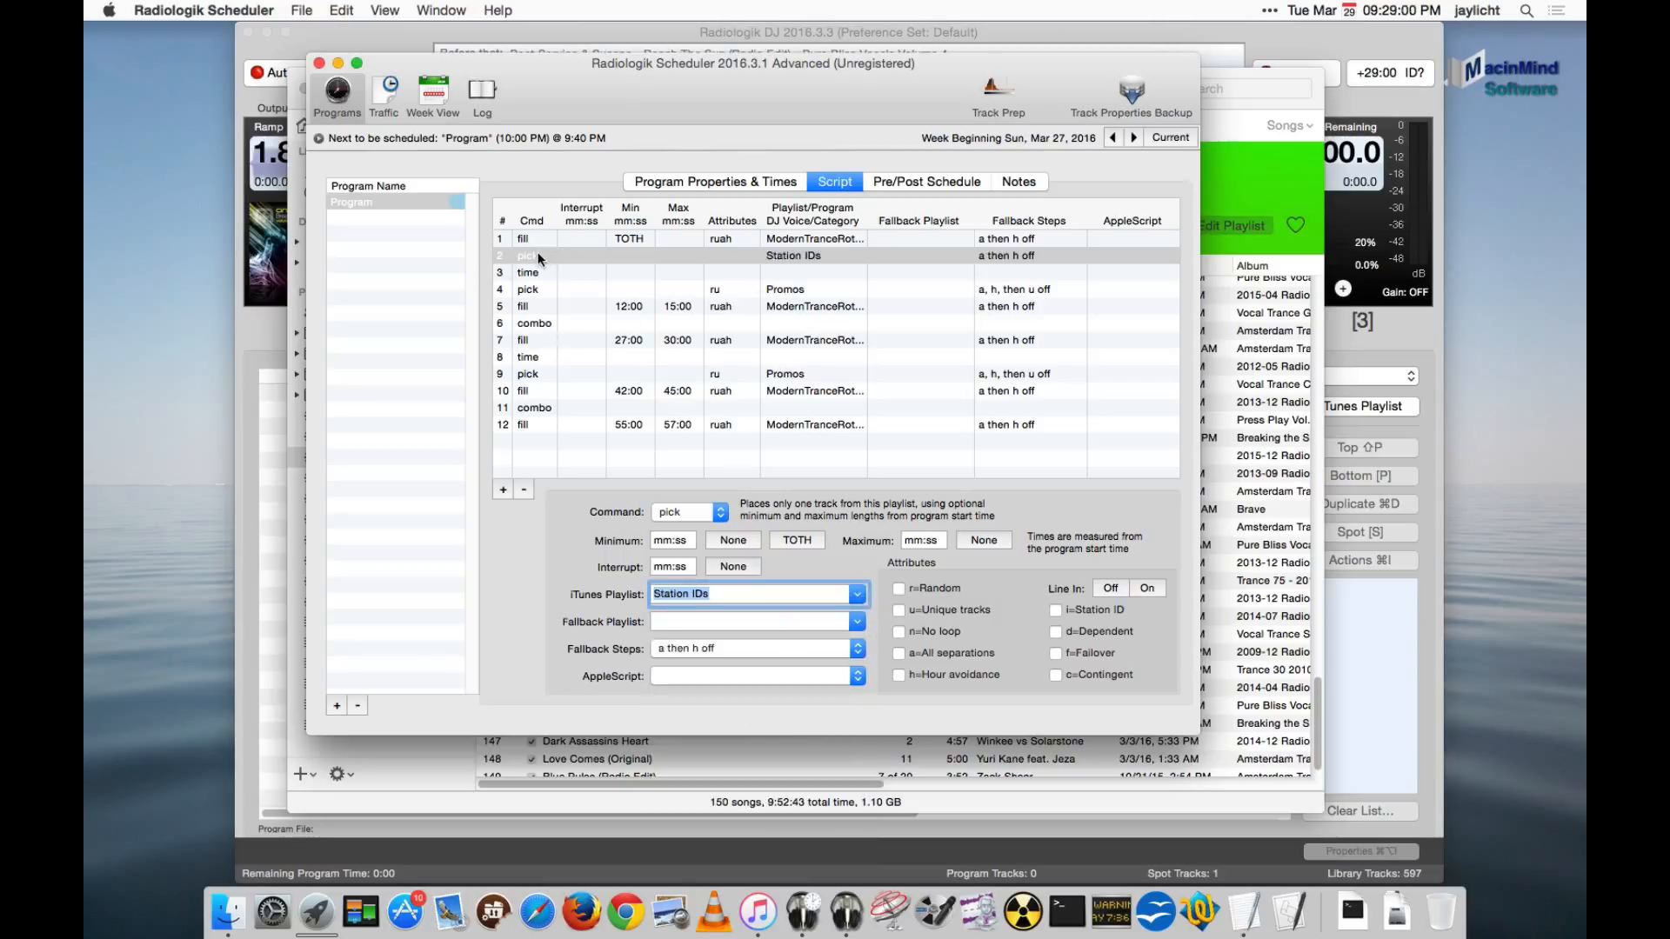
left_click_drag(555, 250, 555, 272)
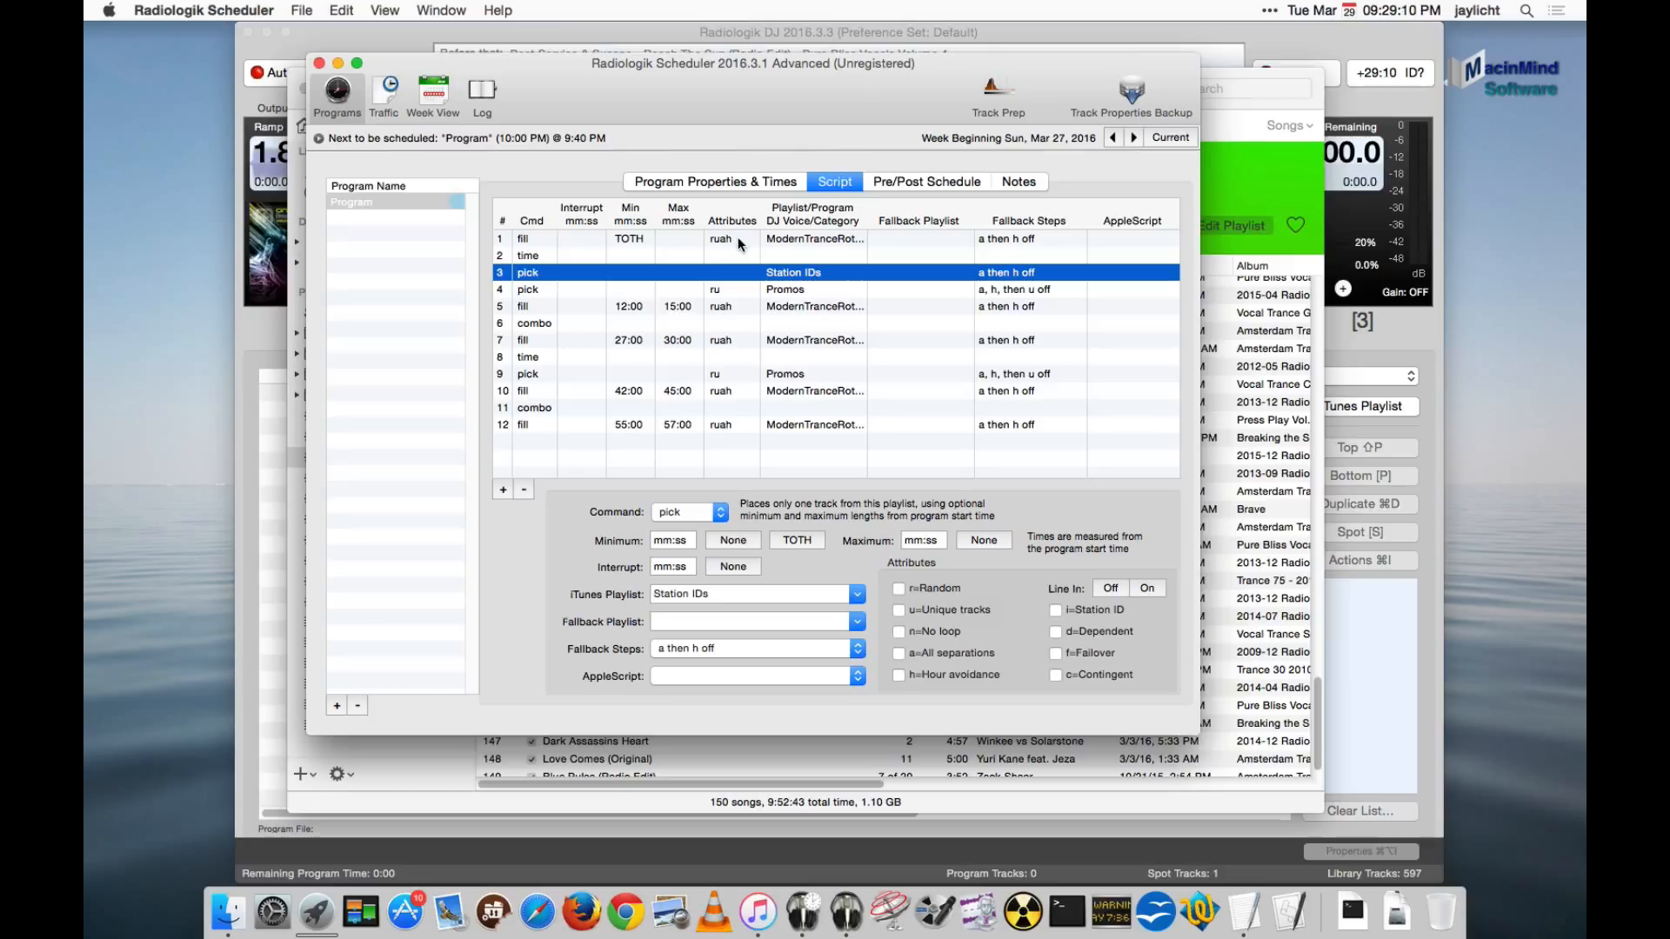
- Review the script steps around the Station IDs pick and delete that pick step
left_click(538, 255)
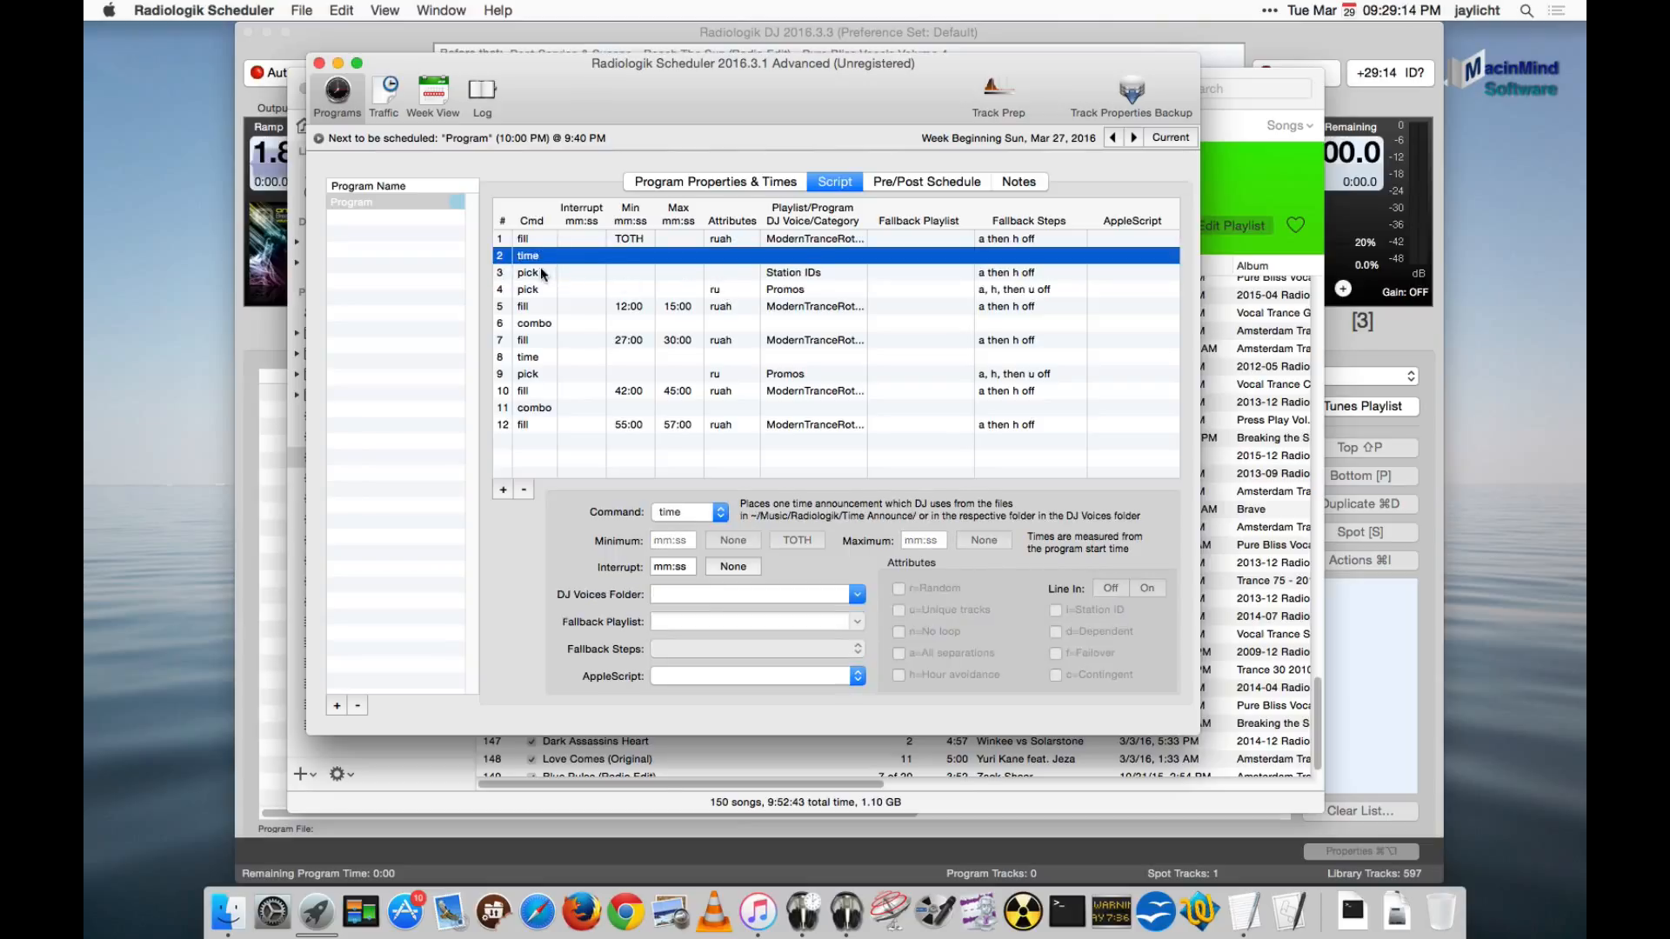
left_click(541, 273)
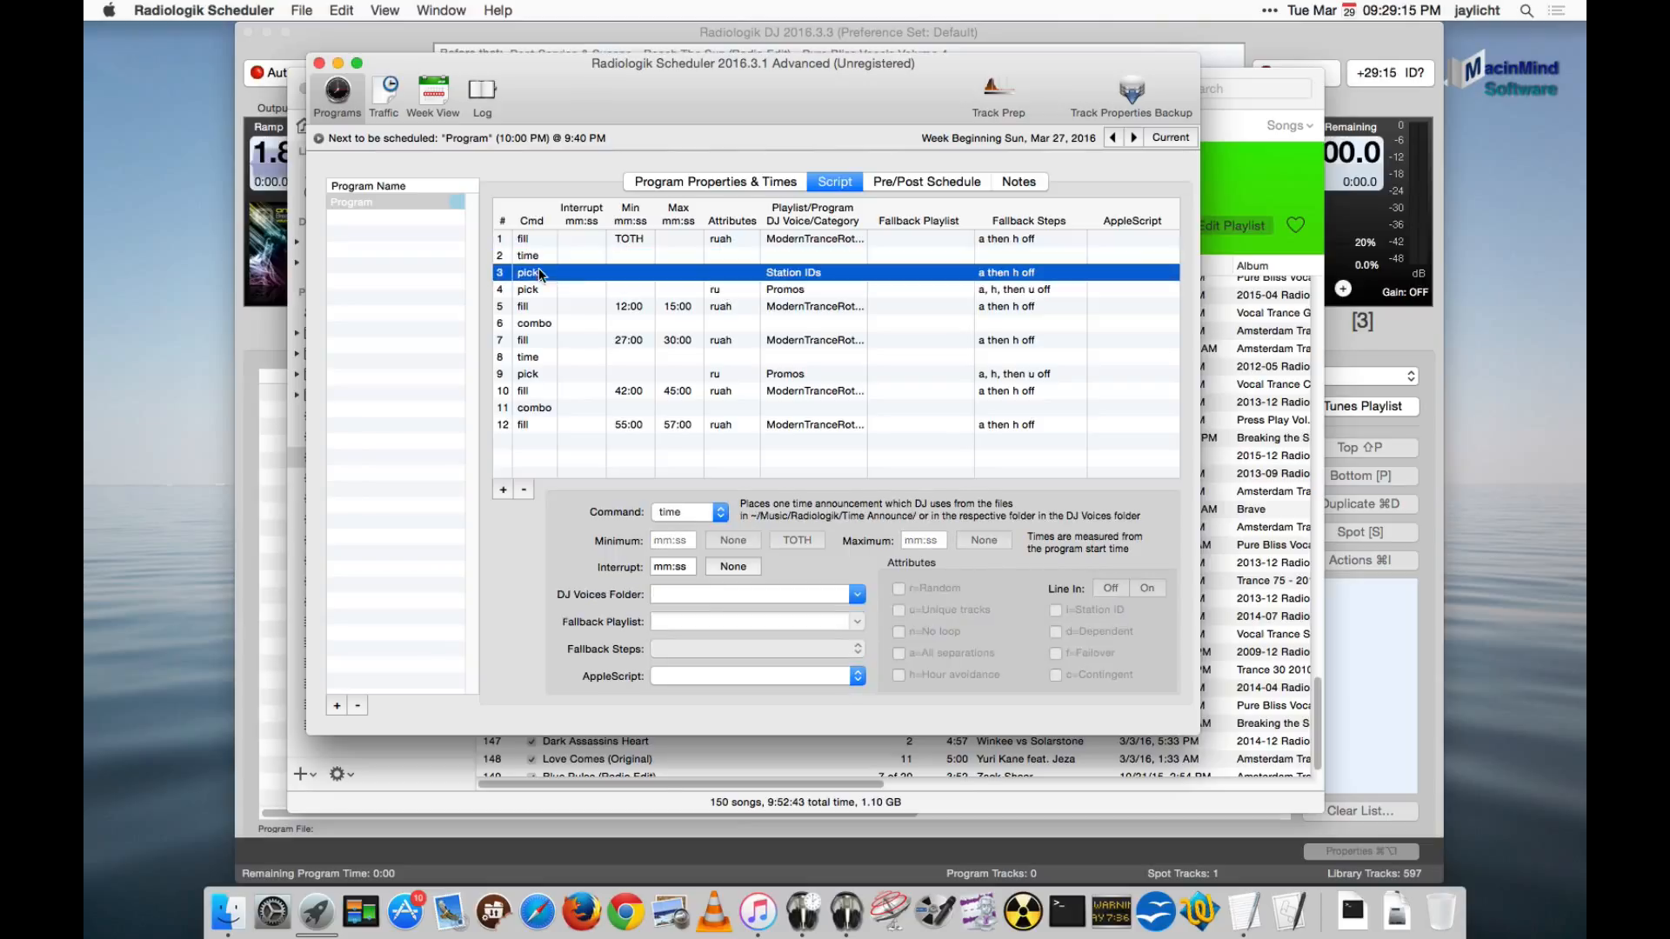
left_click(814, 289)
left_click(832, 310)
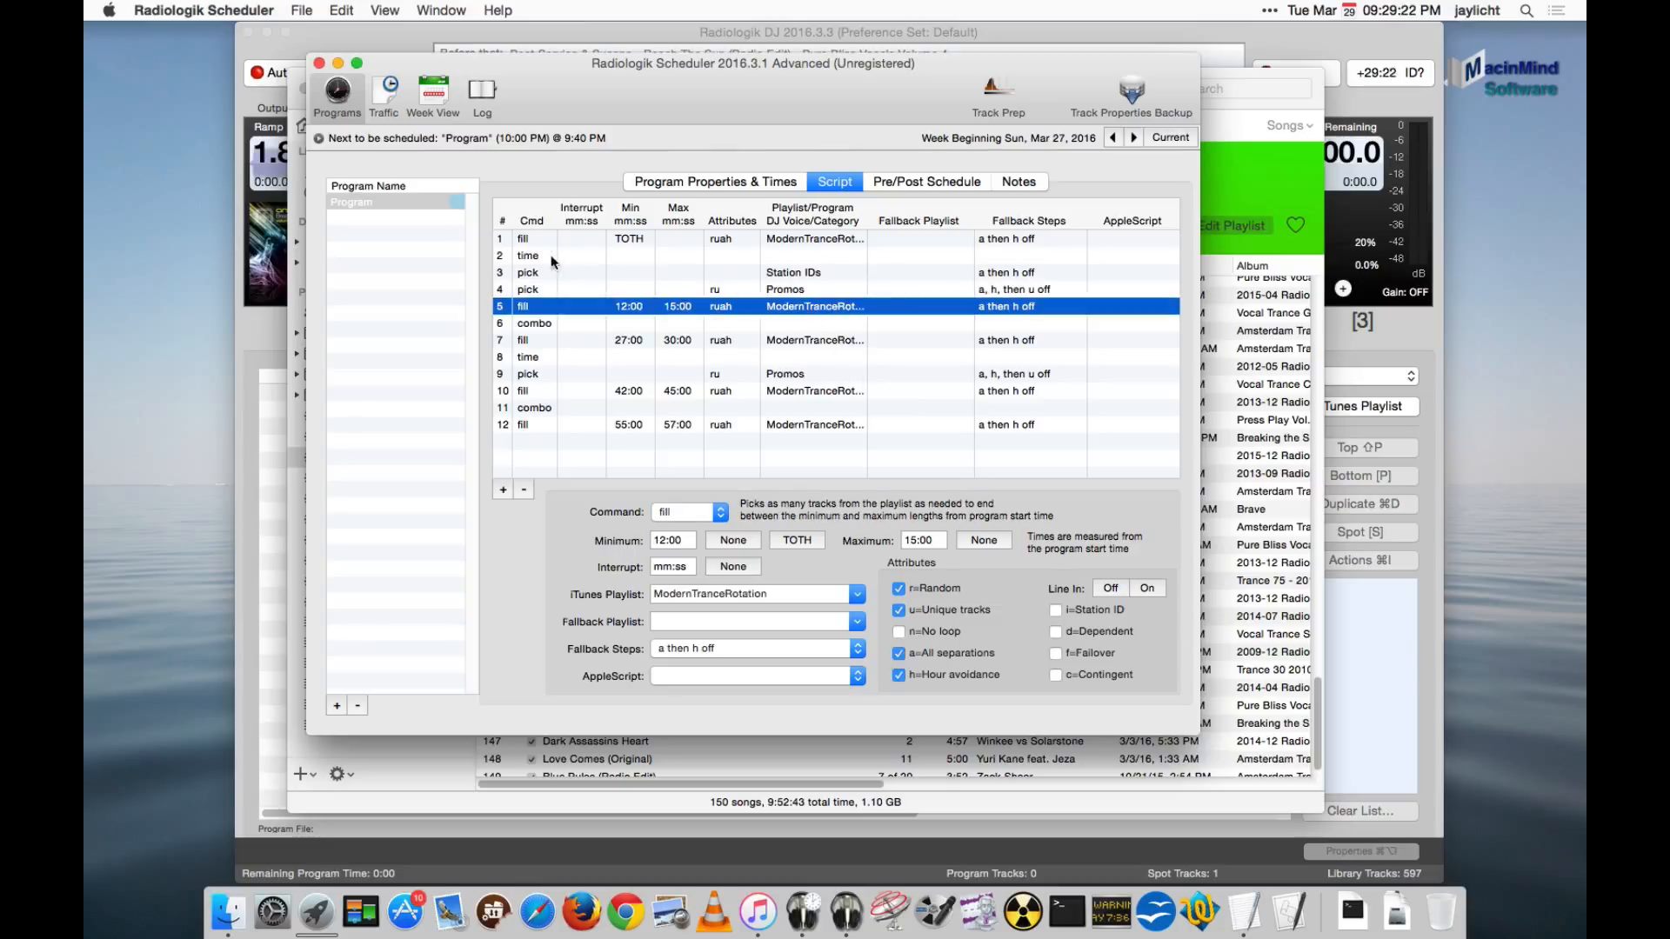
left_click(800, 271)
left_click(524, 490)
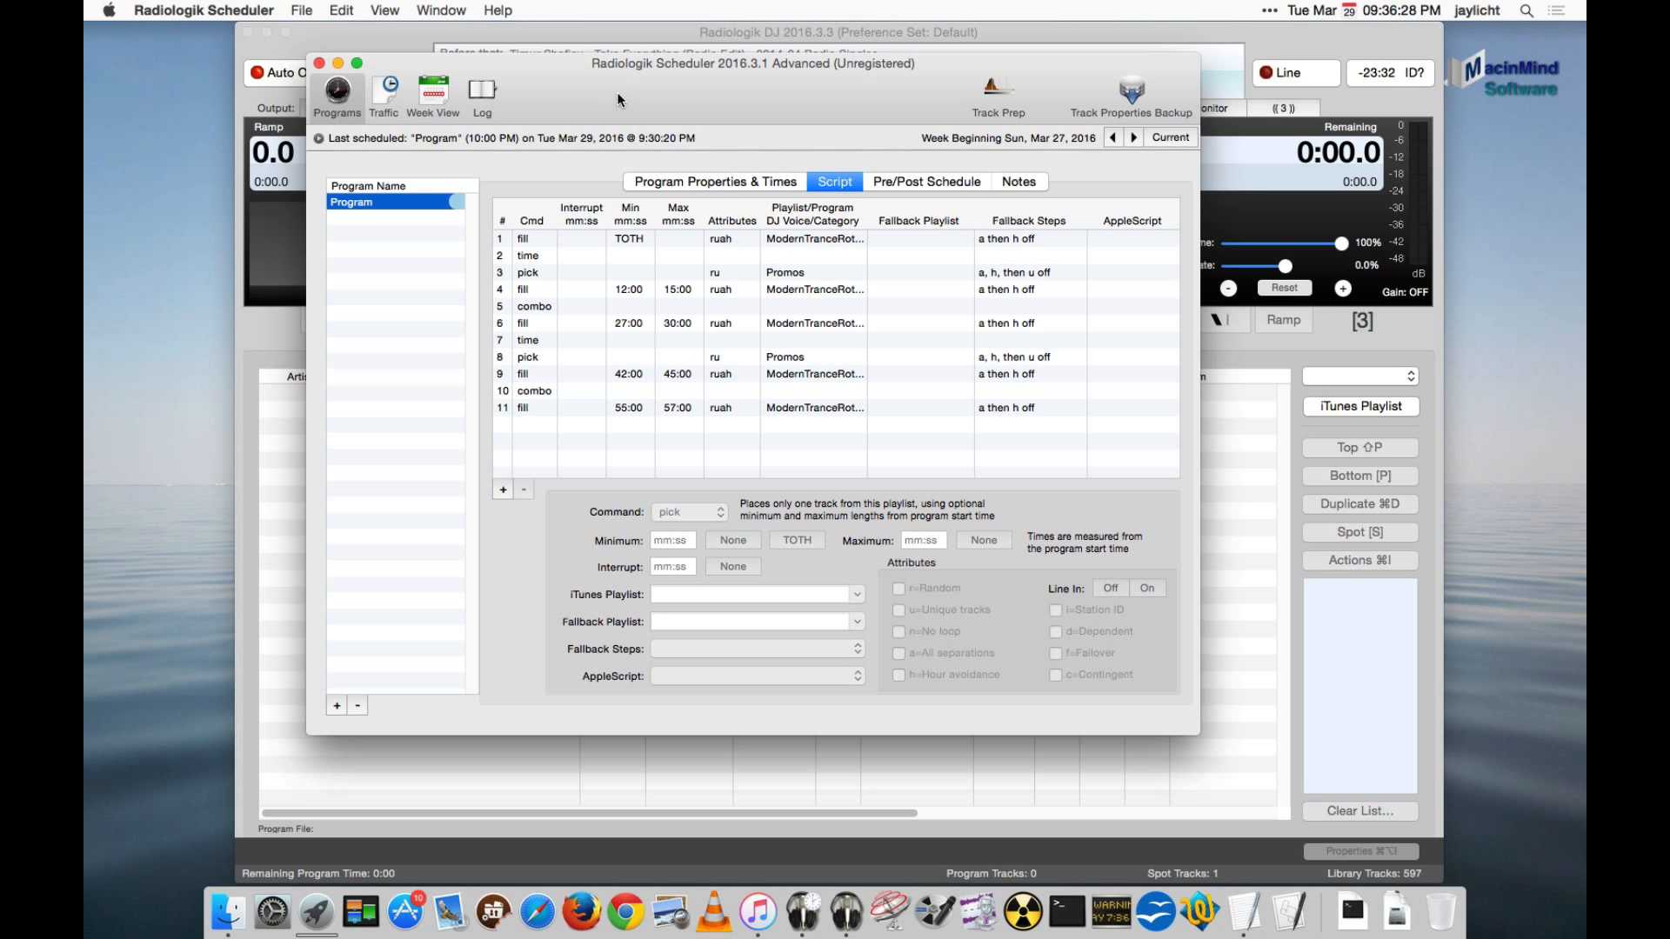
- Move the Scheduler window aside and switch to Radiologik DJ
left_click_drag(631, 82, 952, 113)
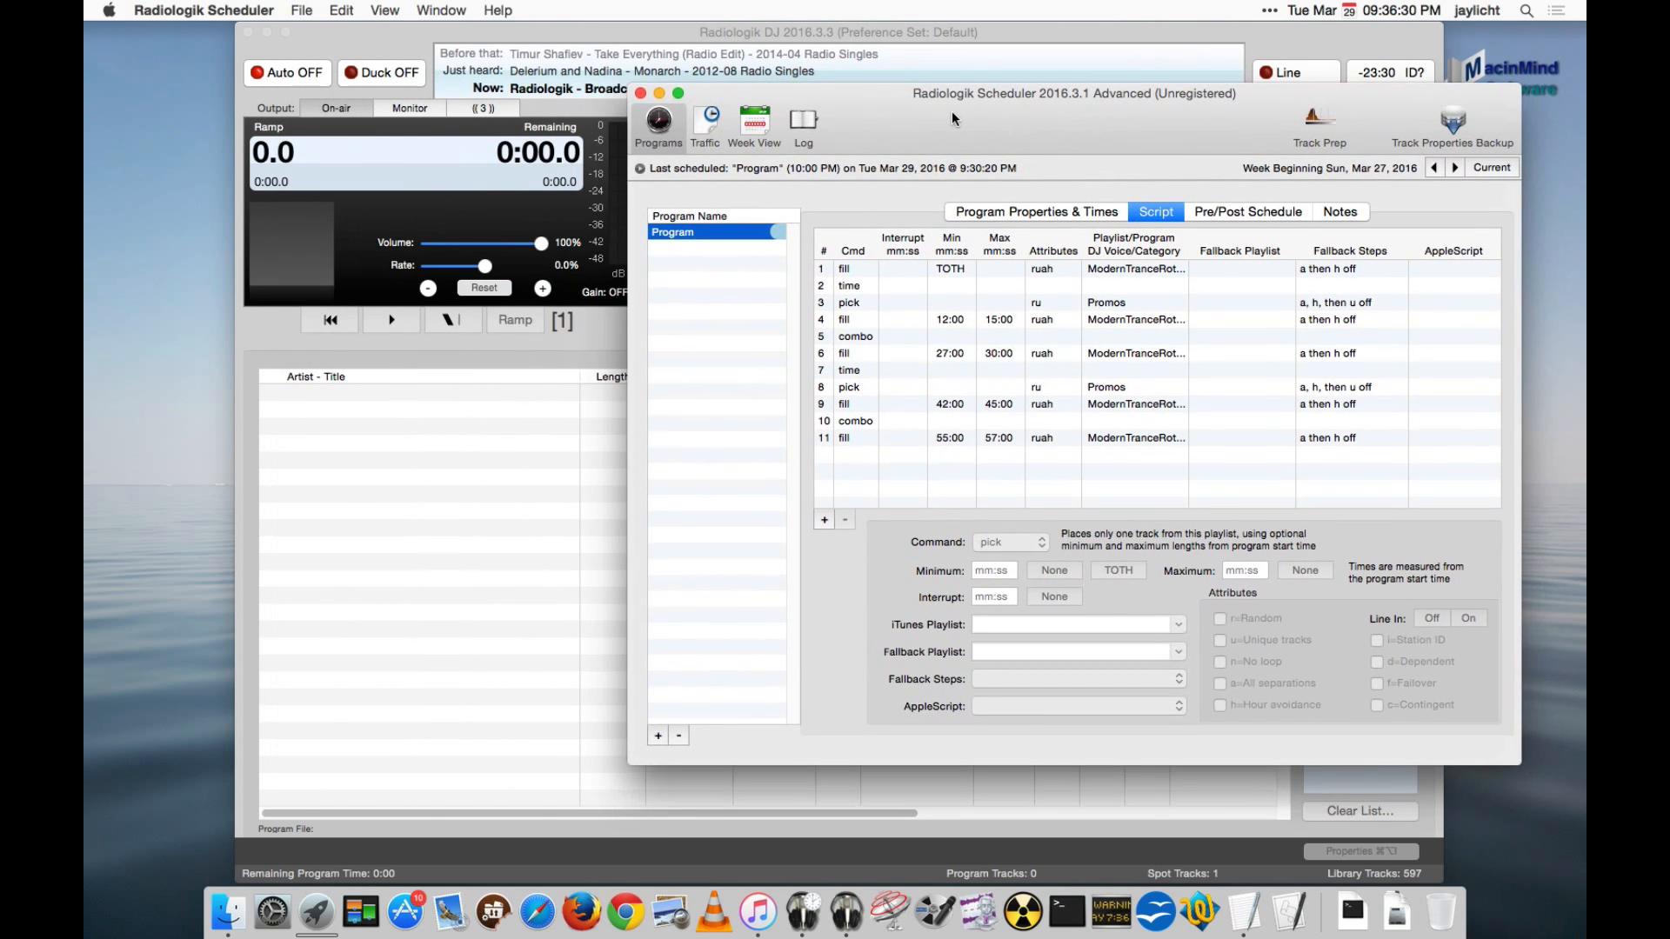
left_click(368, 35)
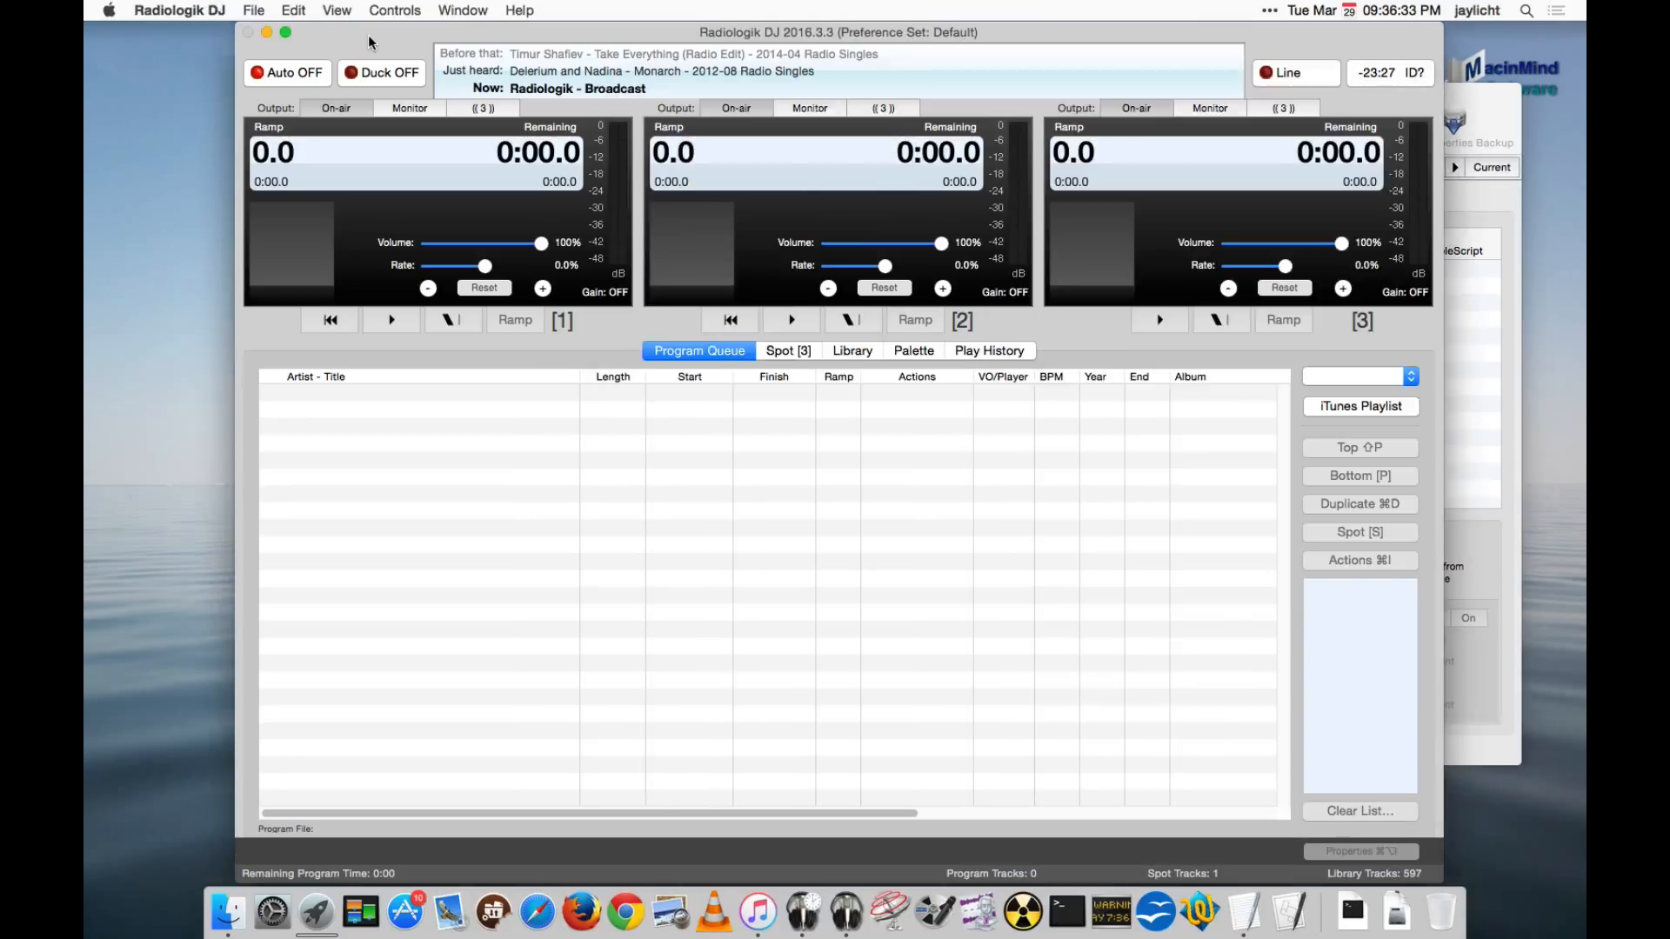
- Turn on Auto mode in Radiologik DJ, then return to Radiologik Scheduler and place its window over the DJ window
left_click(304, 75)
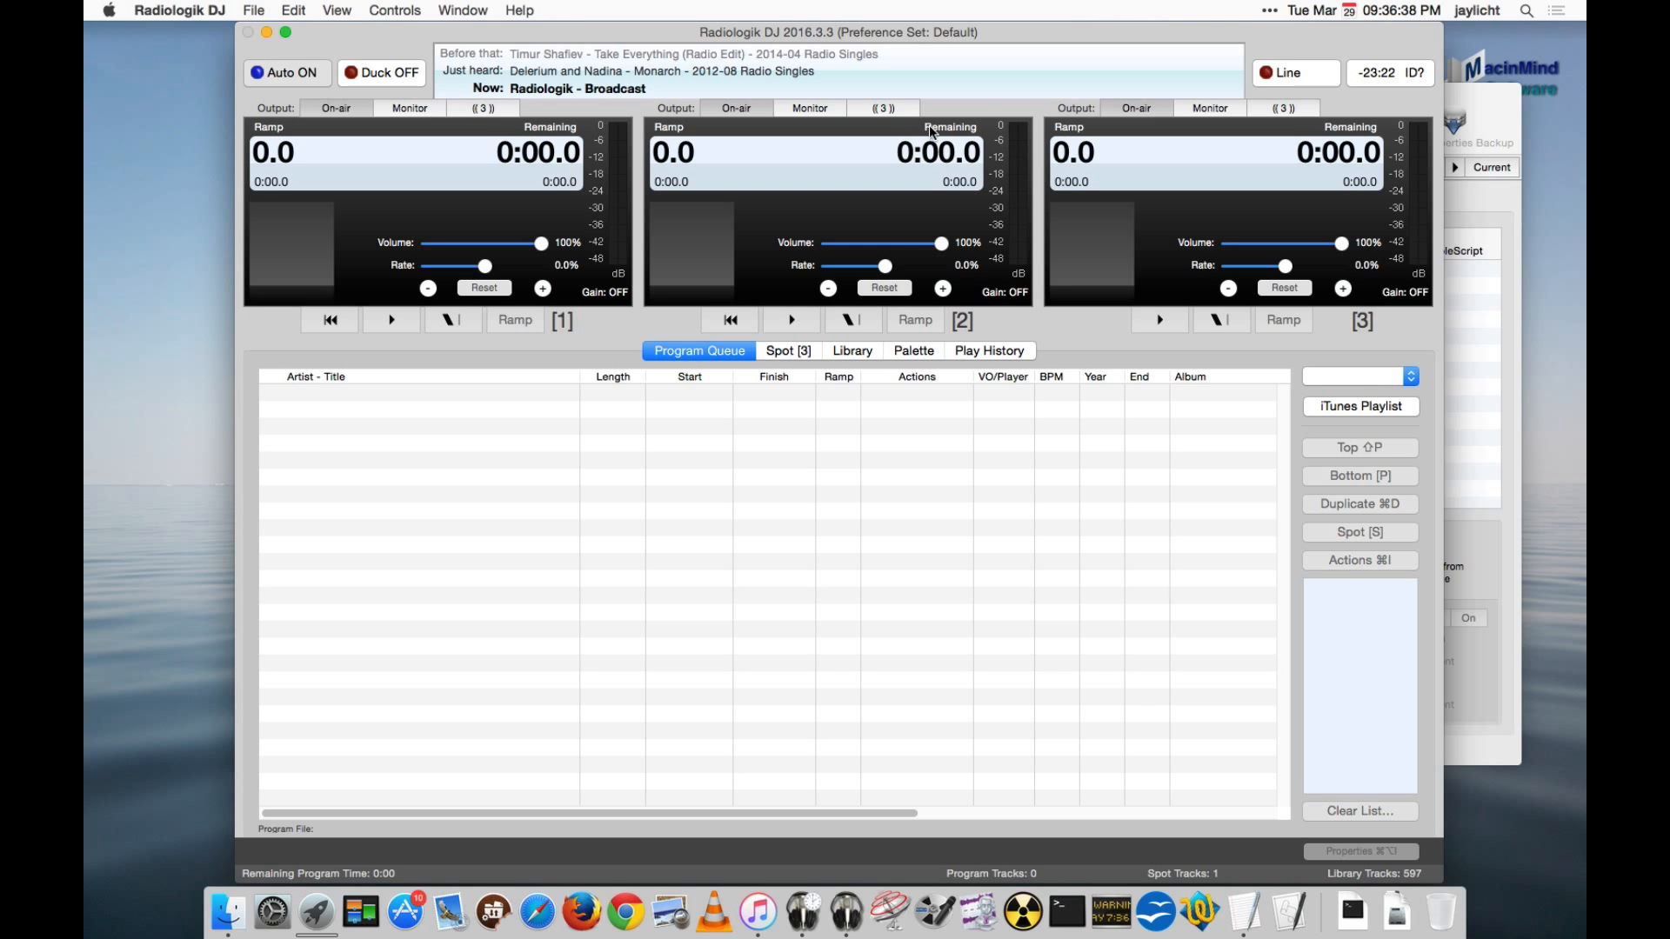
left_click(1501, 103)
left_click_drag(1502, 96, 1199, 92)
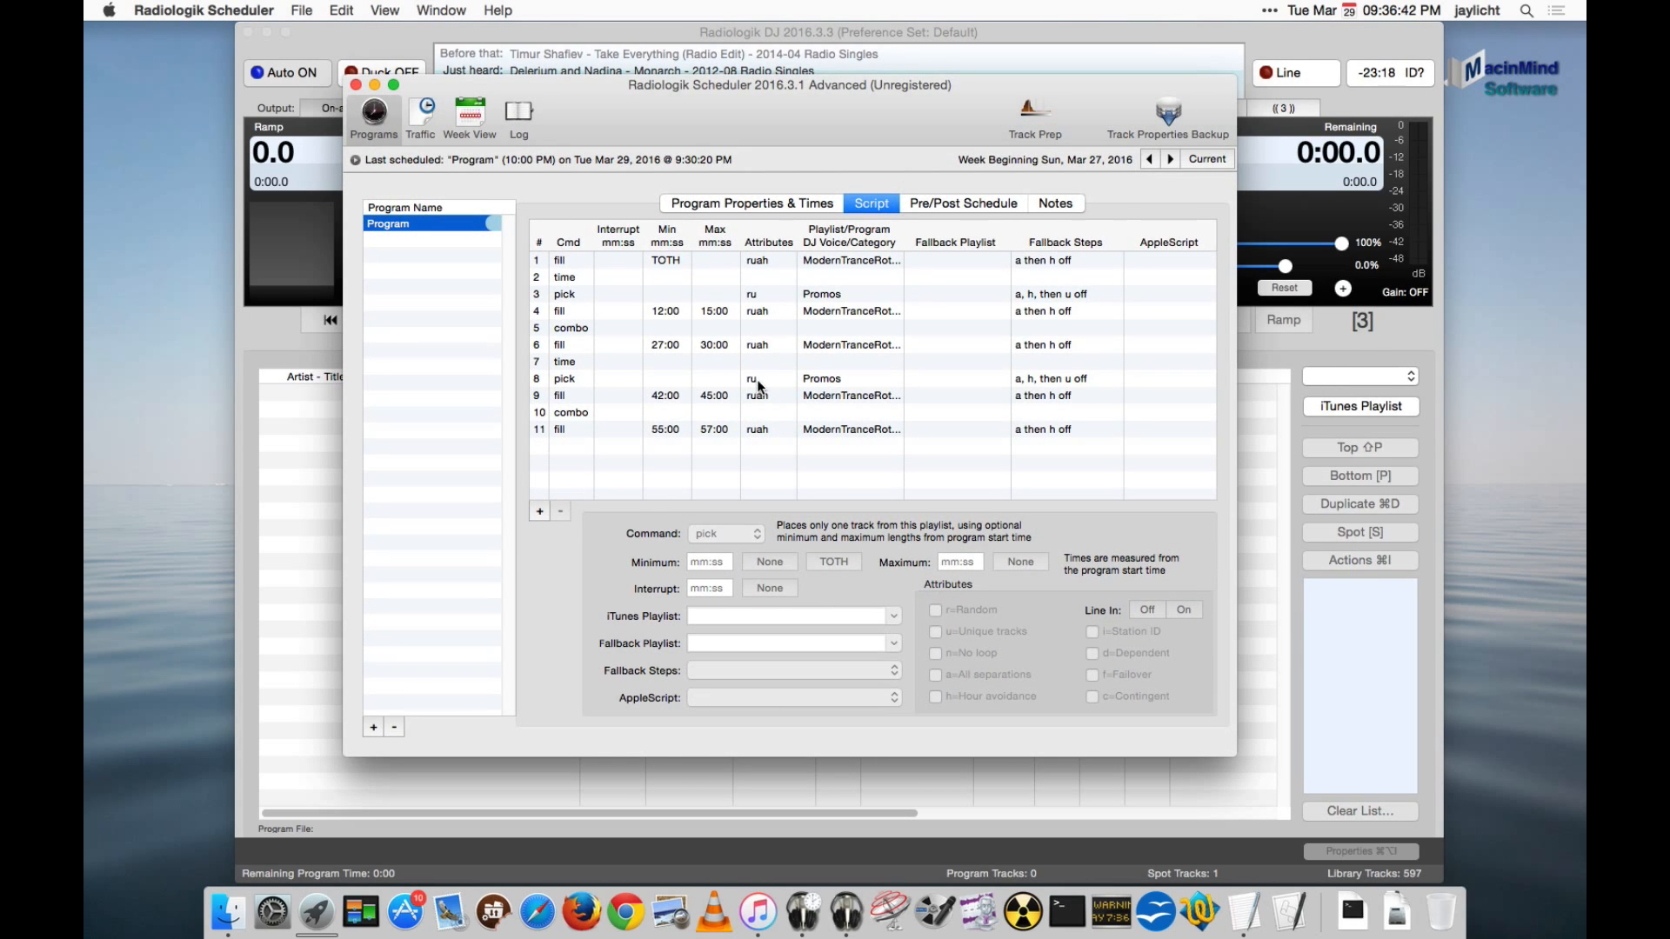
- Manually build the 9:00 PM start time of the program named Program
left_click(755, 203)
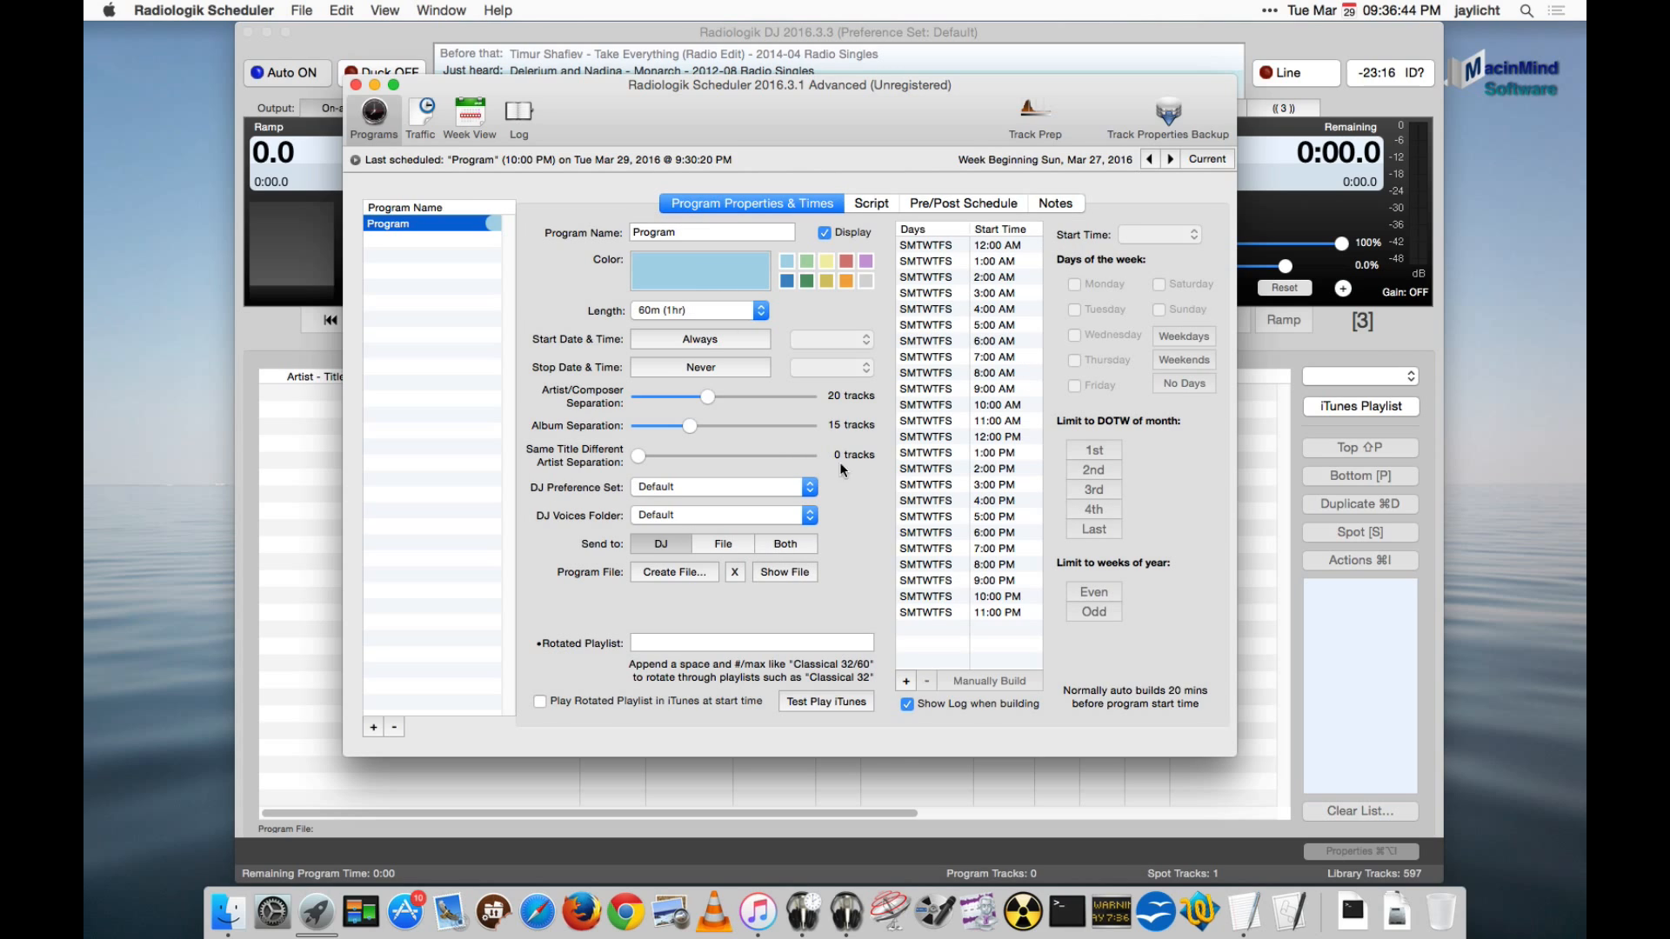
left_click(996, 582)
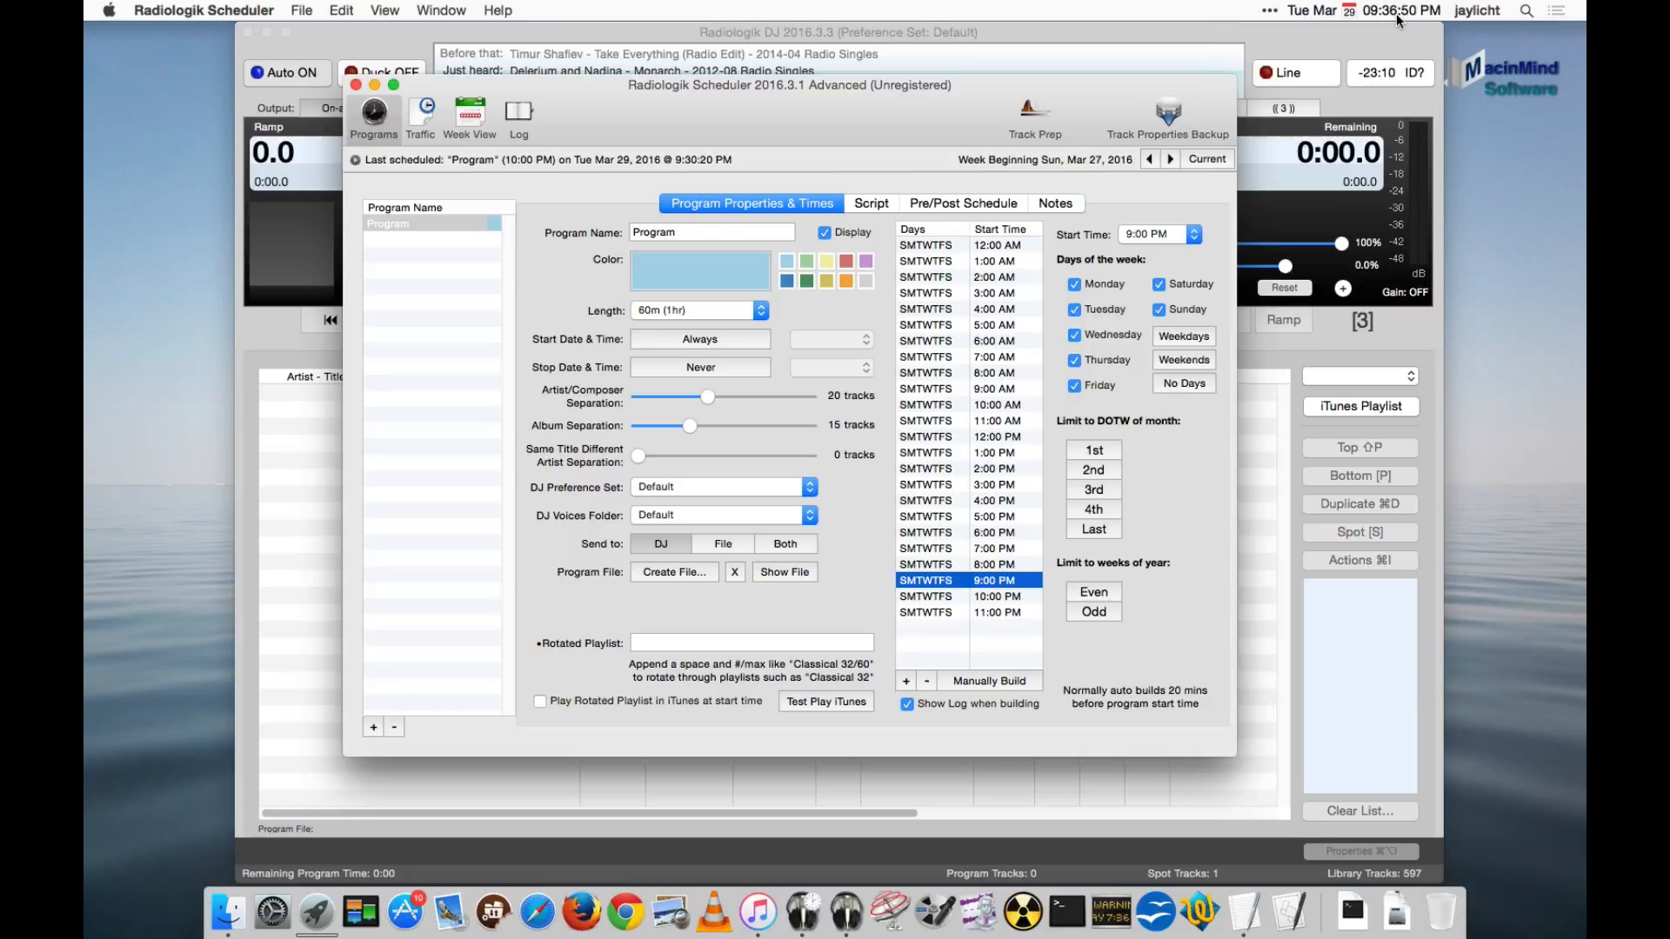
left_click(1017, 683)
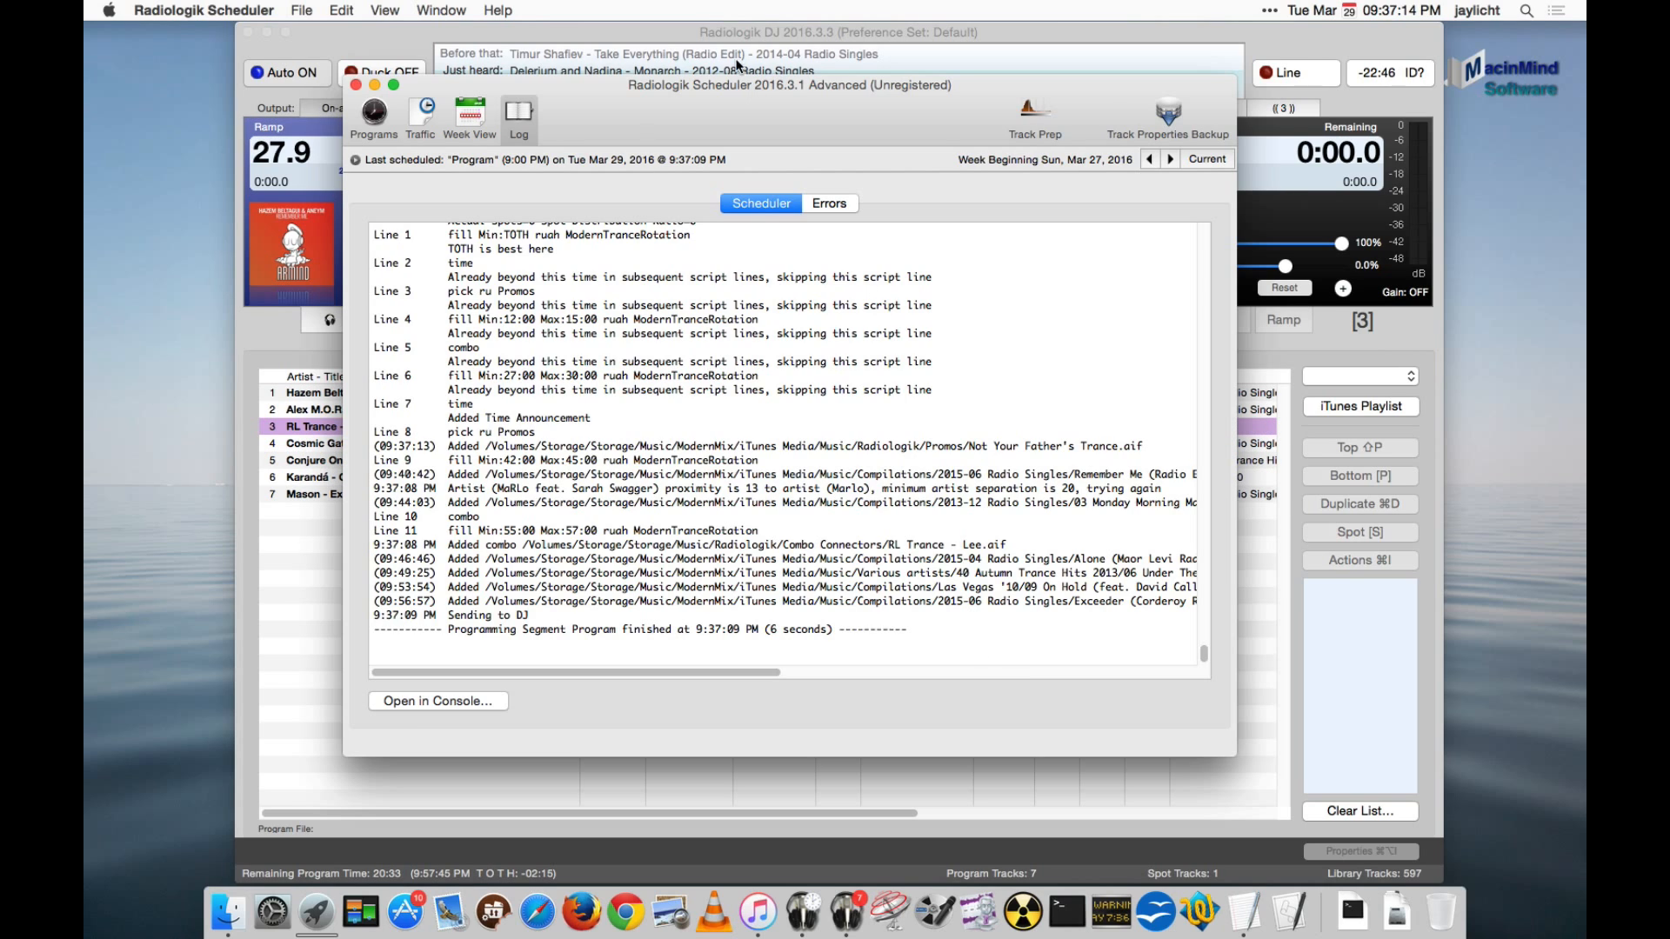
- Switch to Radiologik DJ and turn on ducking for the players
left_click(732, 35)
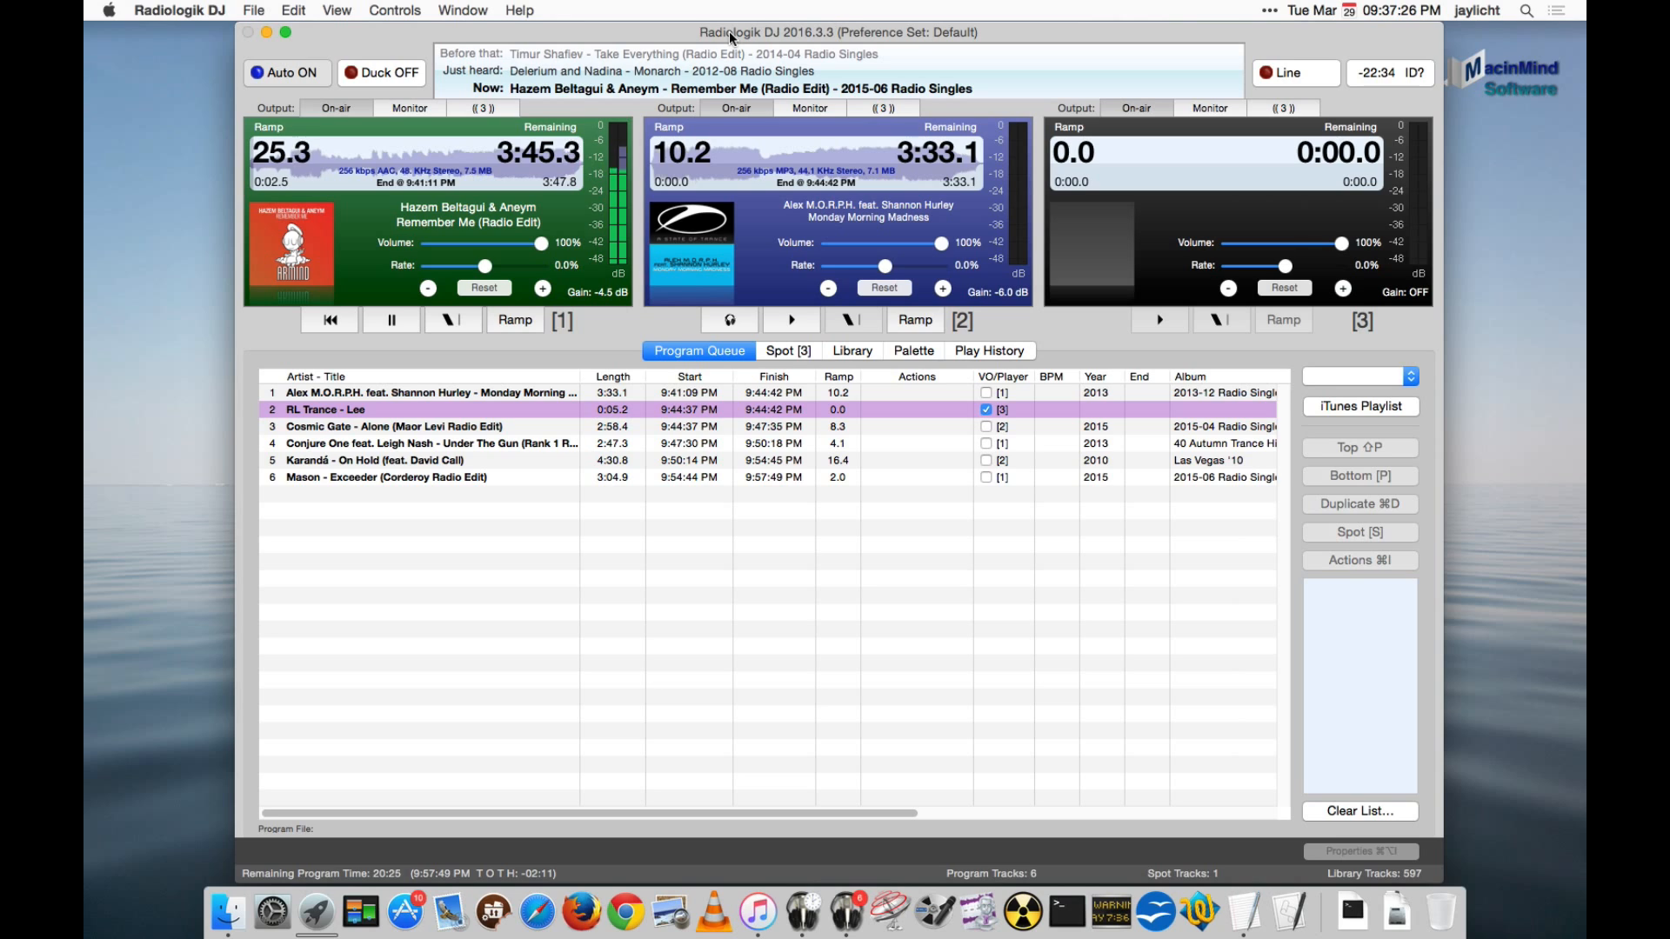
key("d")
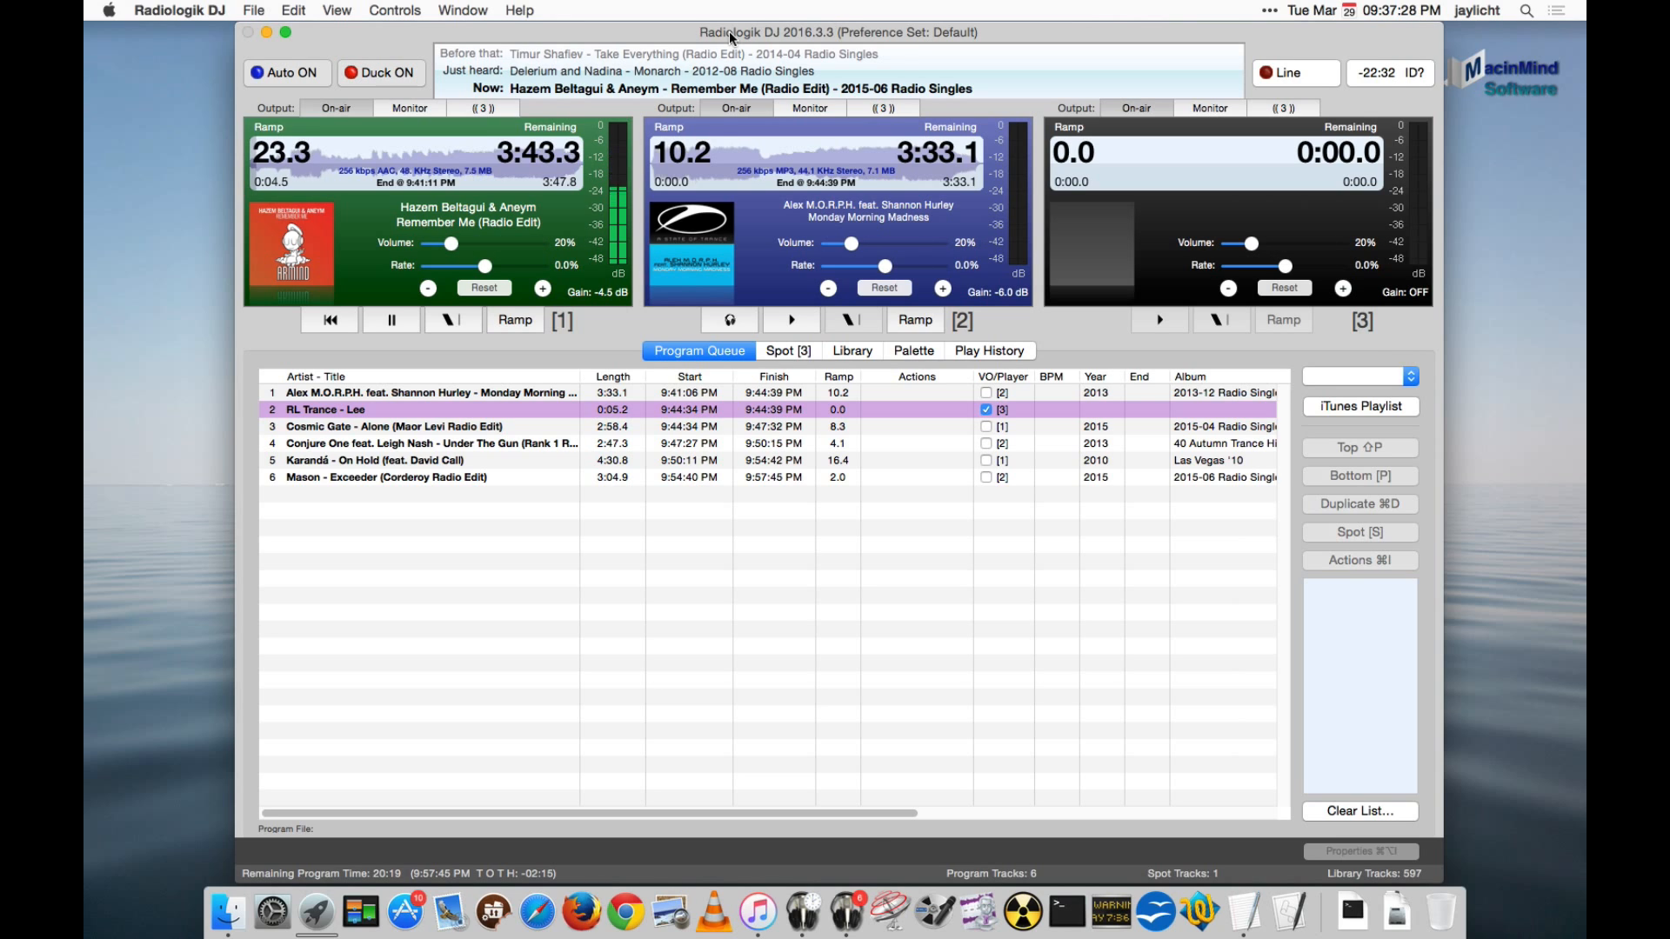
- Look over the build log and program properties in Radiologik Scheduler and the program queue in Radiologik DJ, ending back in Scheduler
left_click(802, 910)
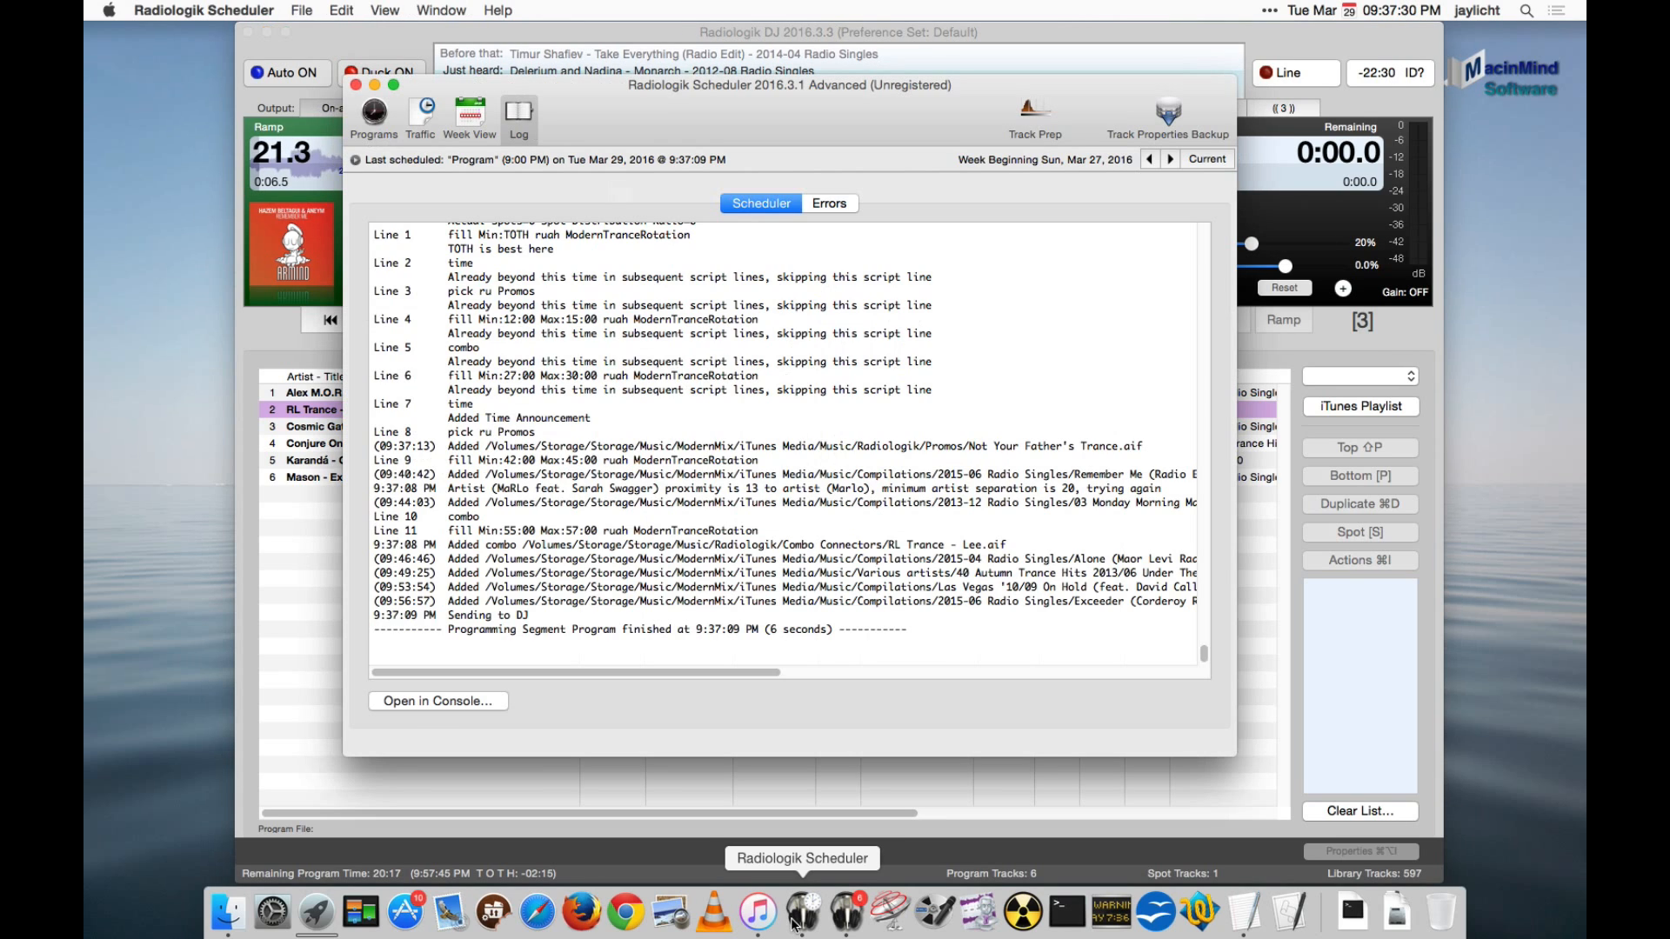
scroll(931, 470, "up", 5)
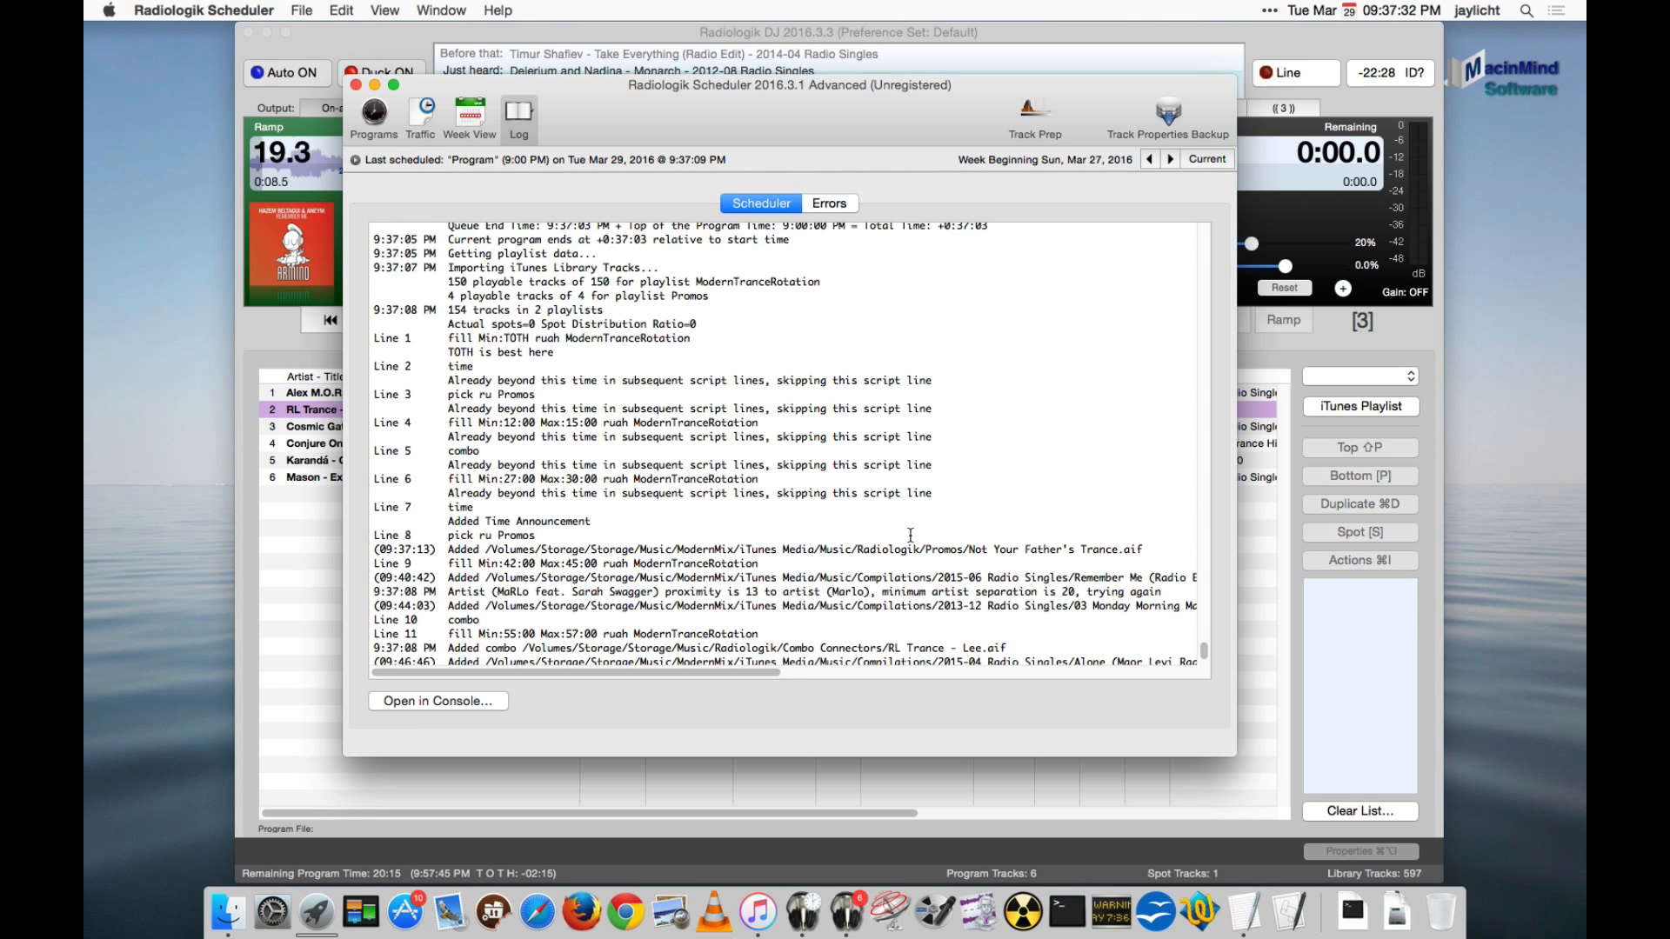
scroll(911, 528, "up", 1)
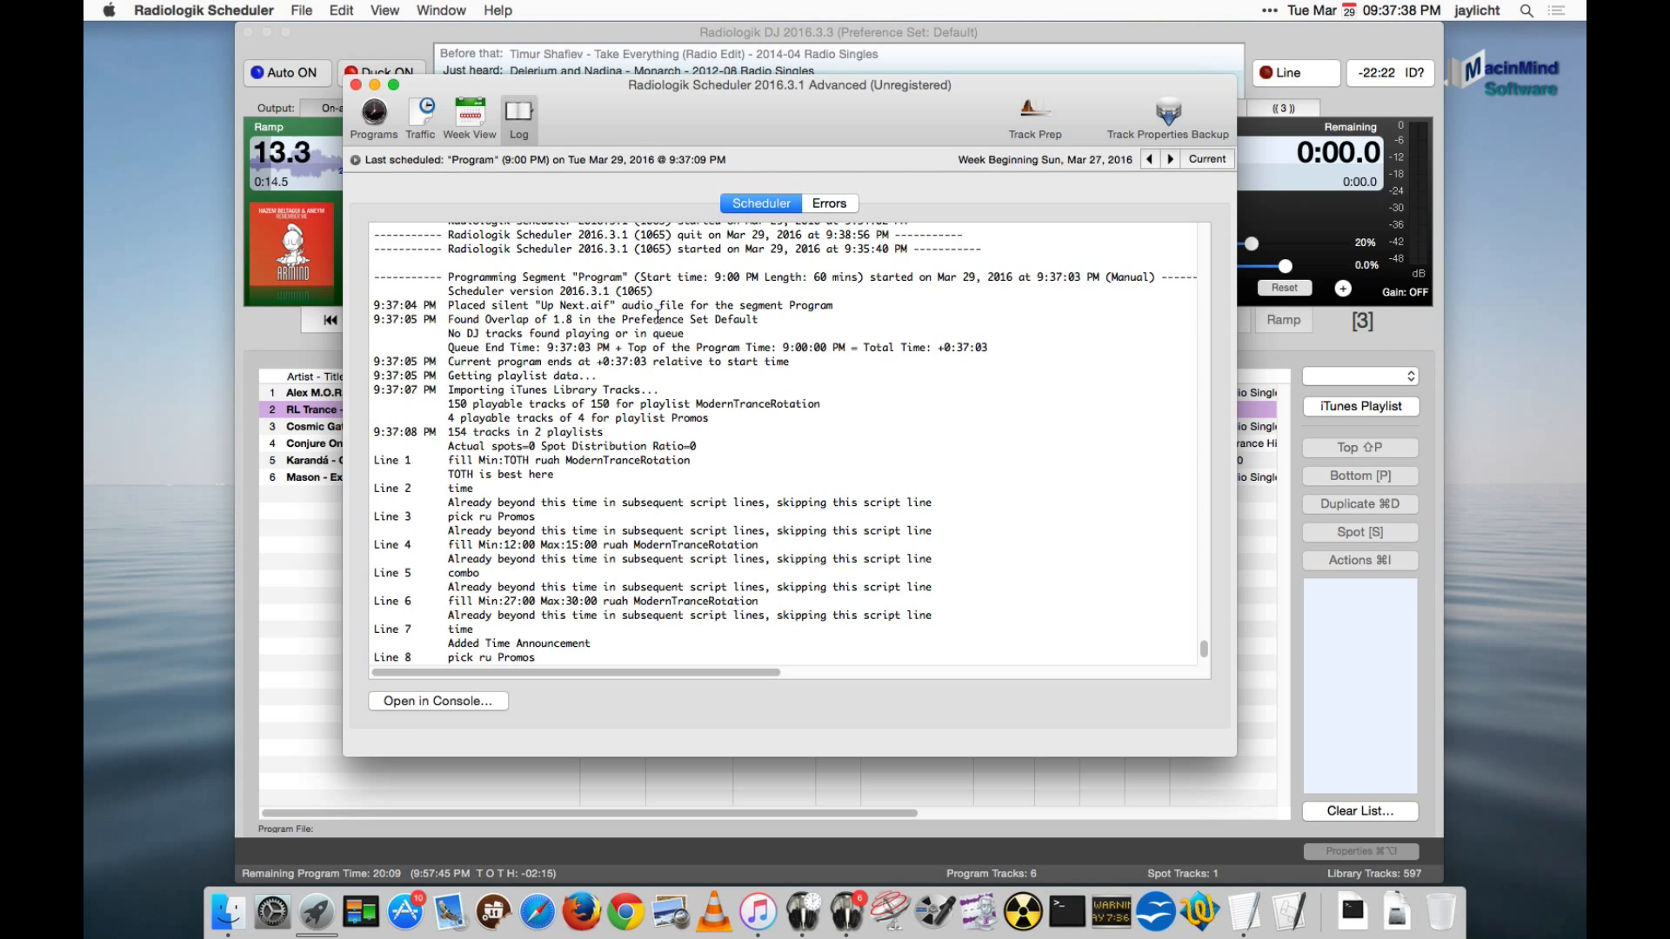
left_click(370, 116)
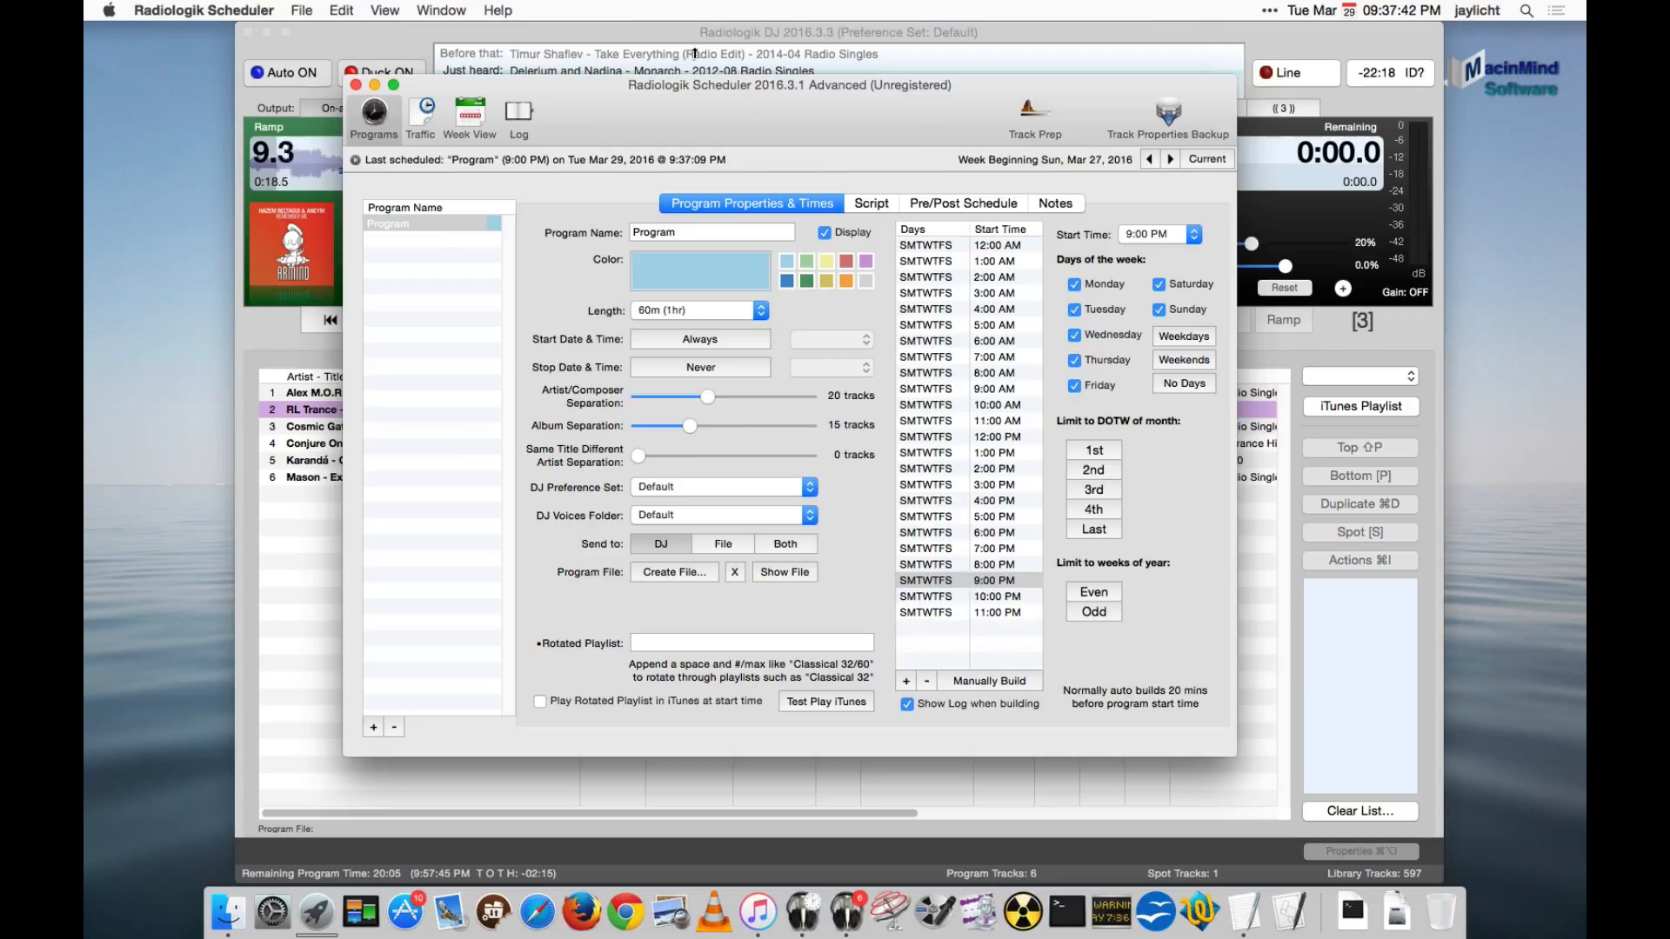
left_click(570, 29)
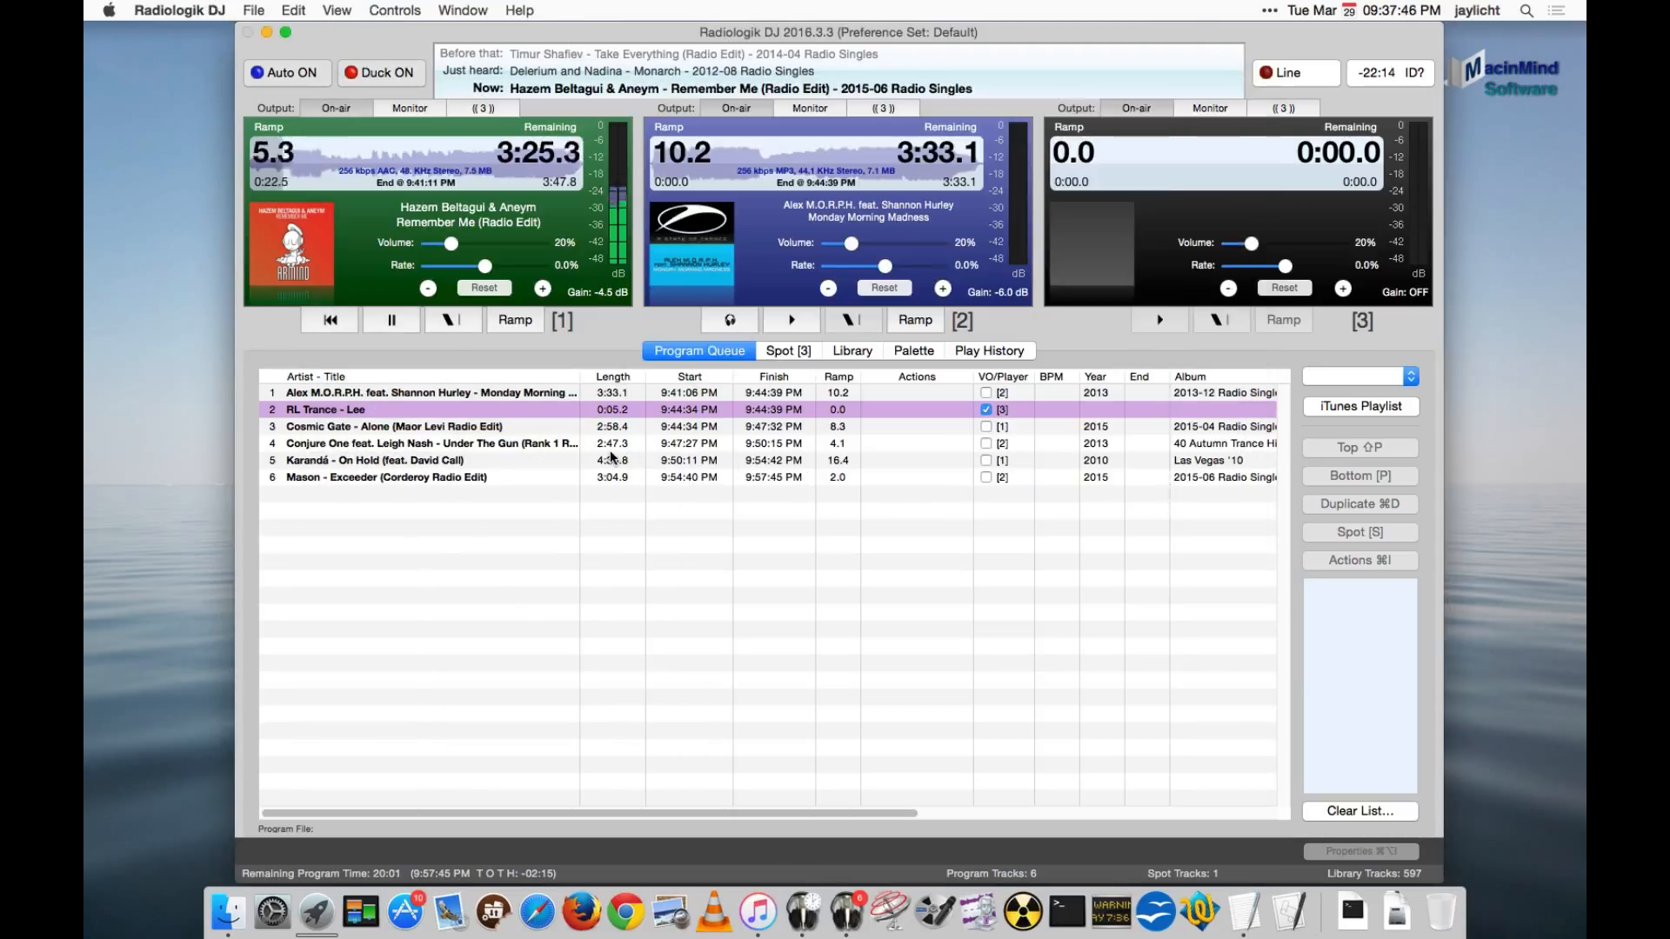
left_click(802, 909)
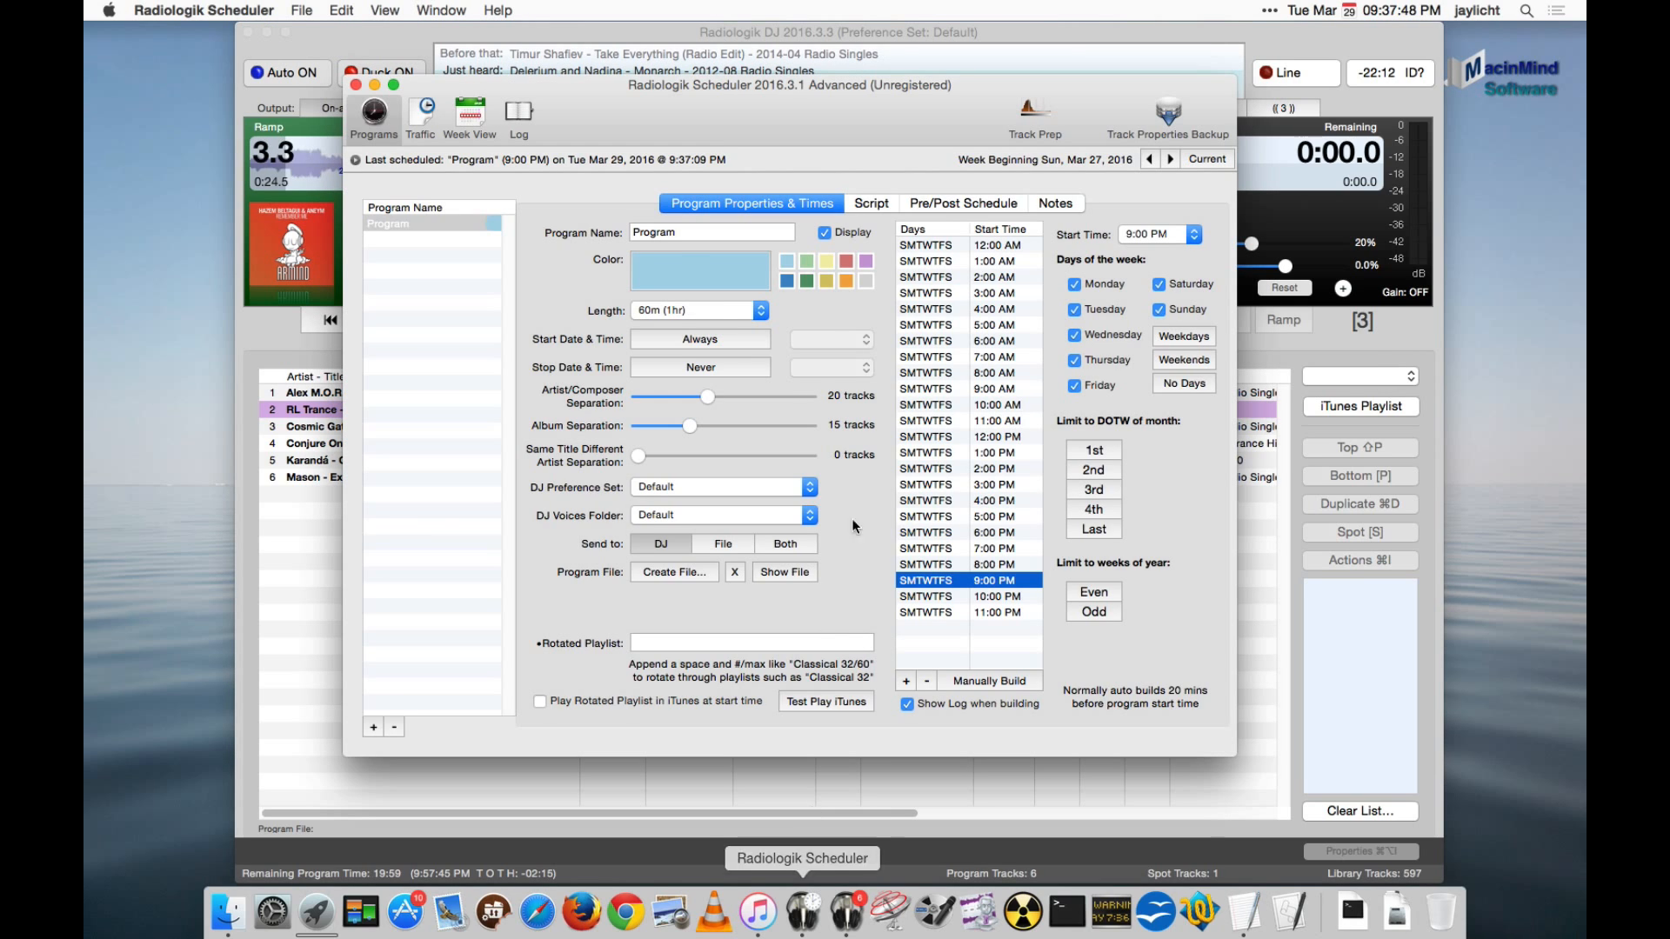
- Examine the opening log entries of the 9:00 PM build: the manual flag, DJ queue check, queue end time and total time
left_click(519, 120)
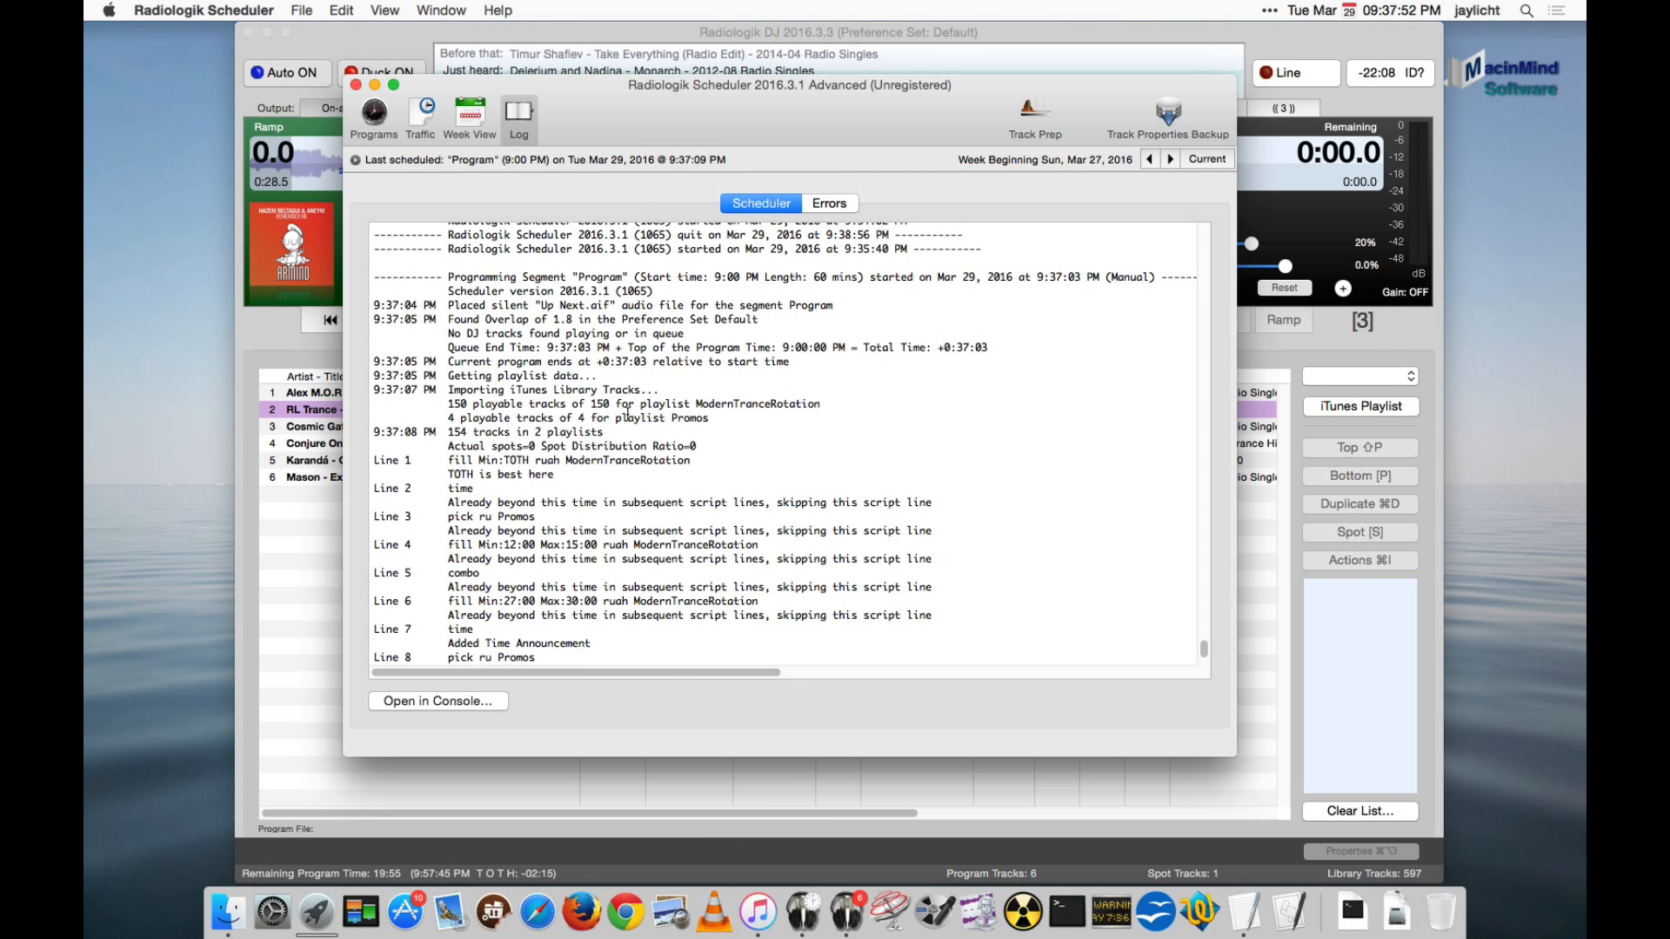
scroll(628, 415, "down", 5)
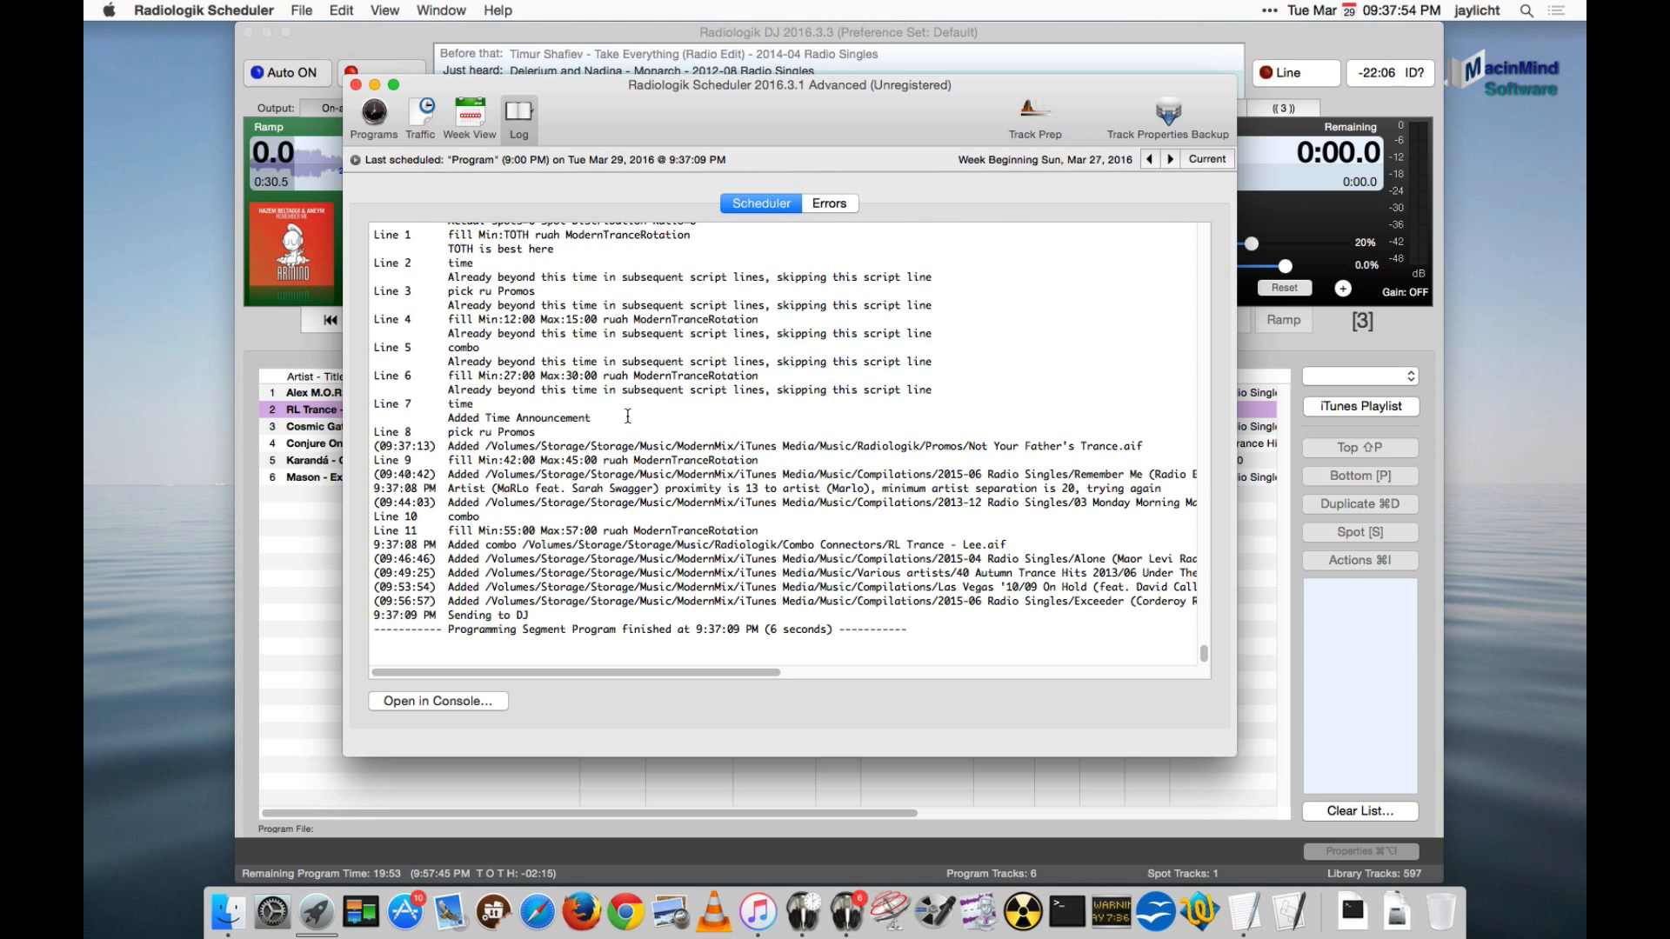
scroll(628, 417, "up", 10)
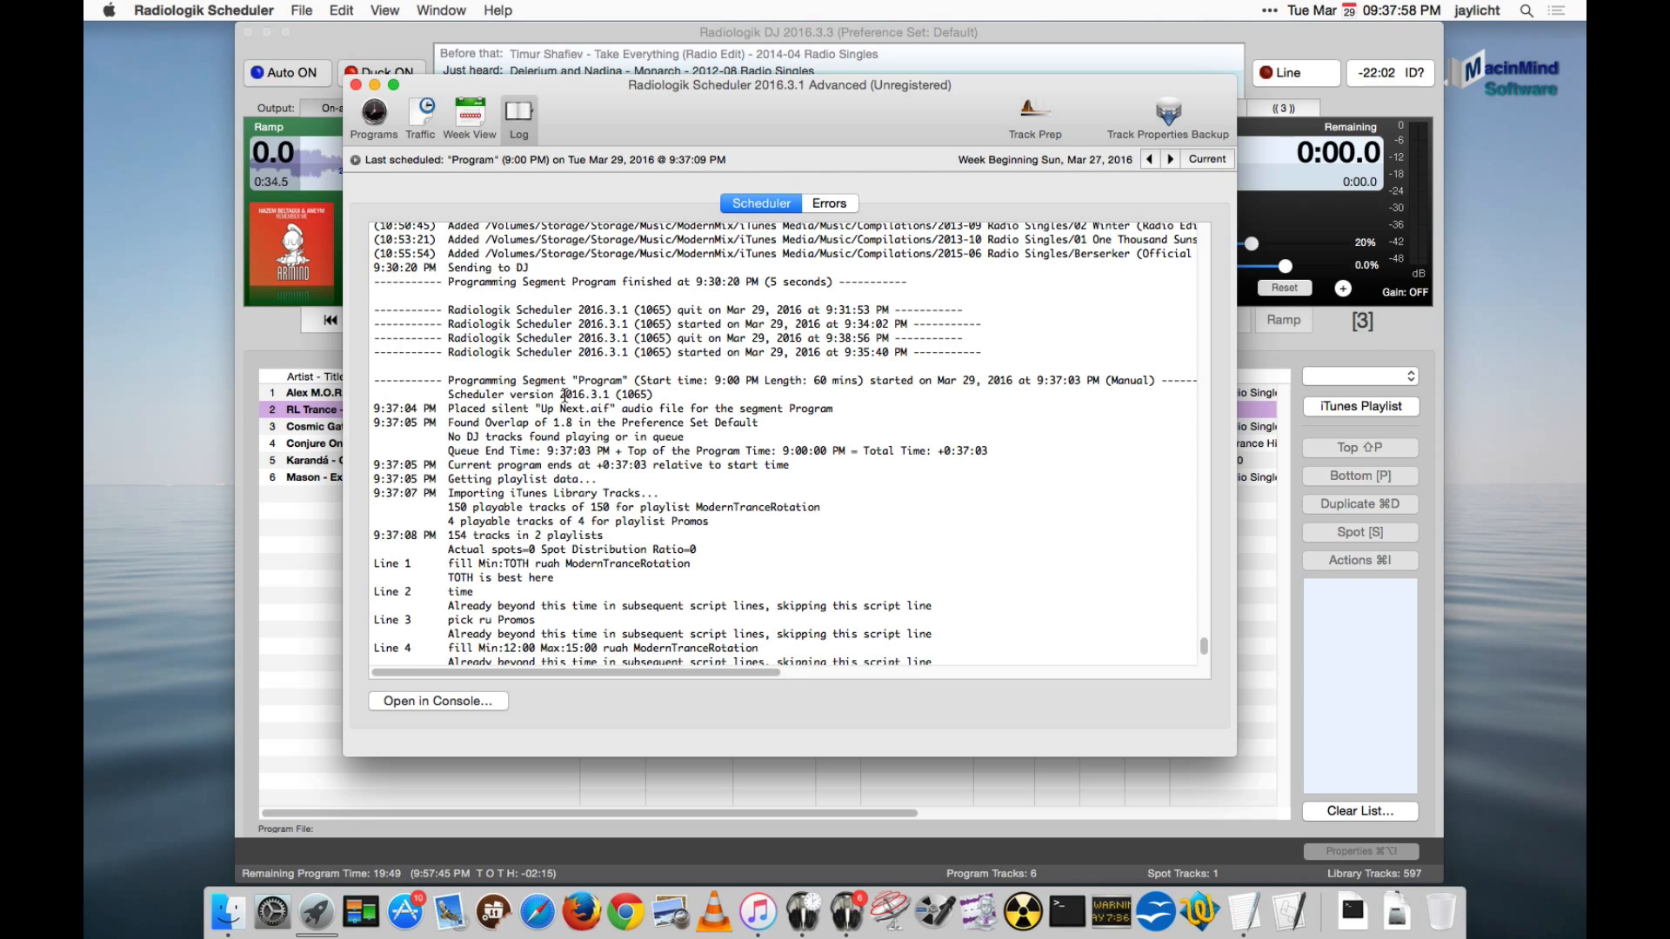
scroll(609, 383, "down", 3)
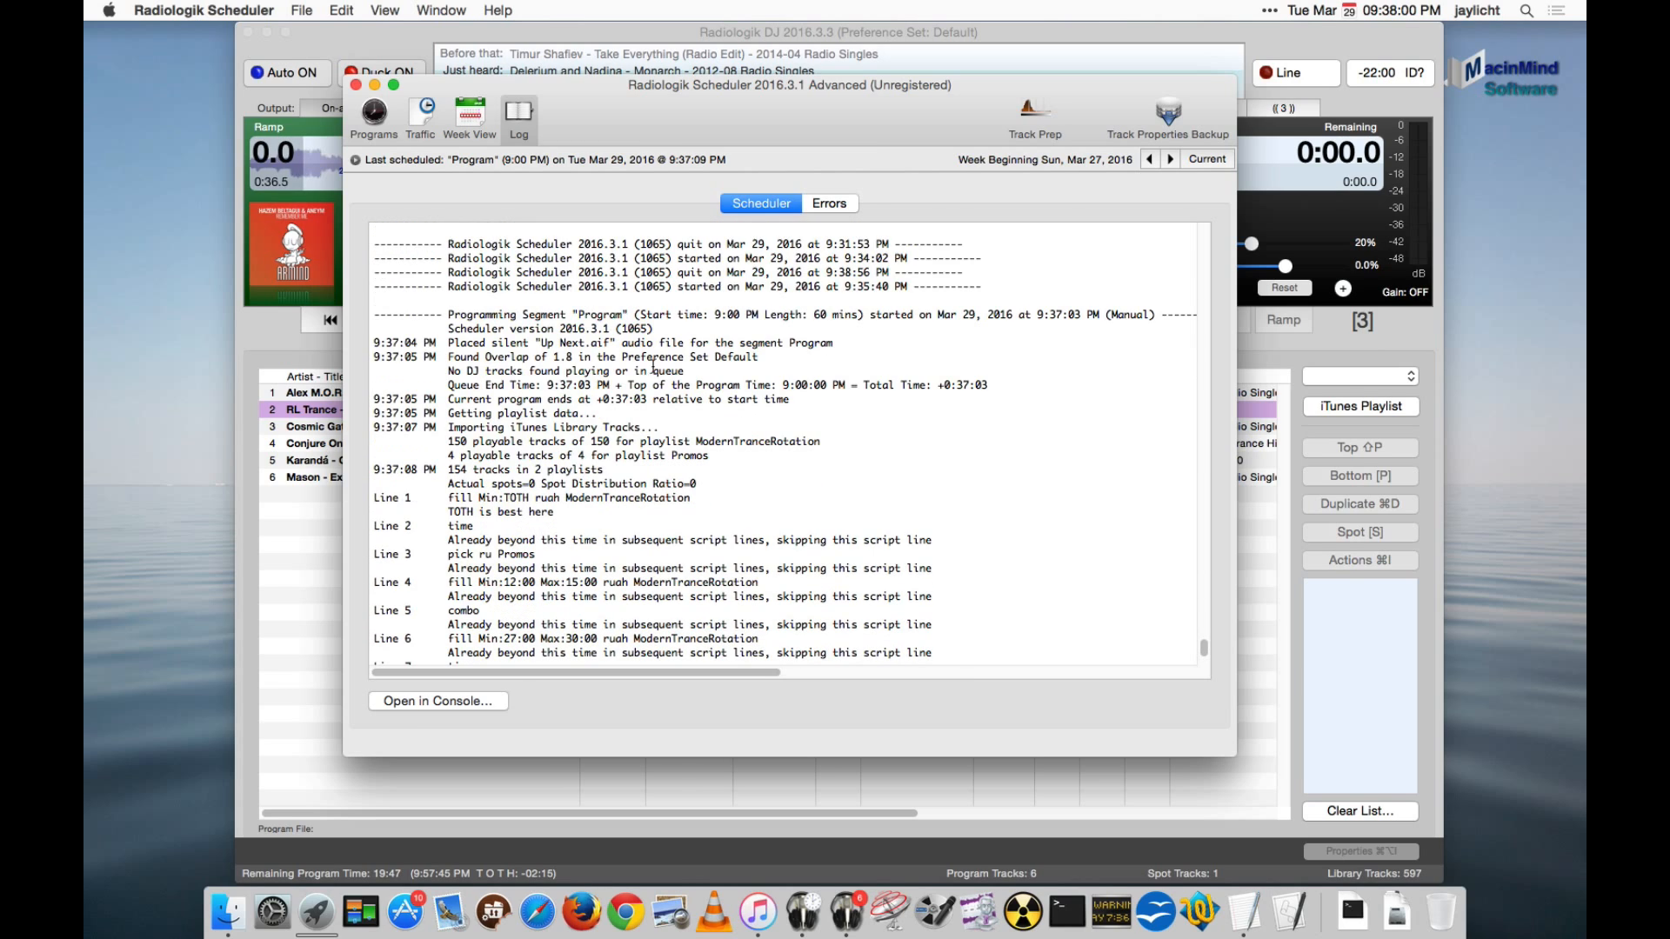
double_click(1129, 315)
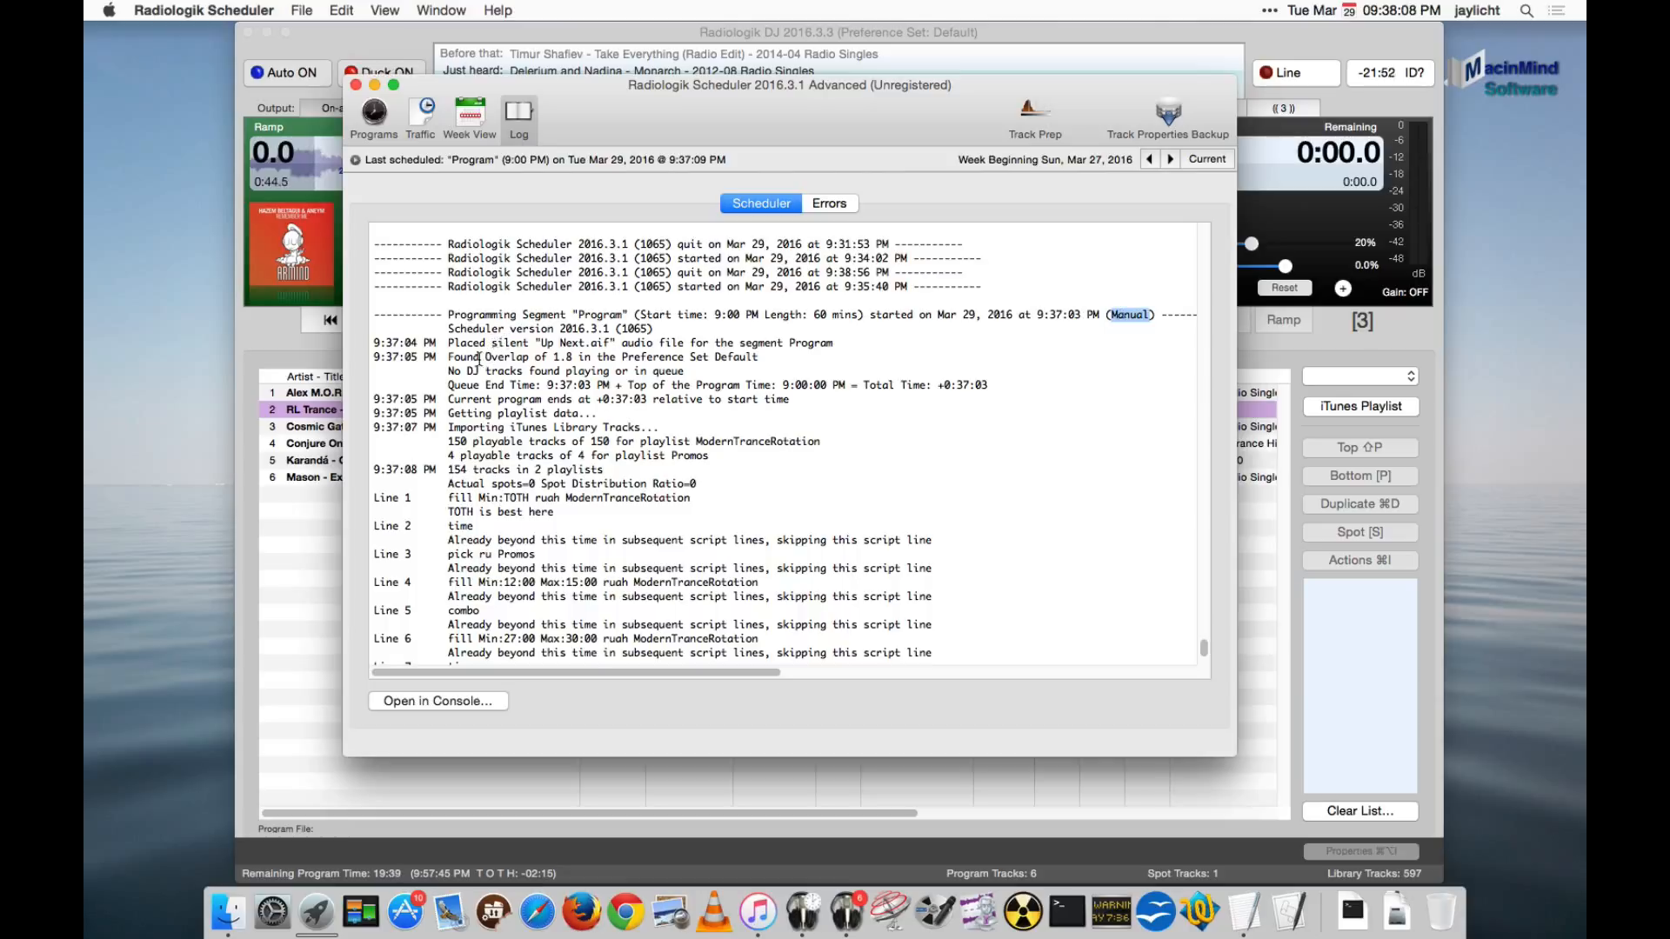
left_click_drag(447, 371, 690, 369)
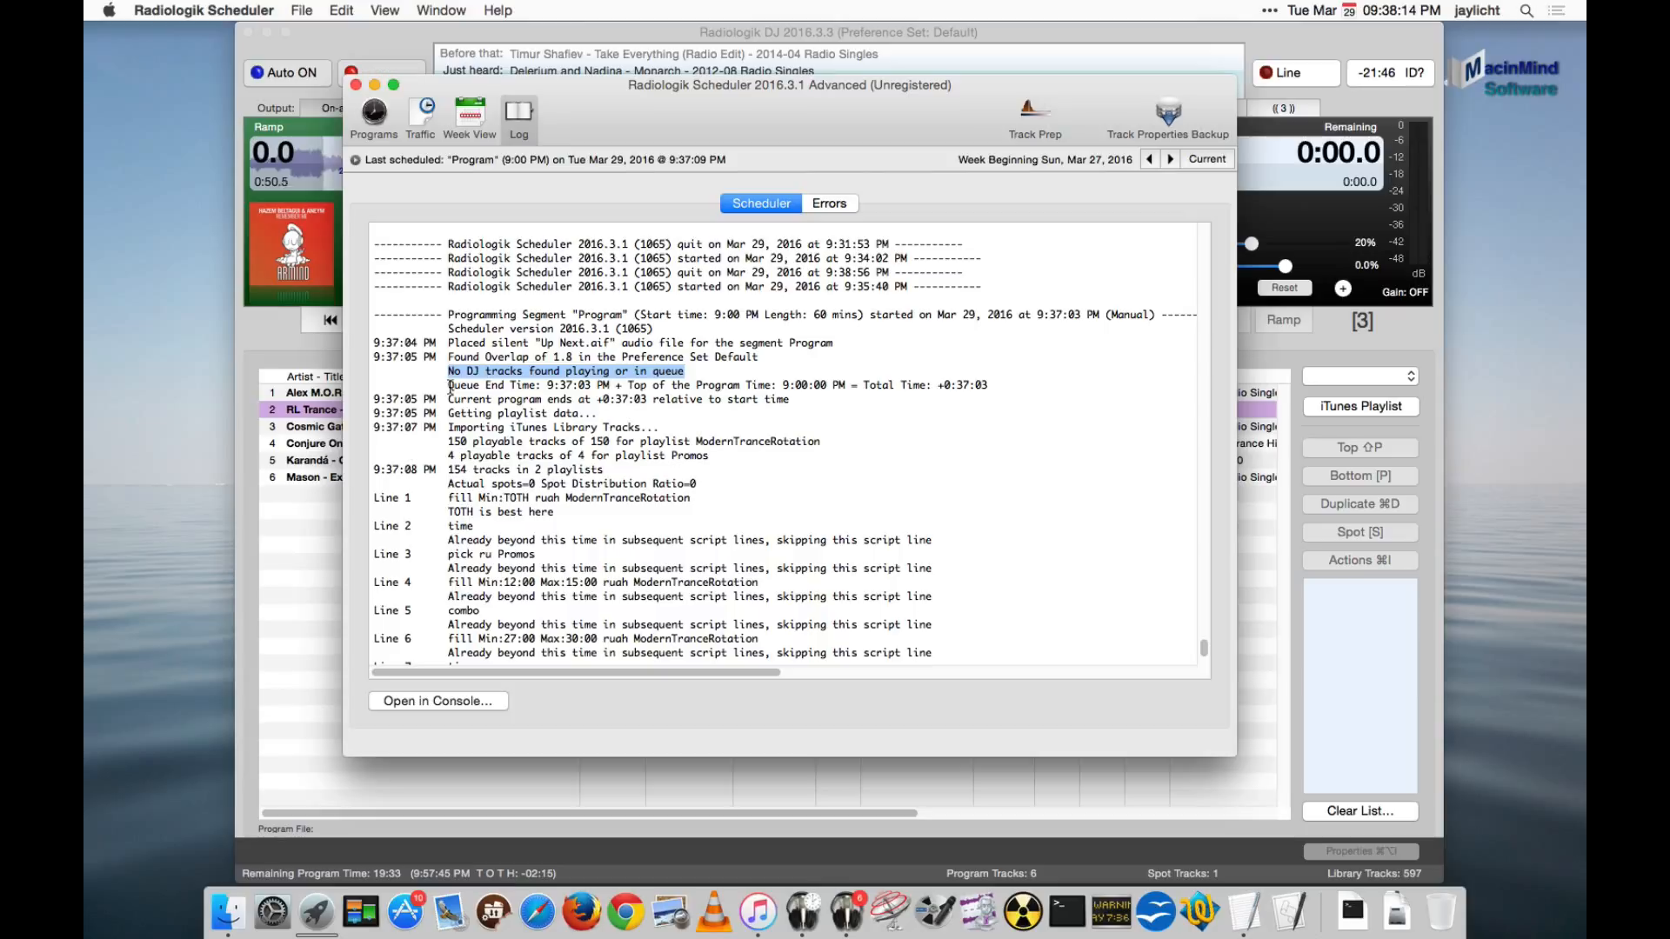
left_click_drag(447, 384, 612, 380)
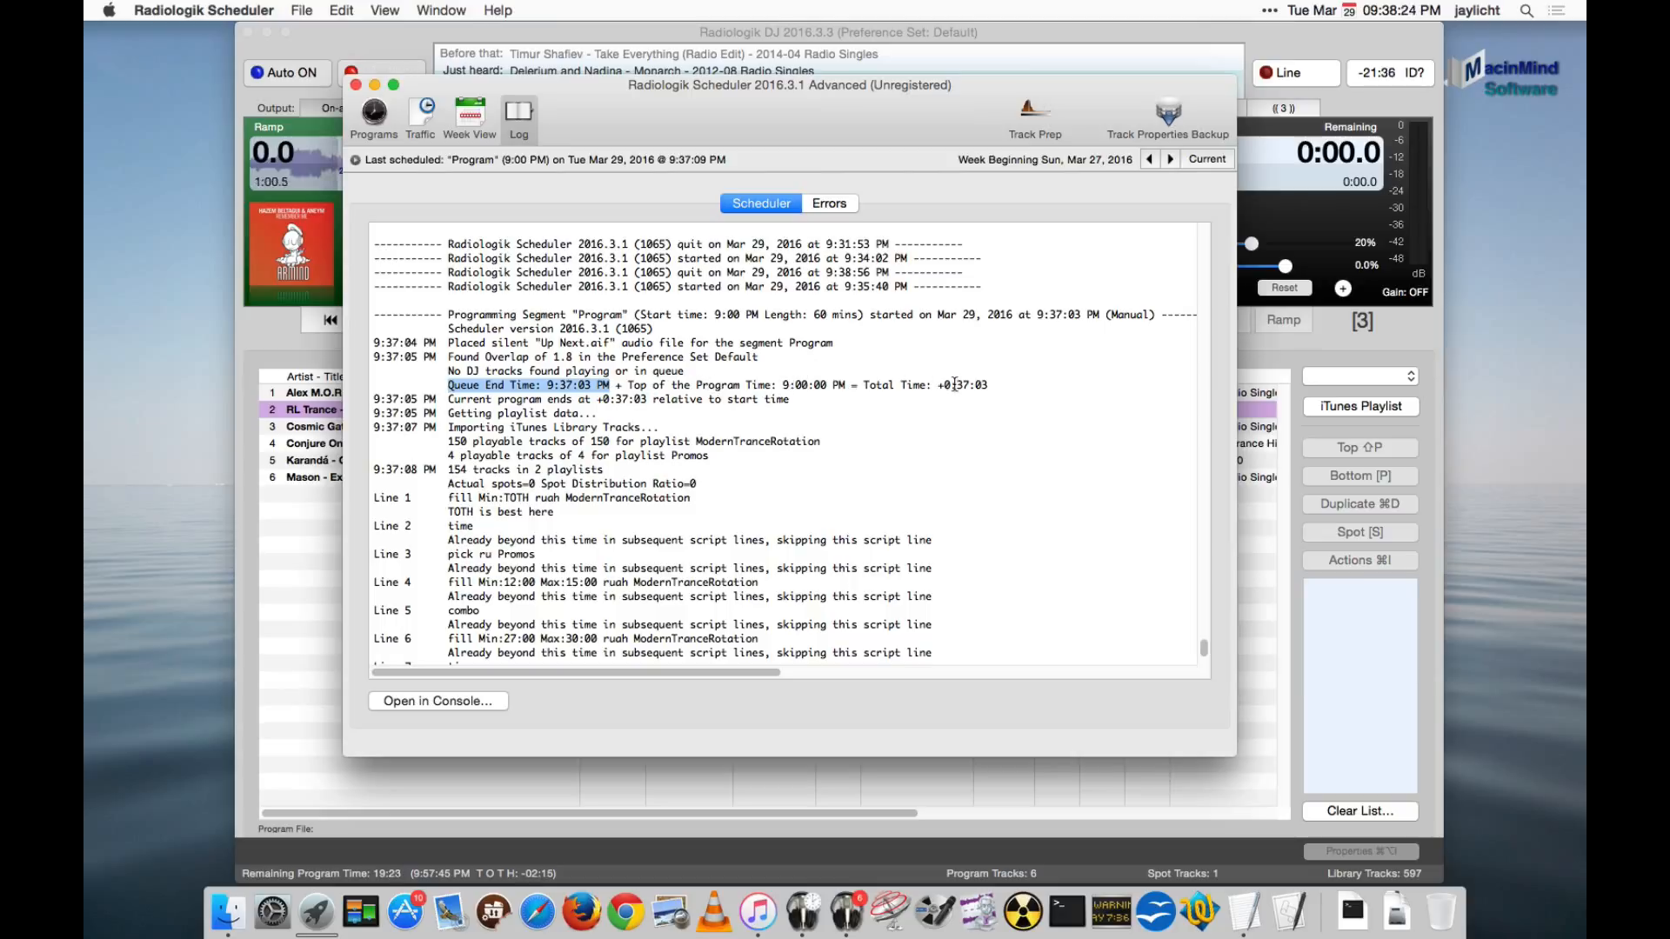
left_click_drag(957, 384, 991, 384)
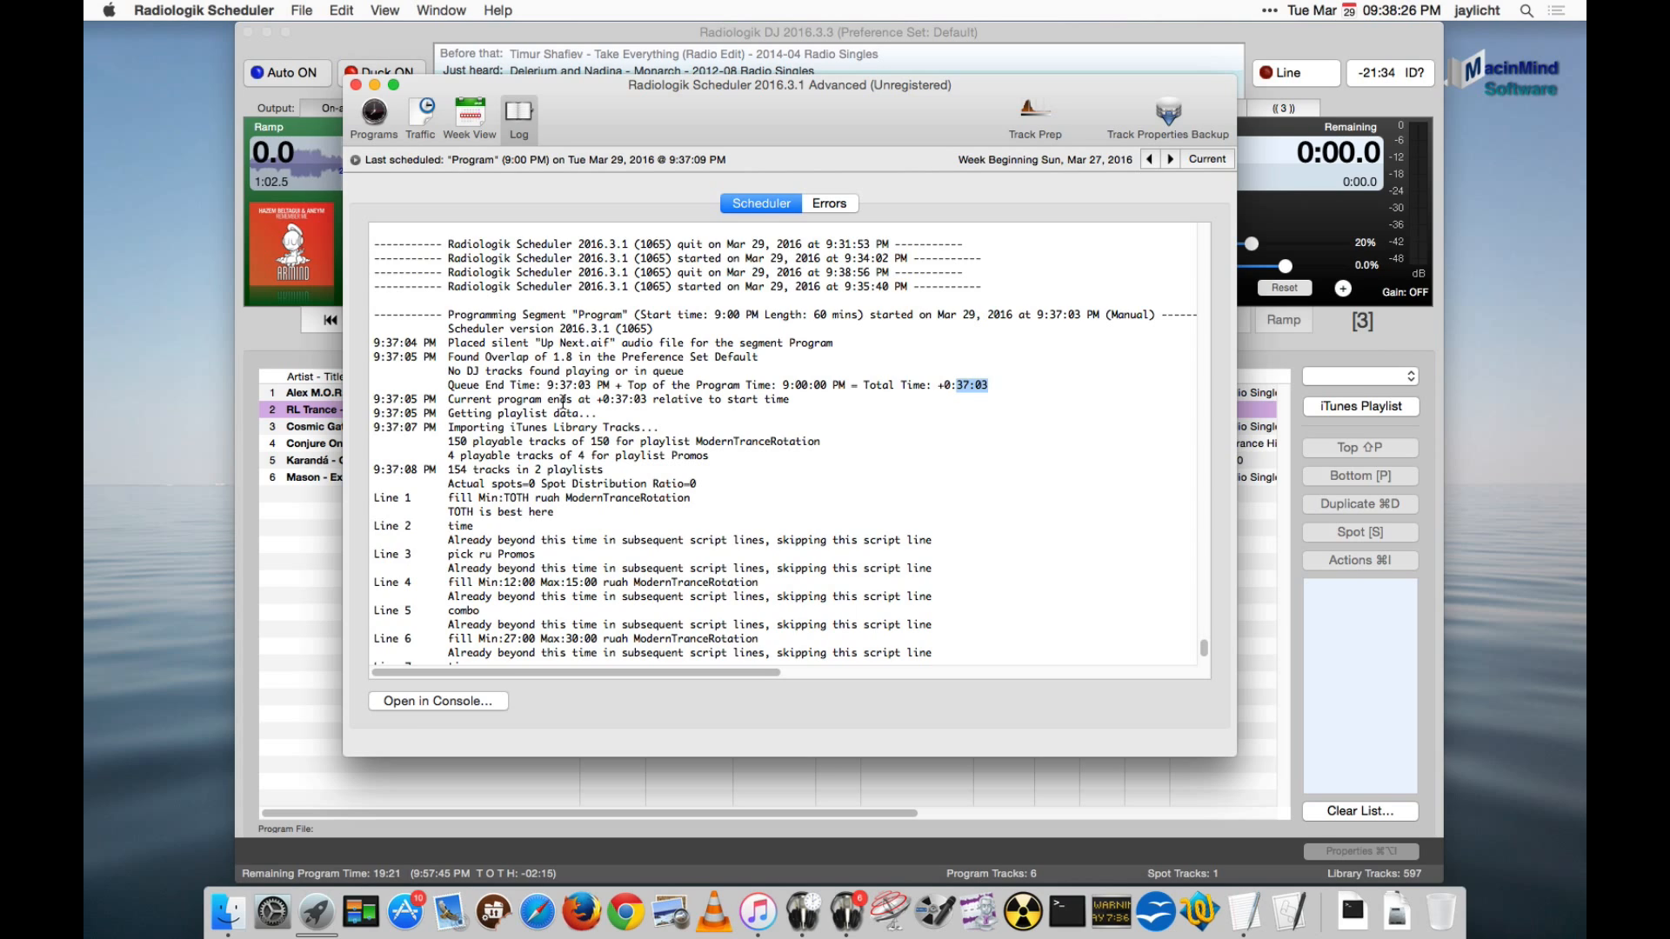
- Examine the log's iTunes import entries for the ModernTranceRotation and Promos playlists
scroll(561, 403, "down", 2)
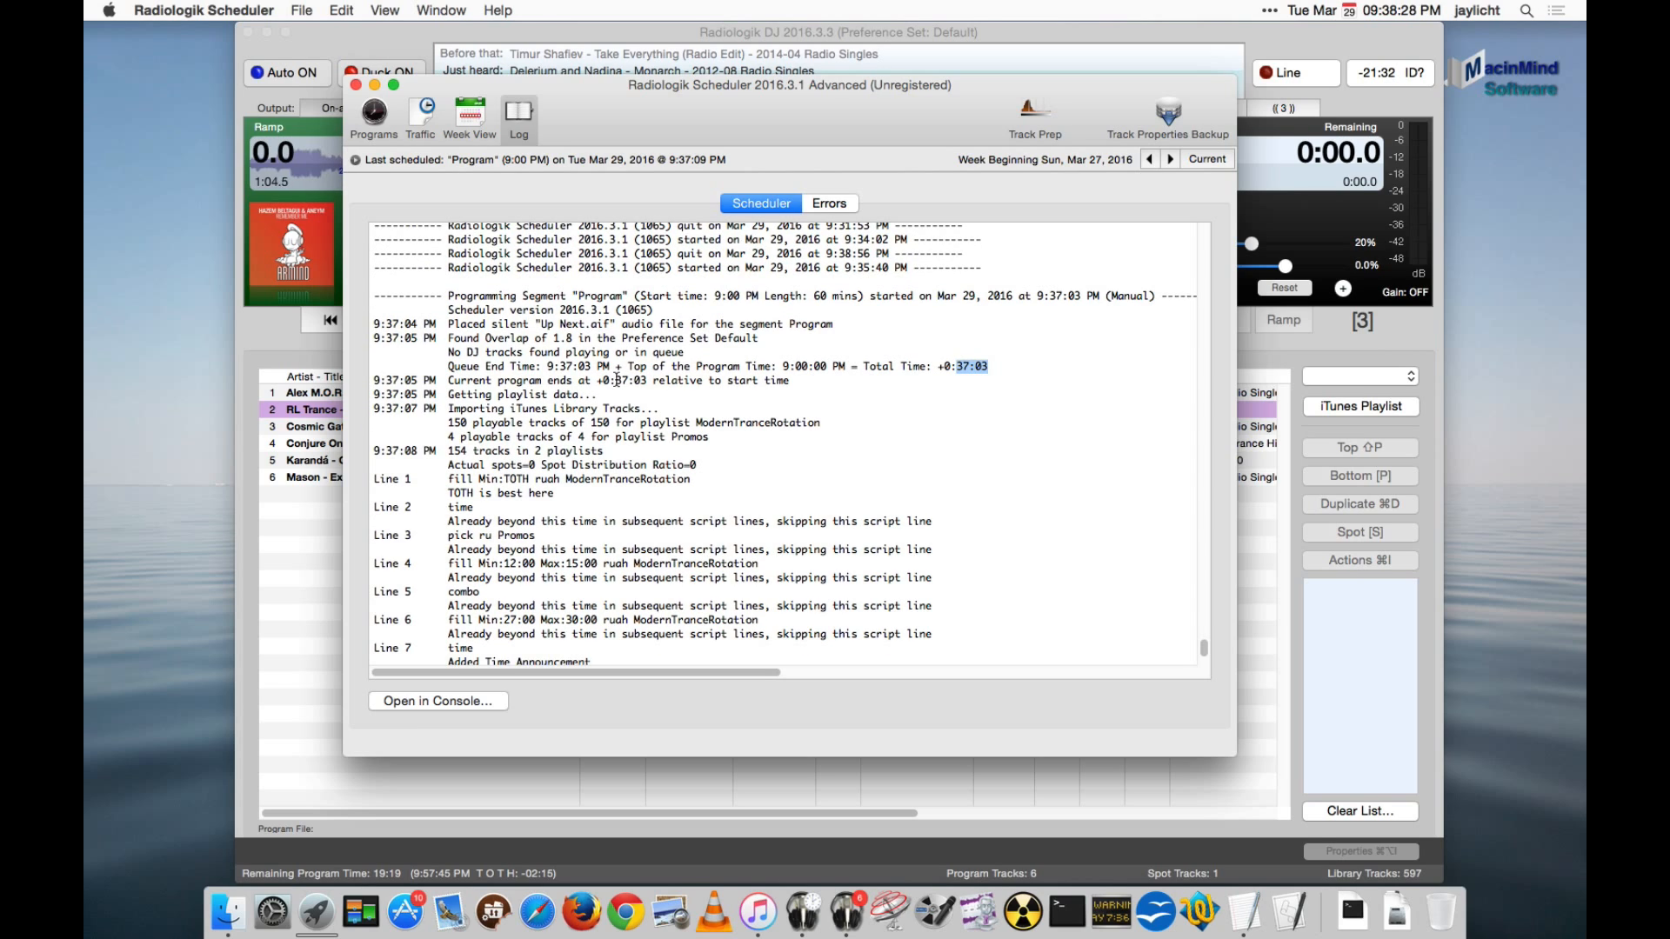
scroll(557, 396, "down", 4)
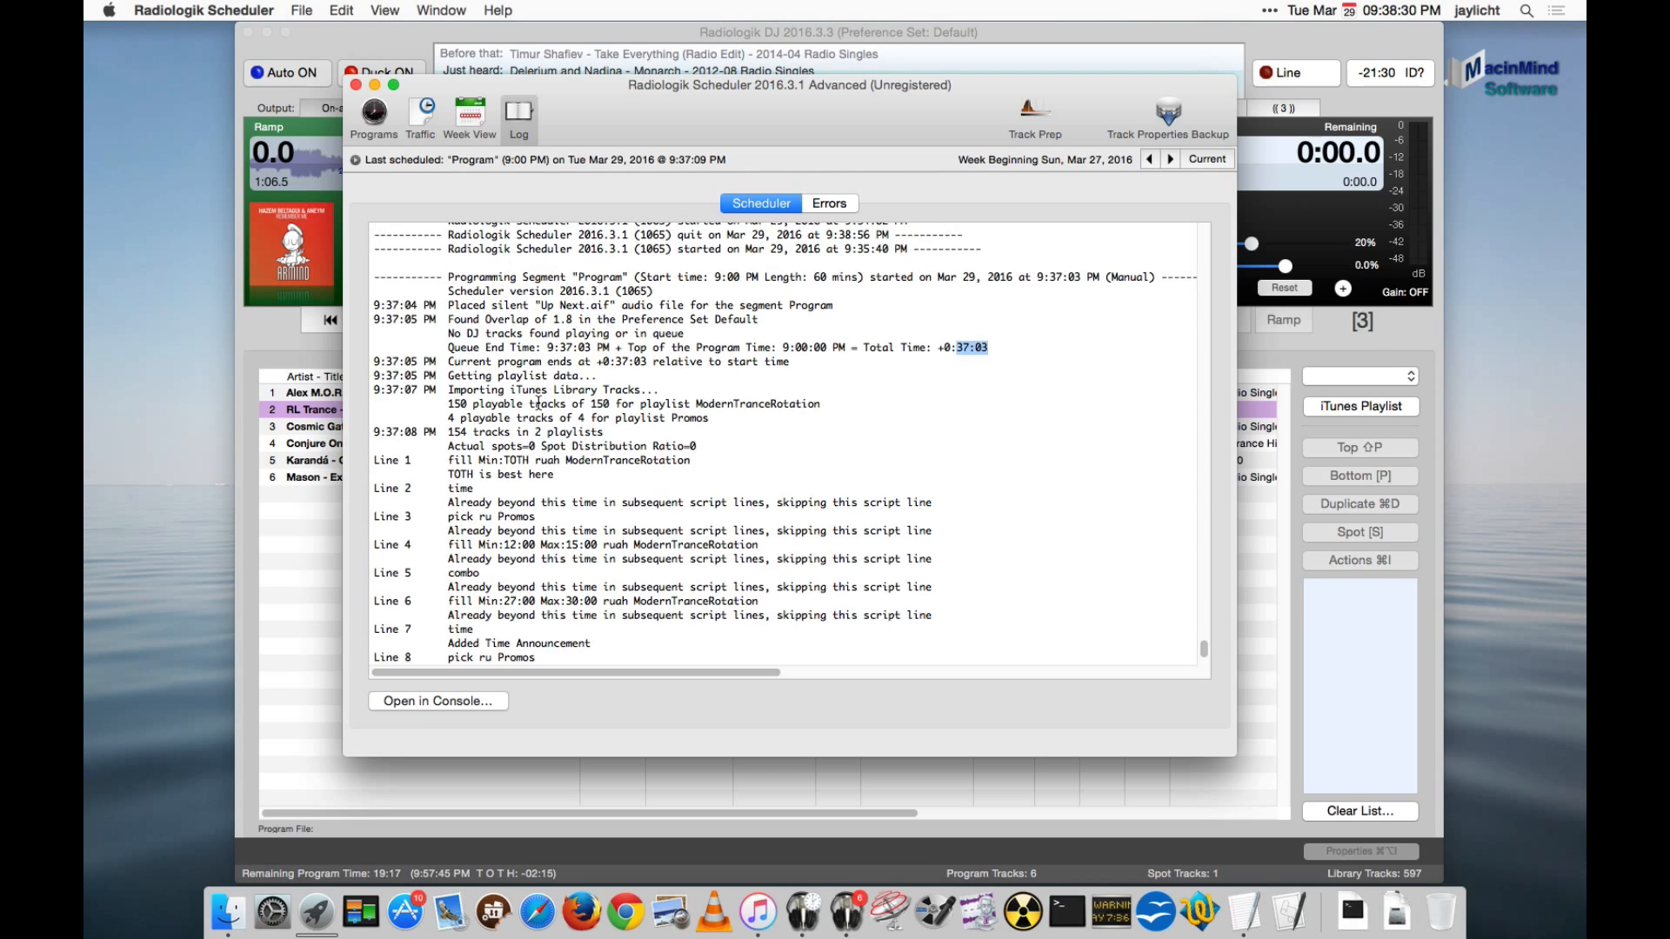
scroll(538, 402, "down", 2)
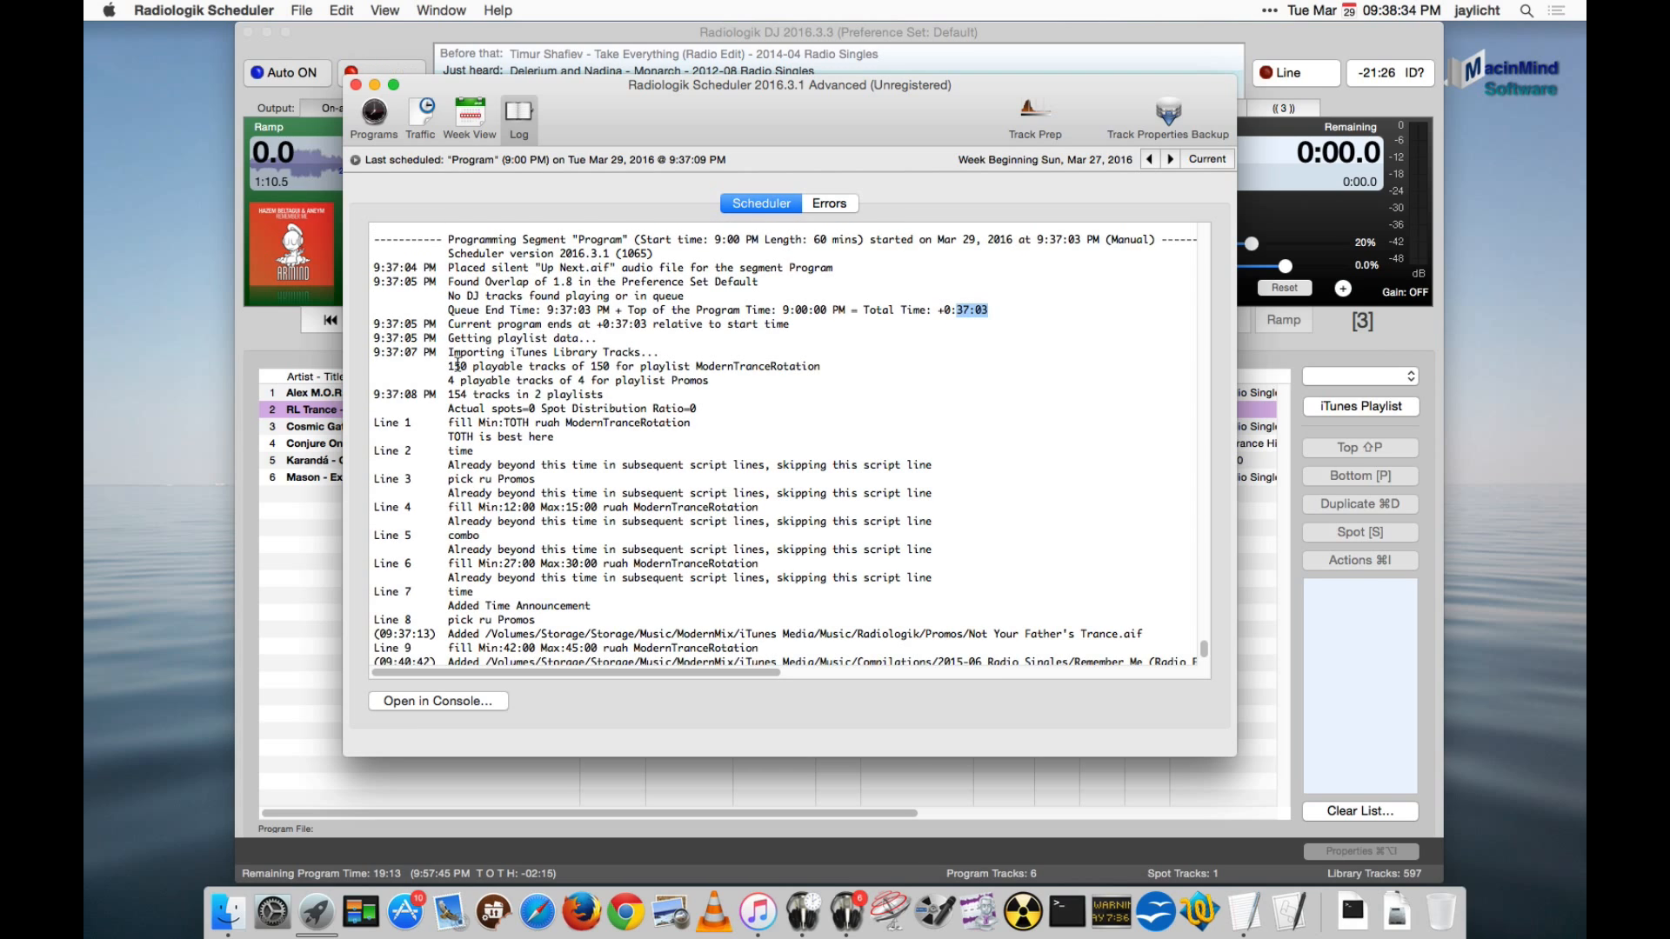
double_click(768, 365)
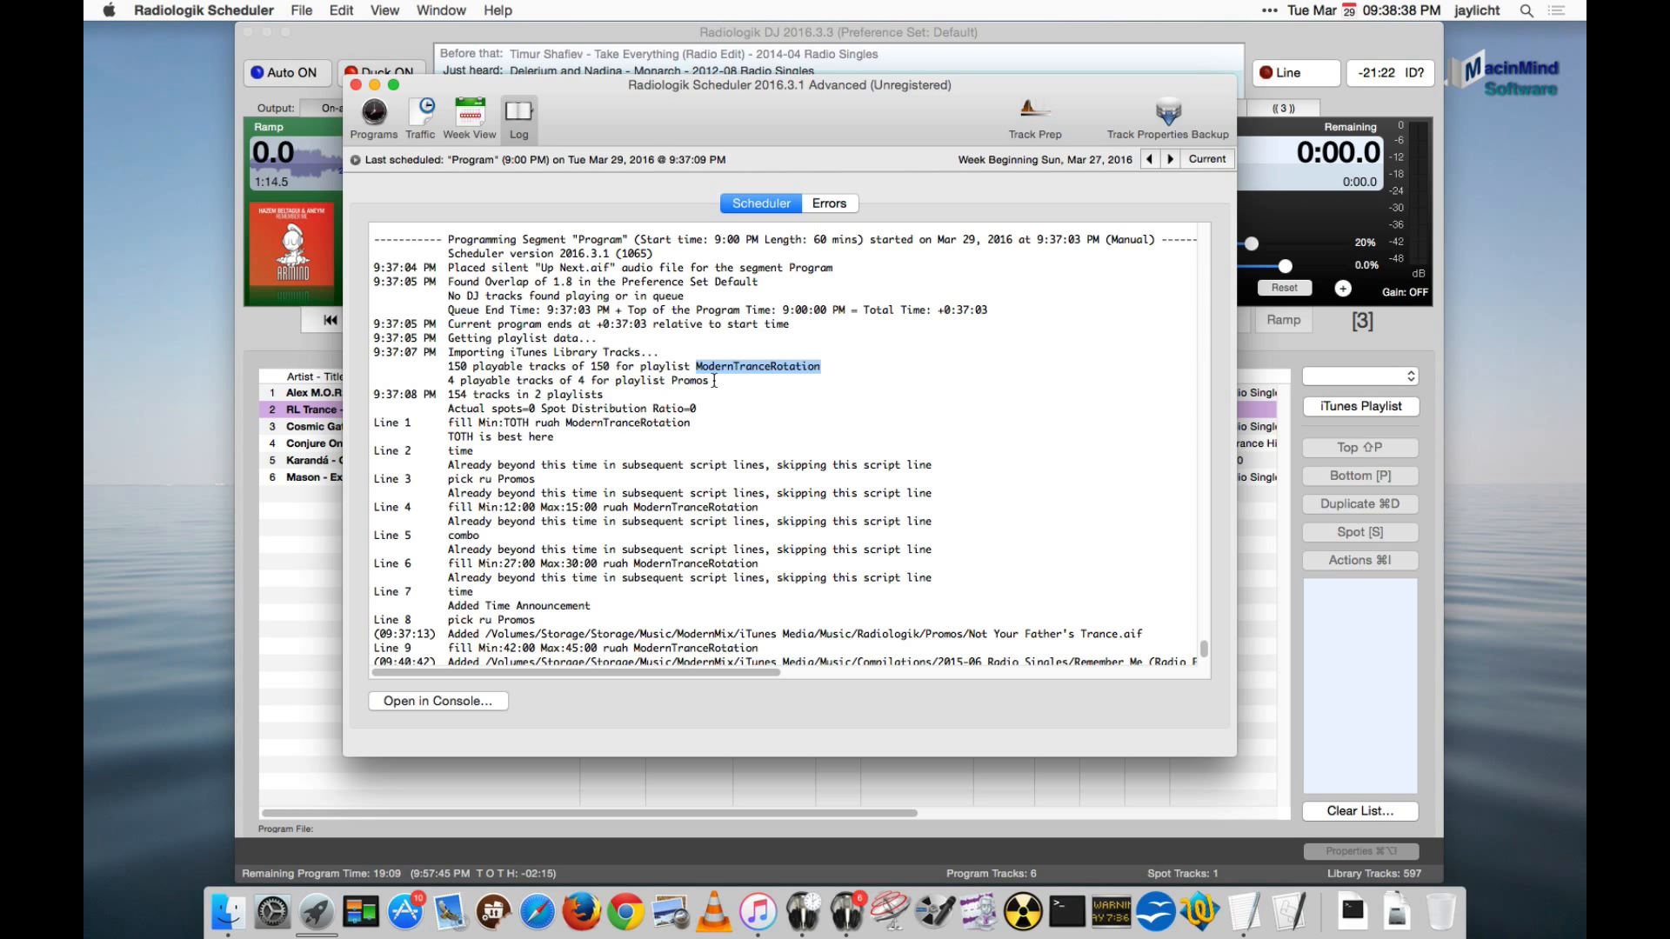
double_click(691, 380)
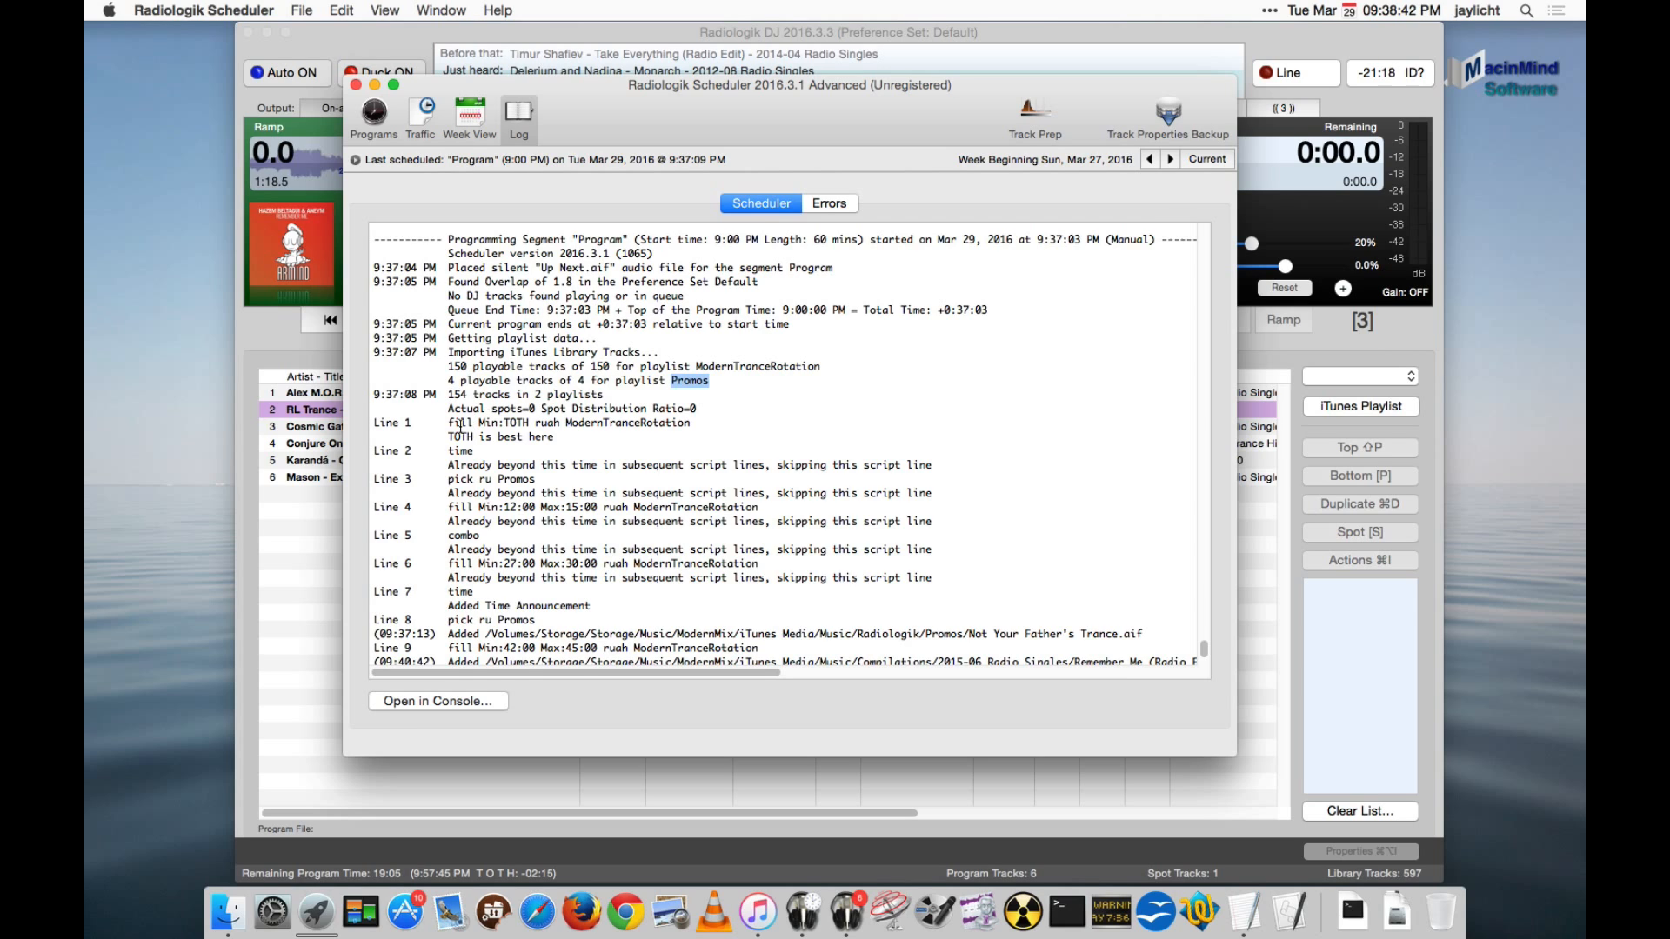
- Examine how the log handles script lines 1 to 6, highlighting the line 2 message and the maximum time of line 6
scroll(487, 417, "down", 2)
scroll(461, 425, "down", 1)
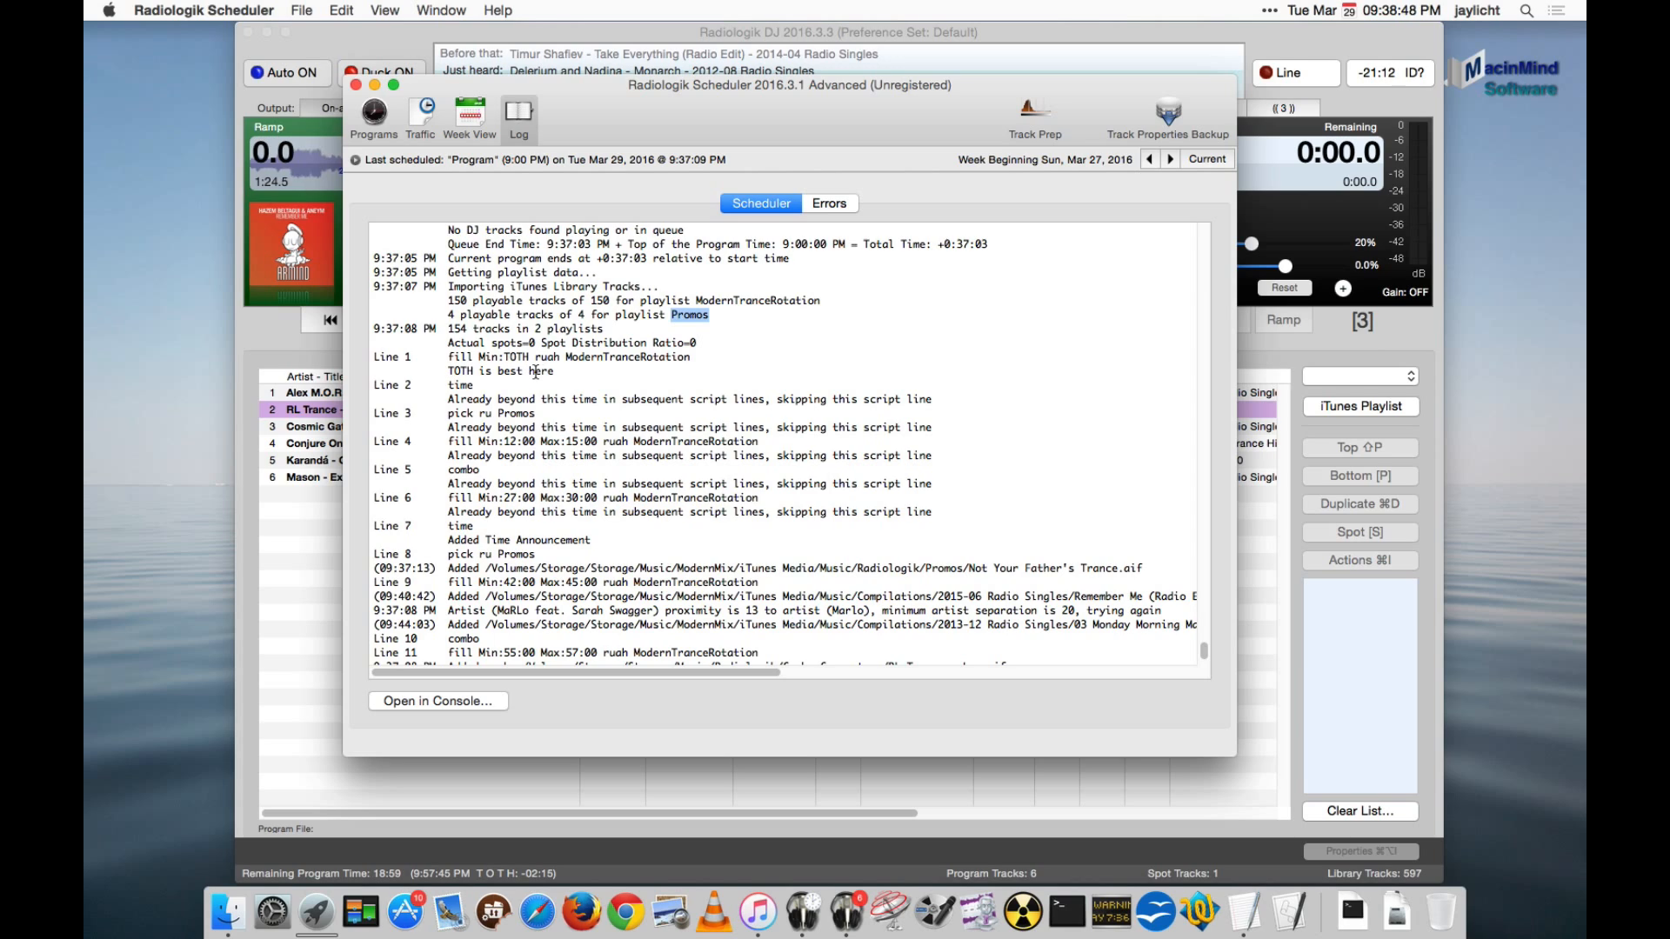
left_click_drag(447, 400, 876, 399)
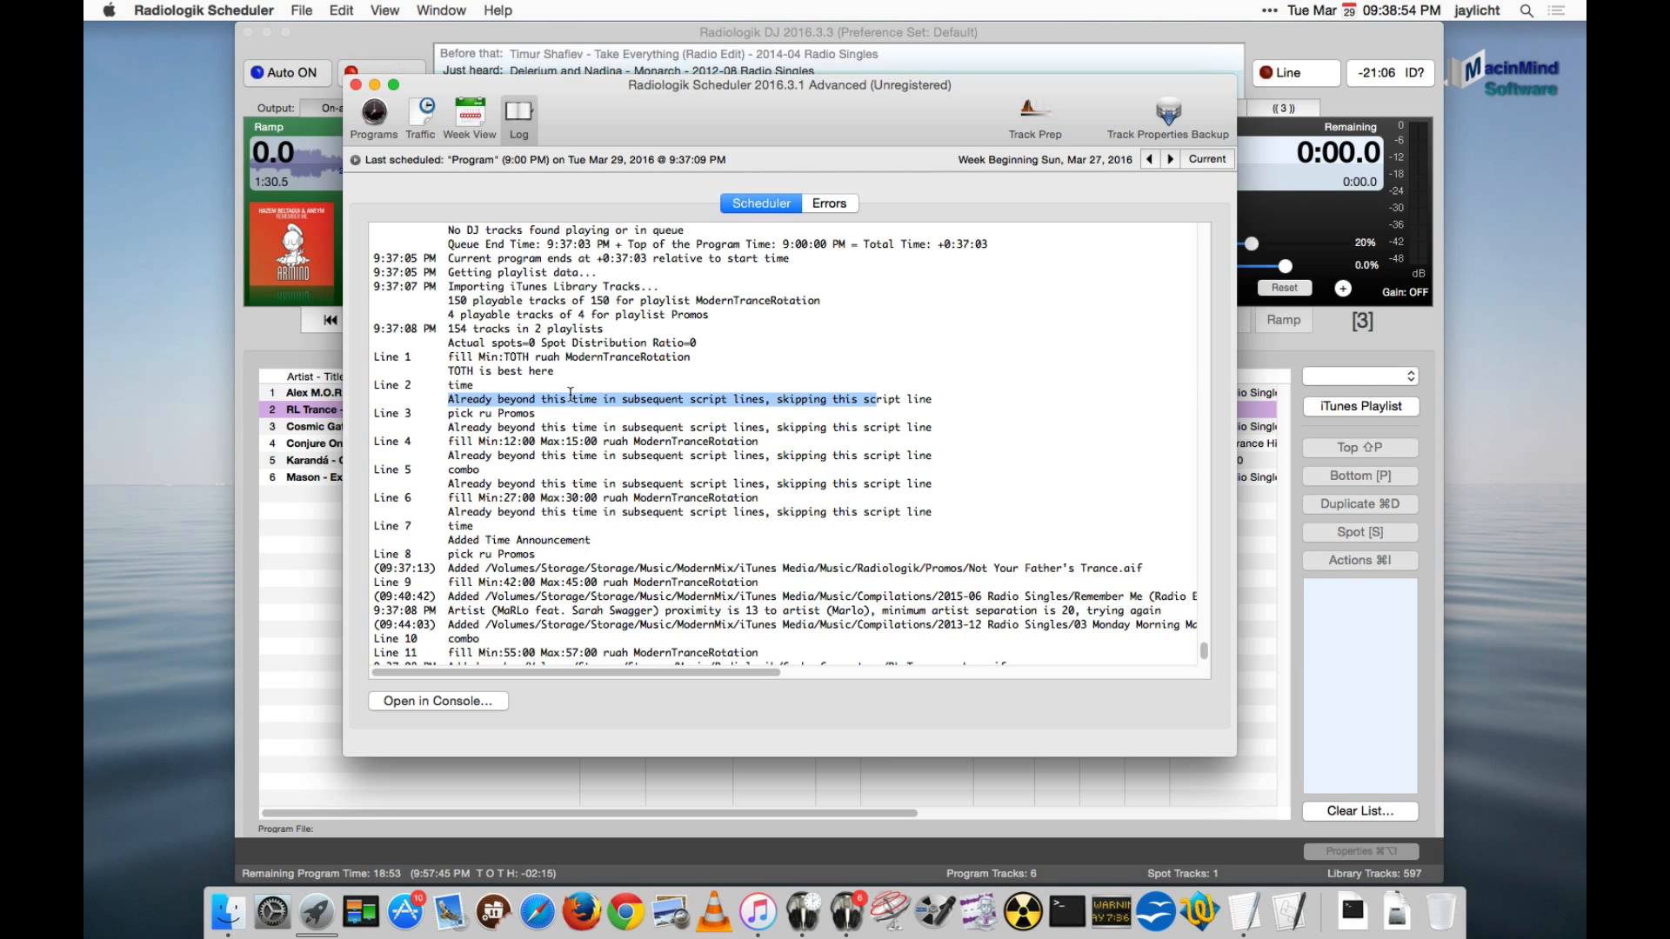
scroll(469, 409, "down", 1)
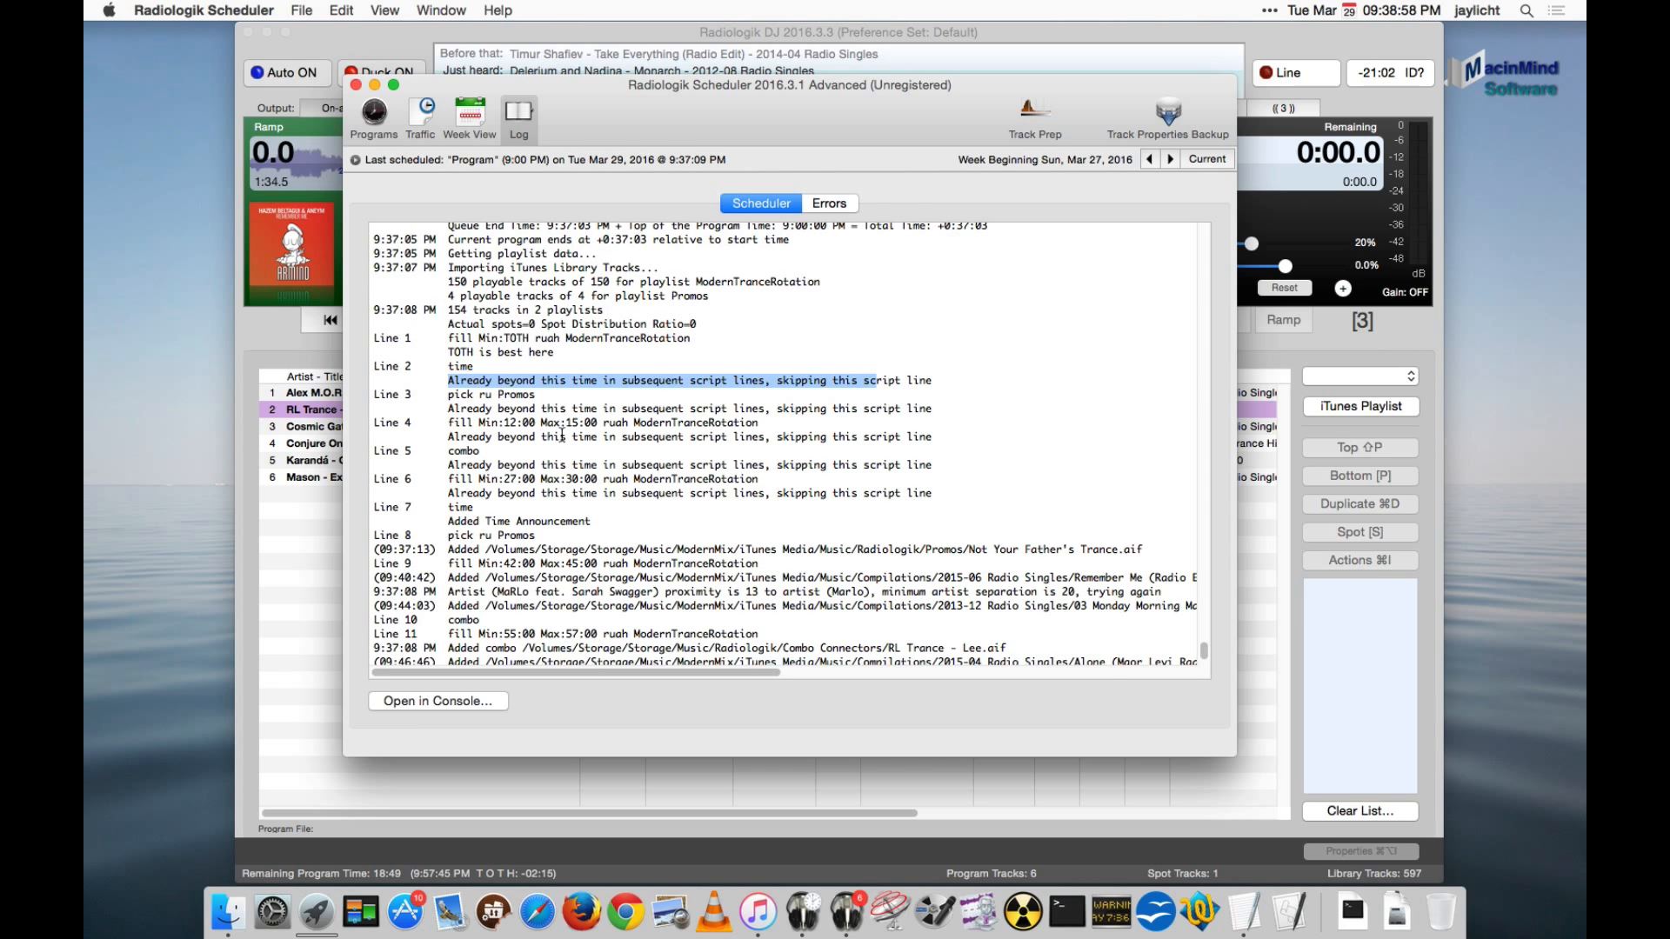
scroll(562, 435, "down", 1)
scroll(481, 419, "down", 1)
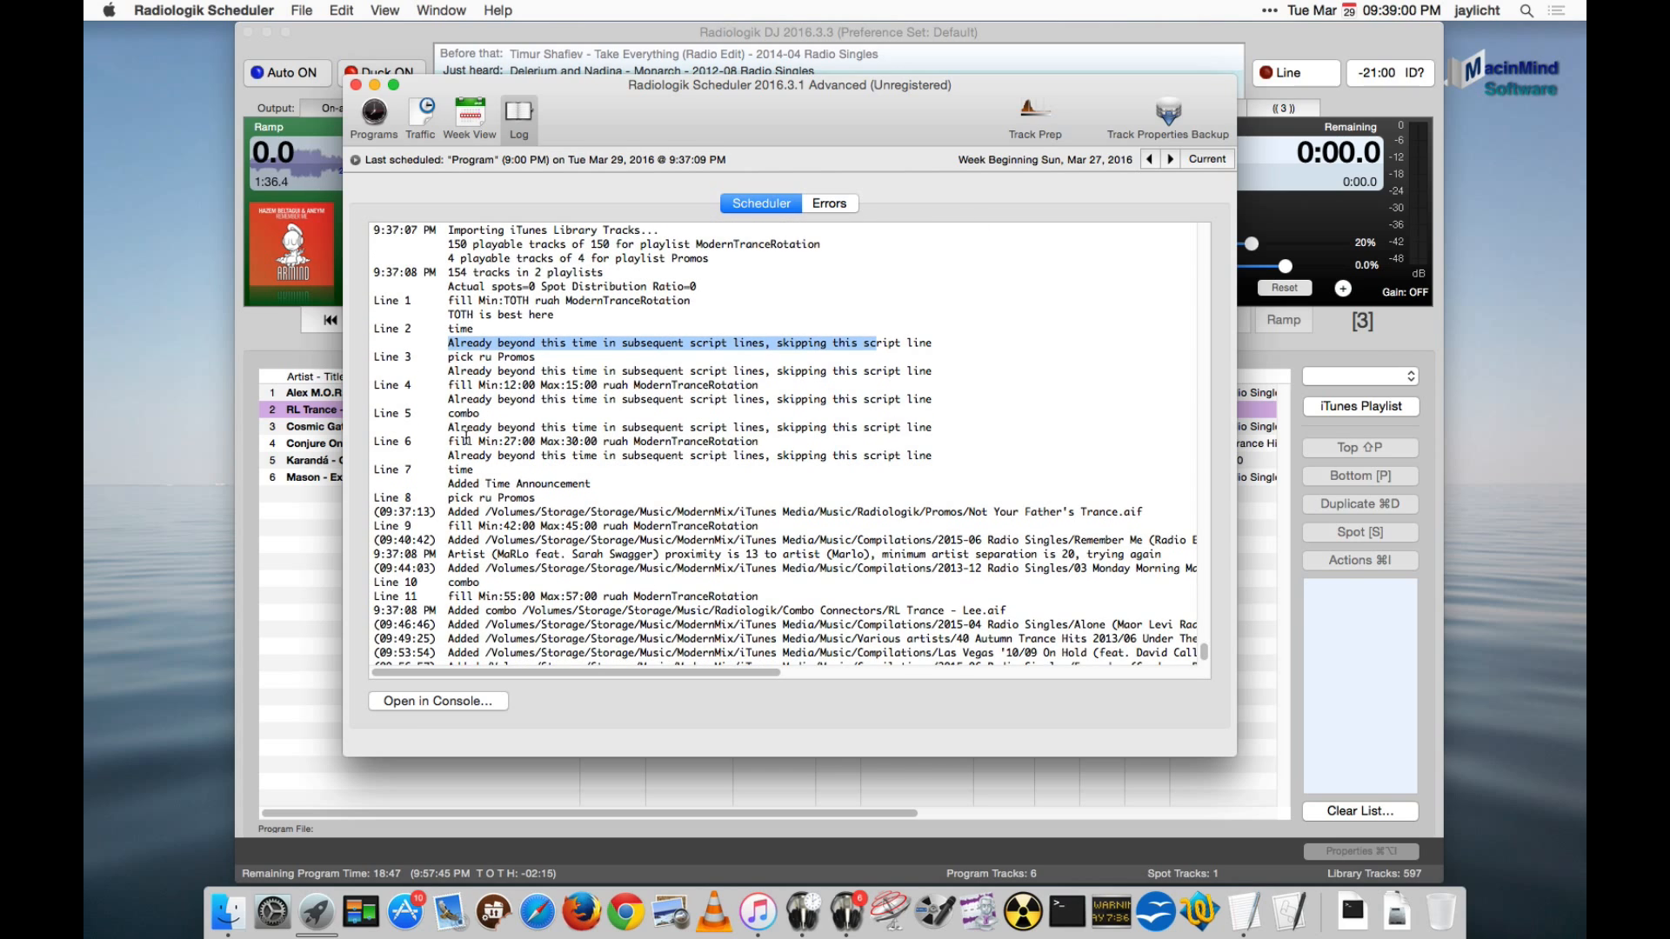
left_click_drag(466, 439, 612, 439)
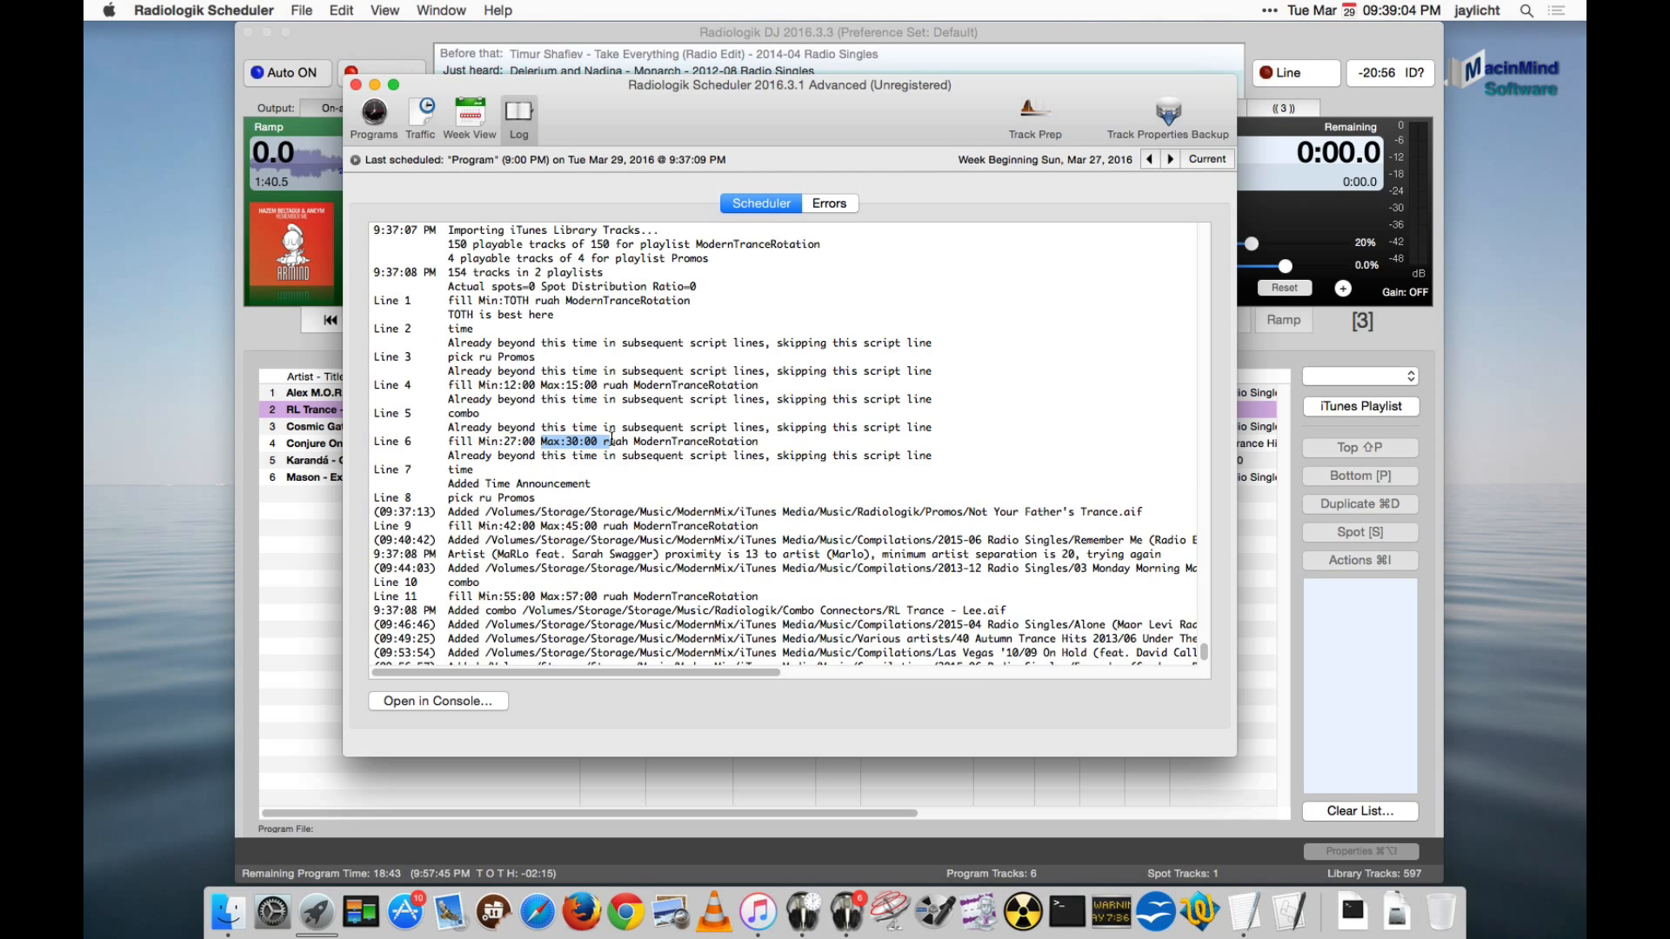
- Compare the log entries for script lines 6, 8 and 9, then switch to the program queue in Radiologik DJ
scroll(611, 439, "down", 2)
scroll(612, 436, "down", 2)
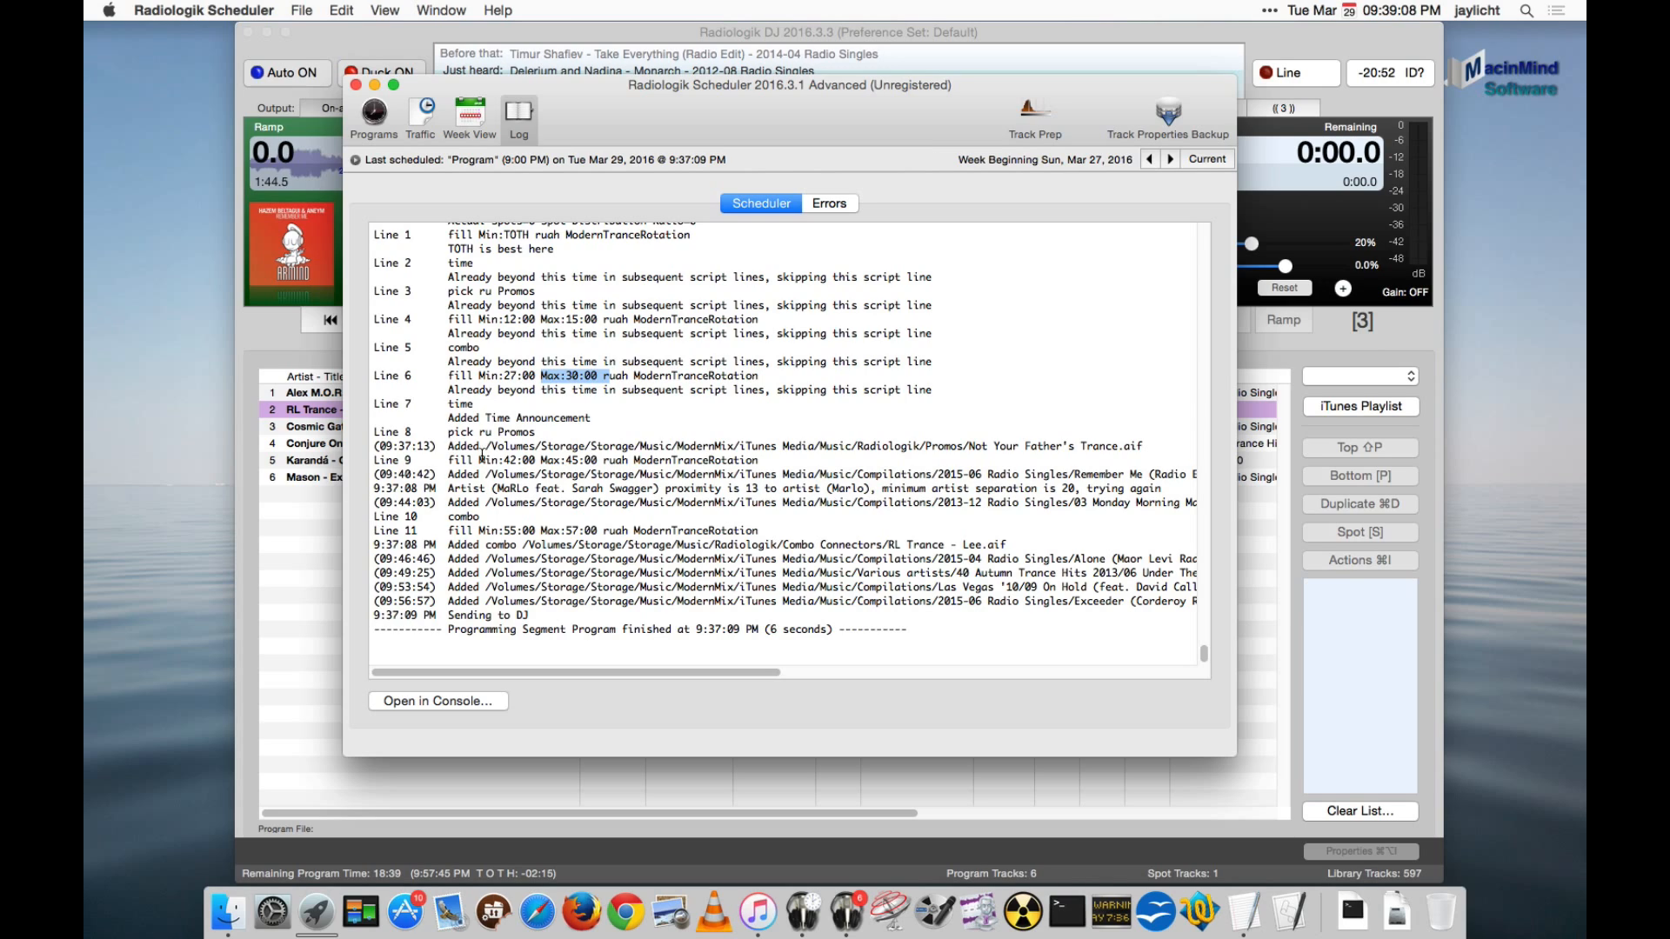
left_click_drag(478, 460, 519, 462)
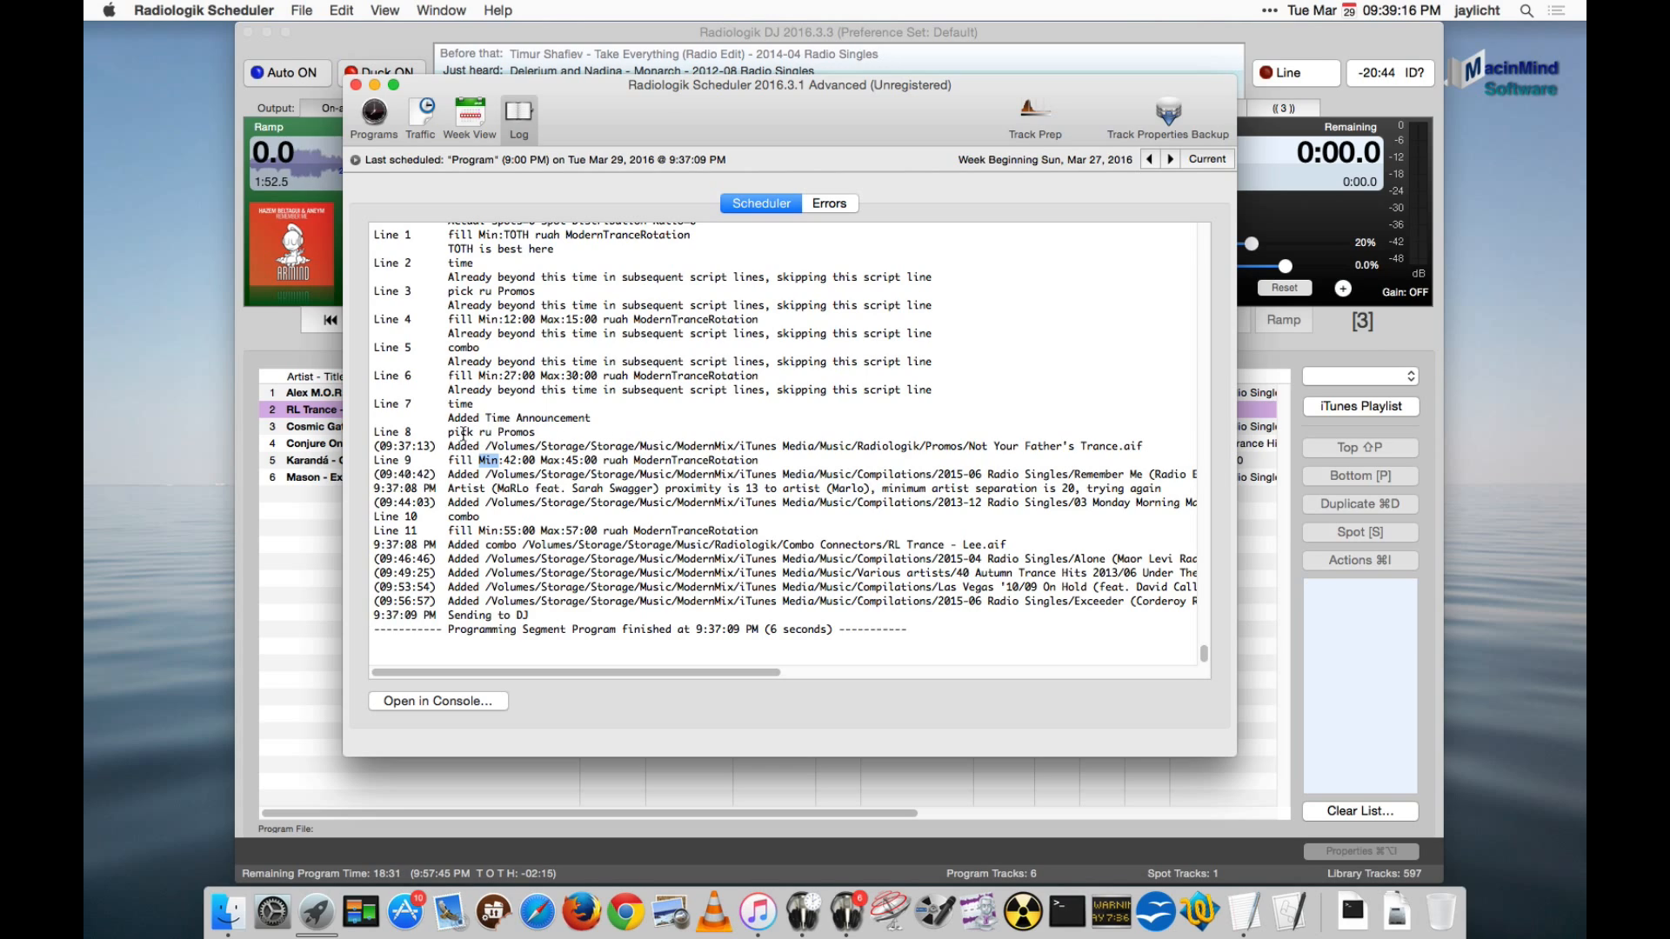
left_click_drag(454, 429, 522, 433)
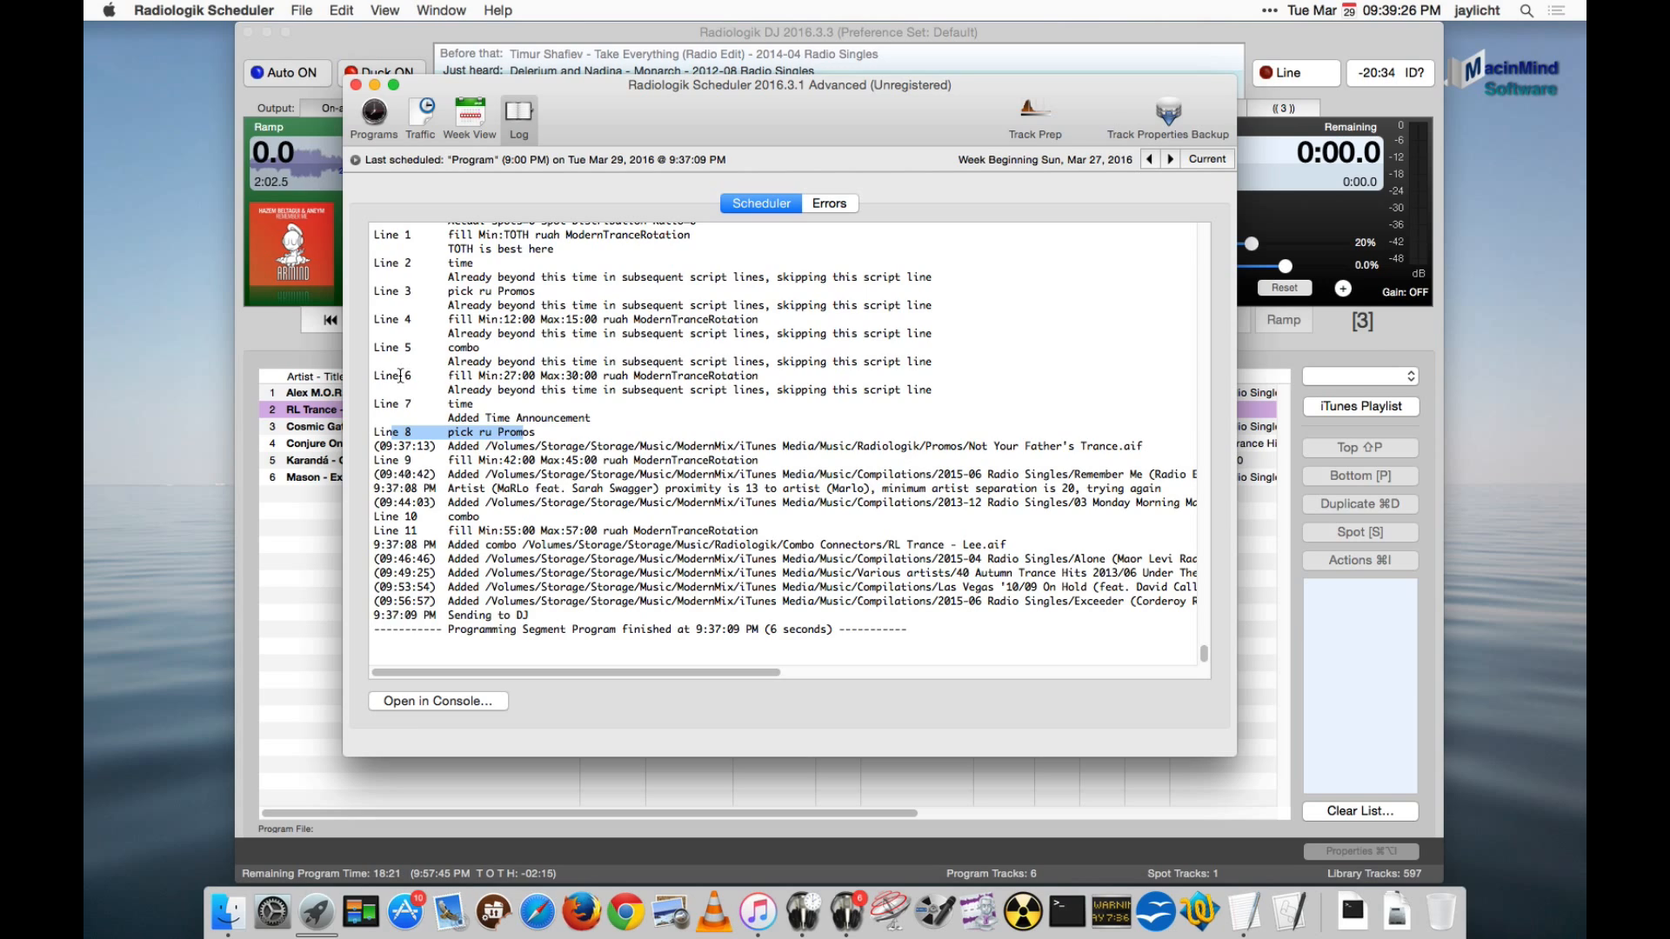
left_click_drag(400, 376, 599, 372)
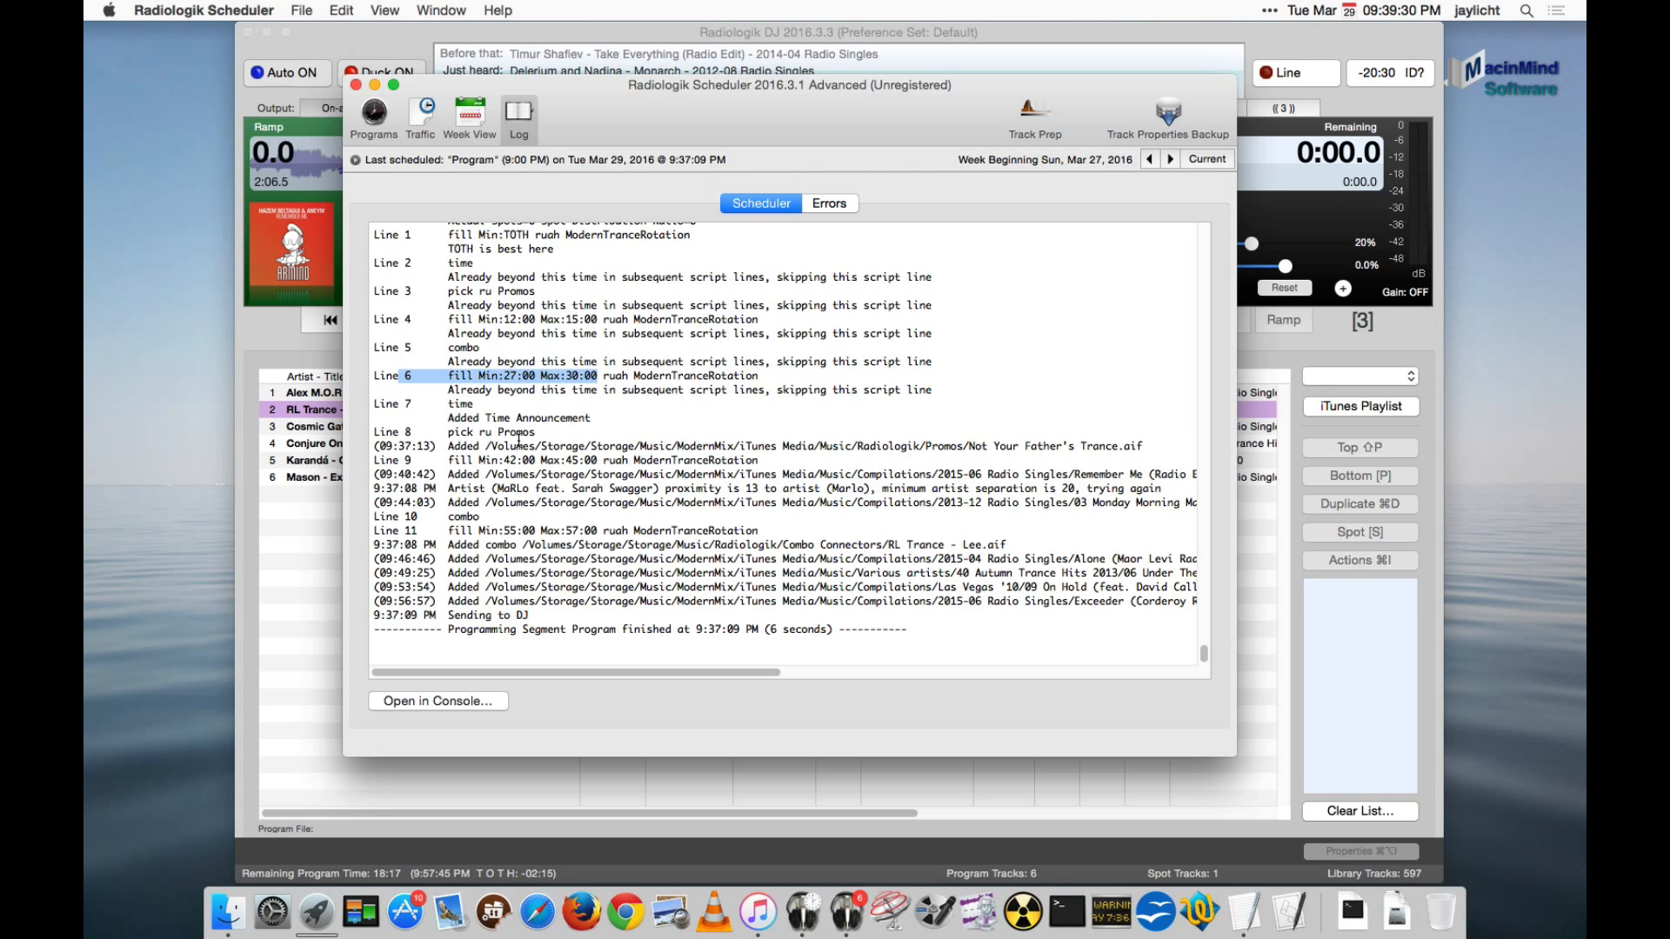
left_click_drag(405, 432, 565, 437)
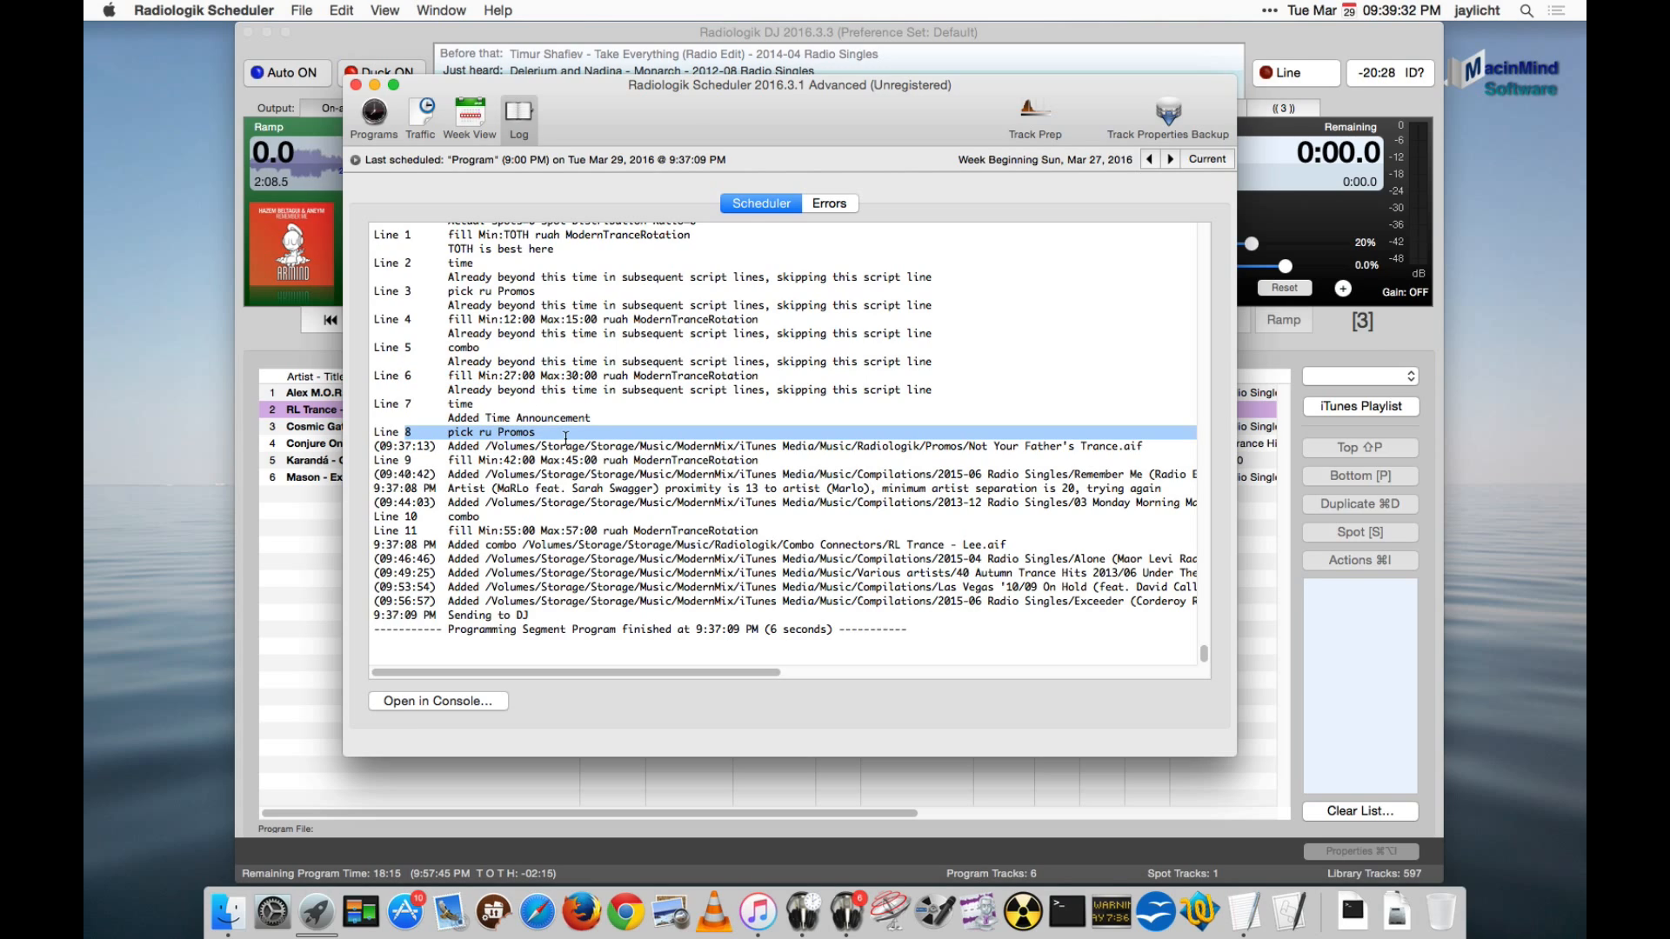
left_click(319, 541)
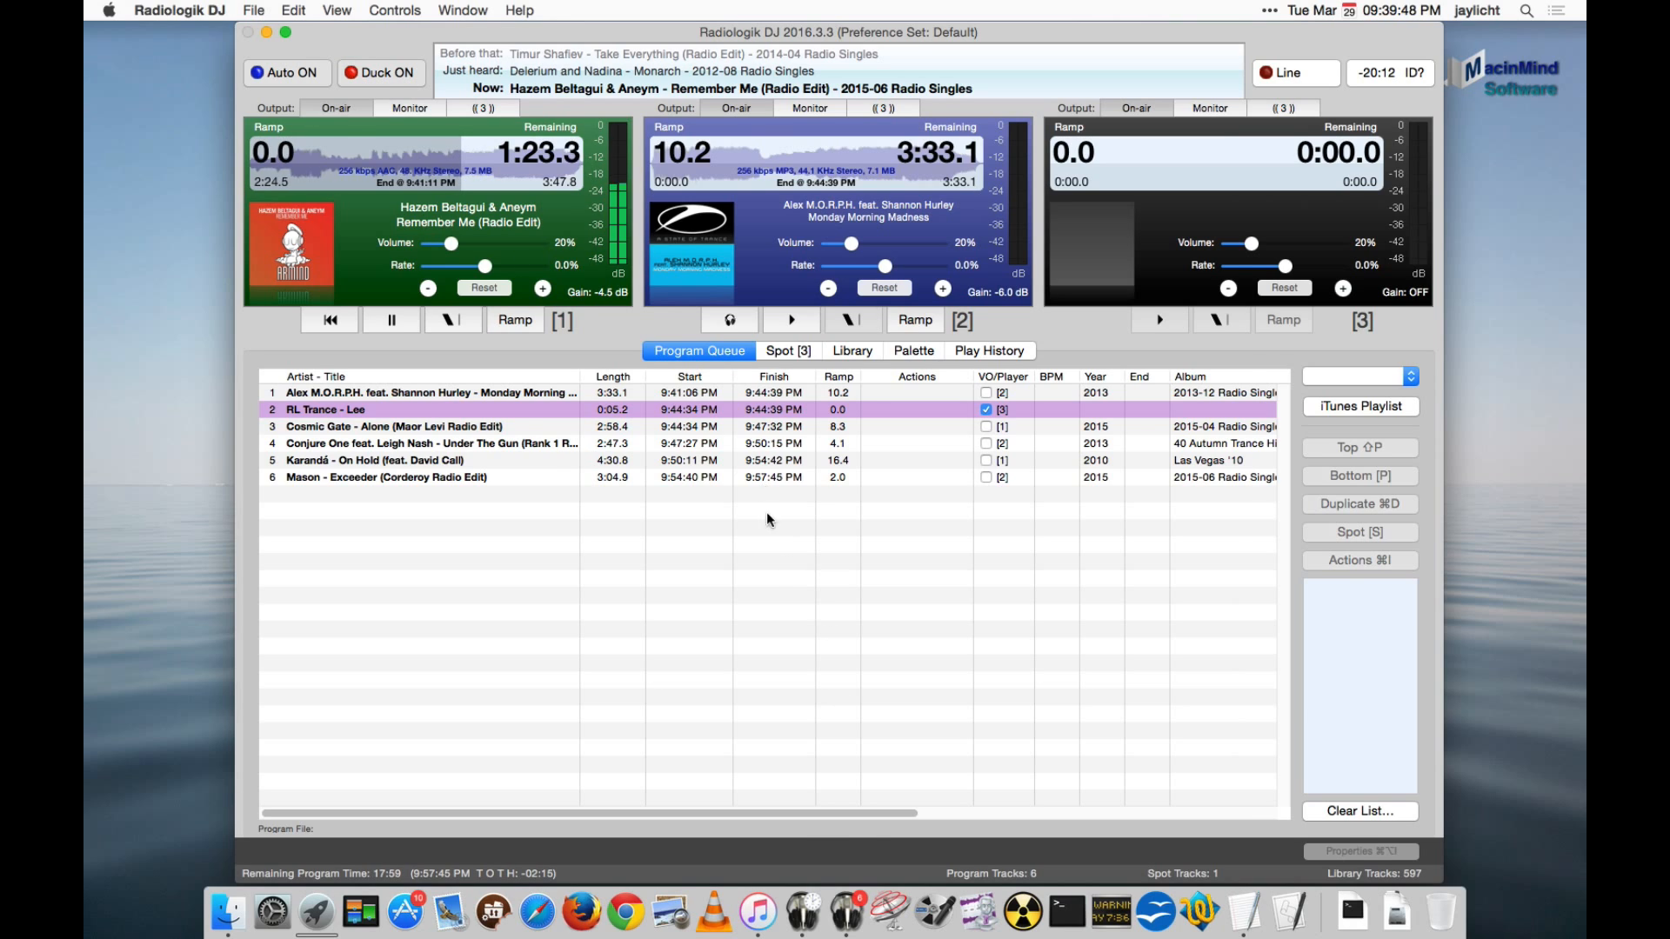
- Watch the 10:00 PM build in the Radiologik Scheduler log beside the queue, and review the added tracks in Radiologik DJ's program queue
left_click(802, 910)
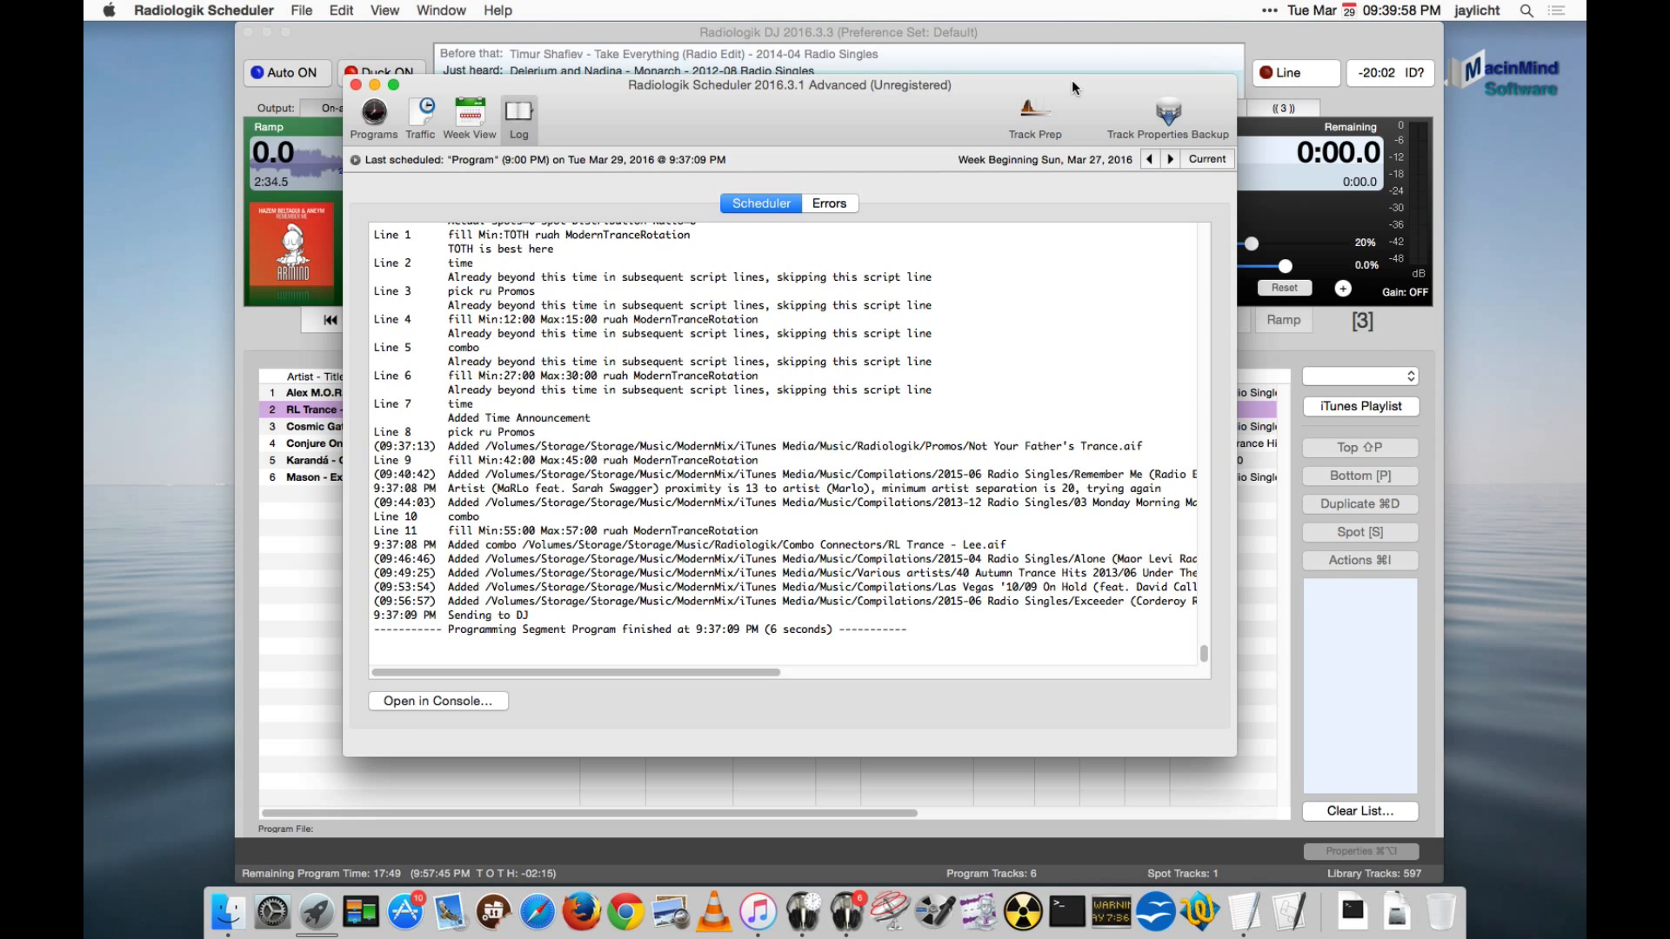
left_click_drag(1072, 80, 1241, 64)
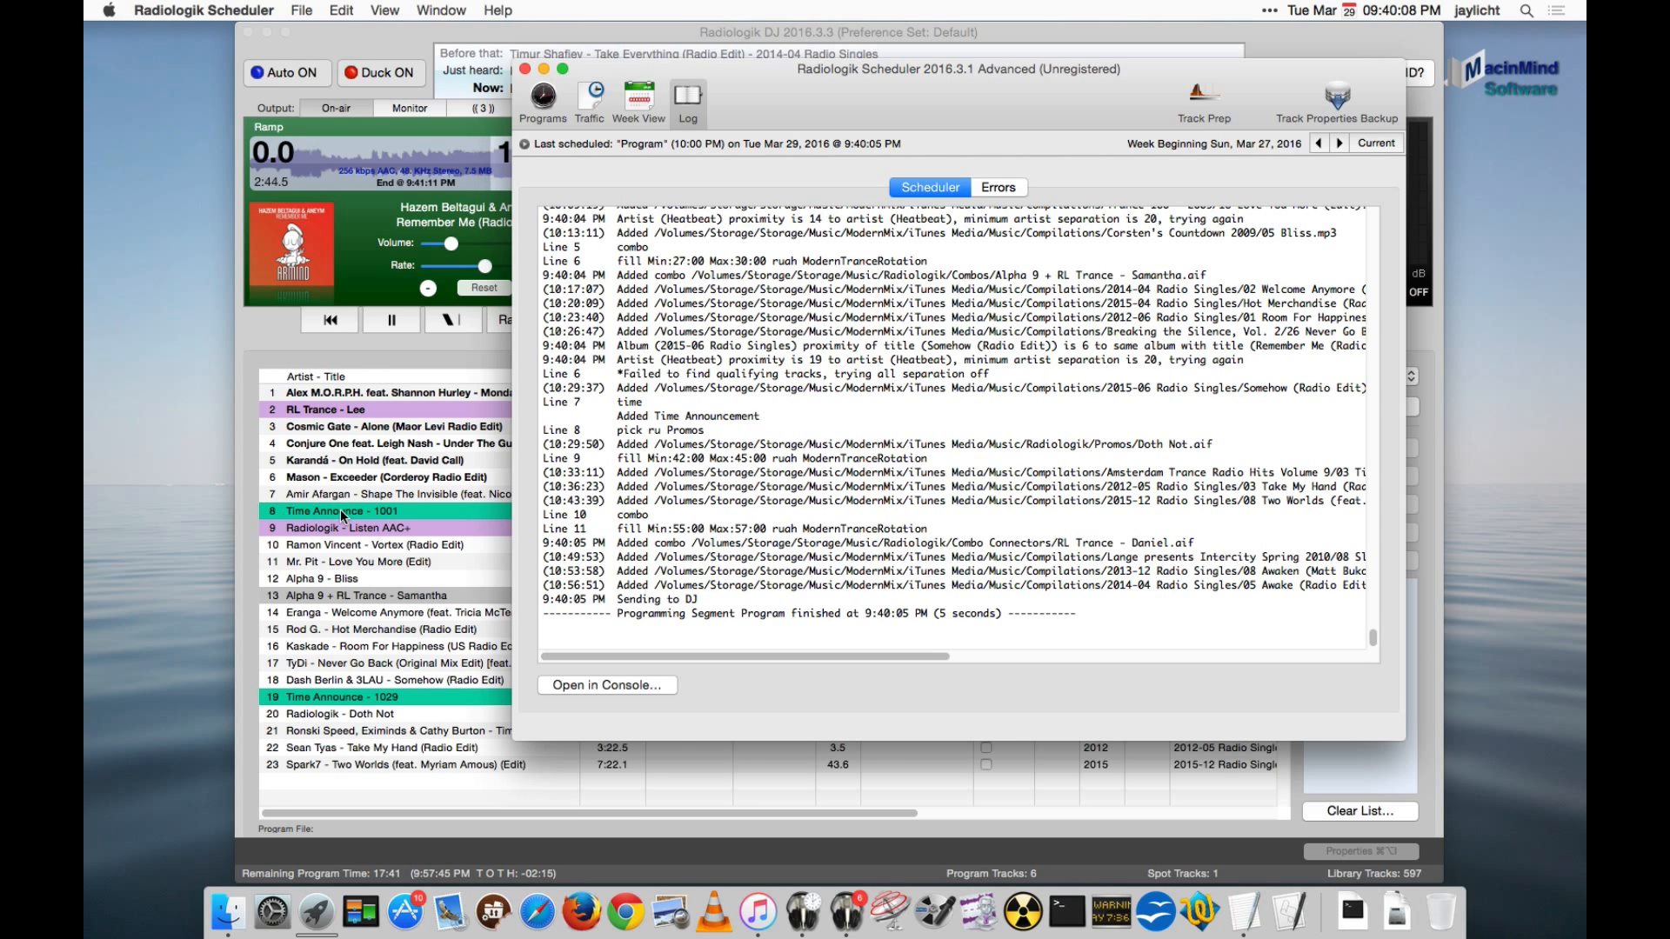
left_click(399, 40)
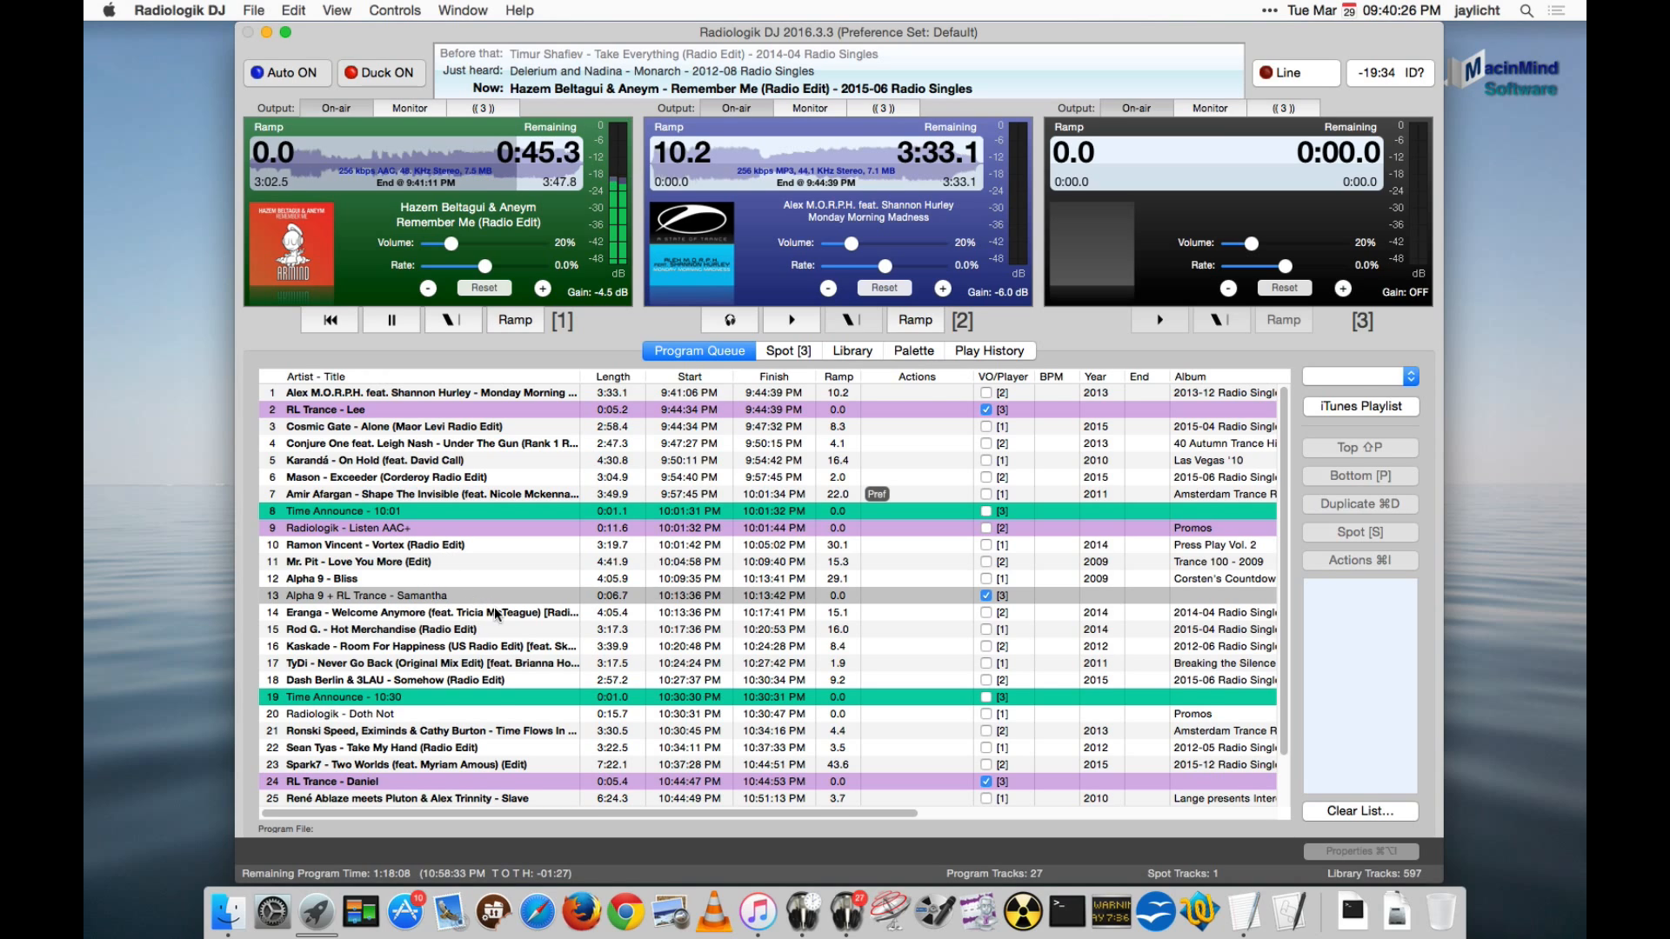
scroll(496, 614, "down", 3)
scroll(495, 614, "up", 3)
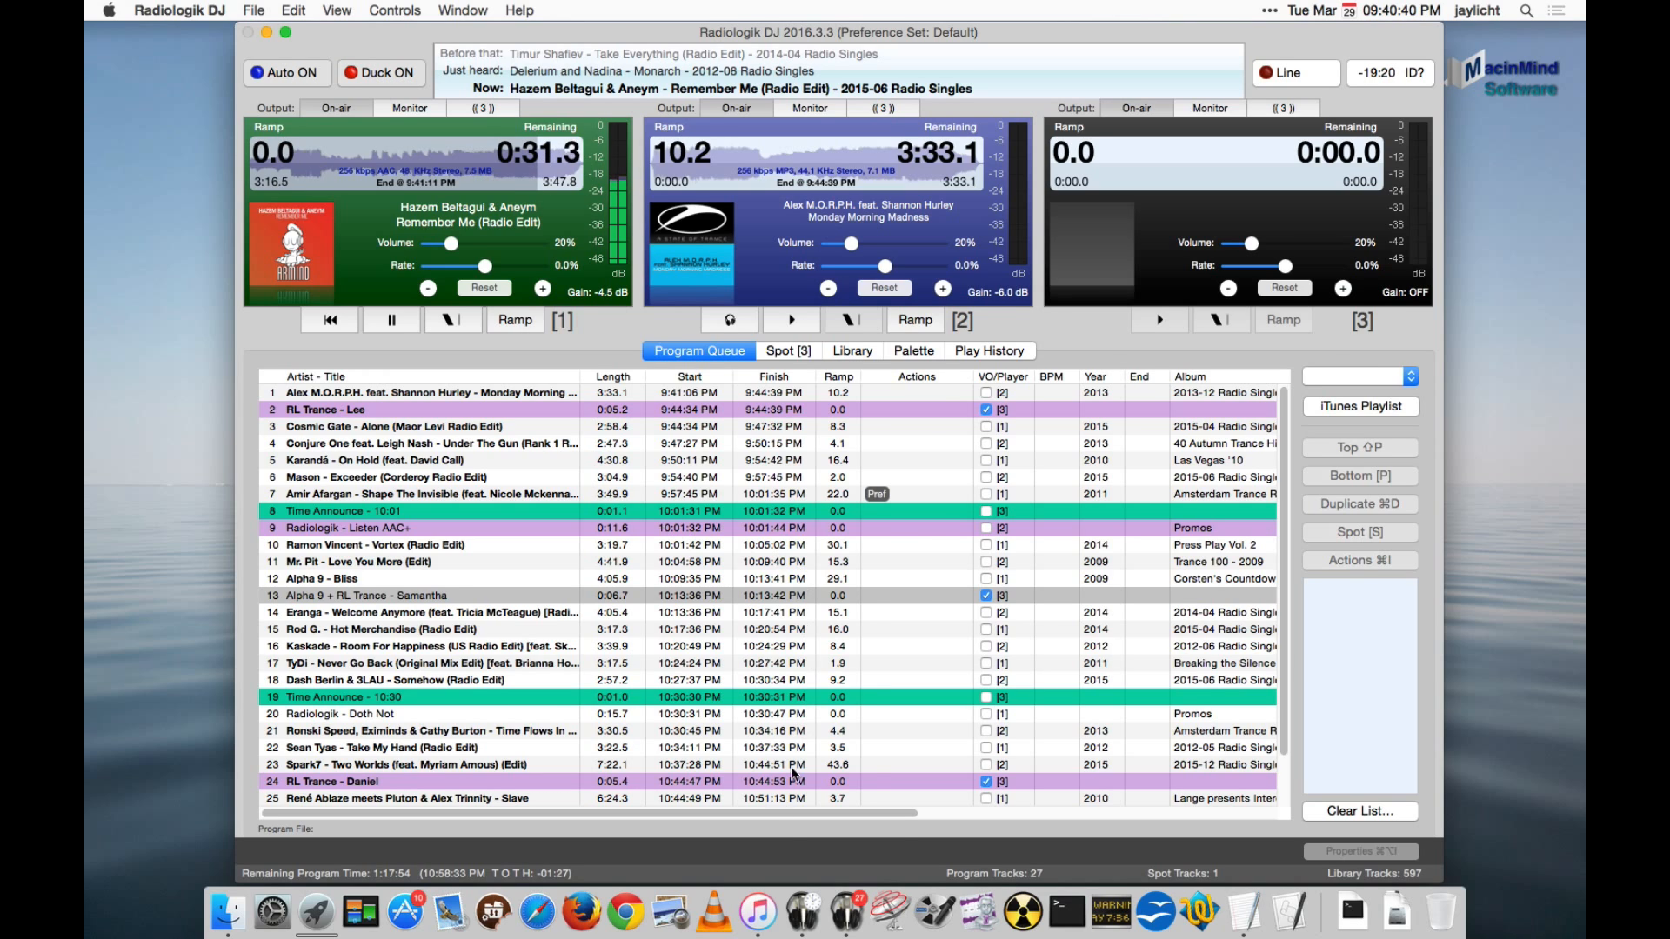
- Shift the Radiologik Scheduler log window slightly, return to Radiologik DJ and turn Duck off for the players
left_click(816, 914)
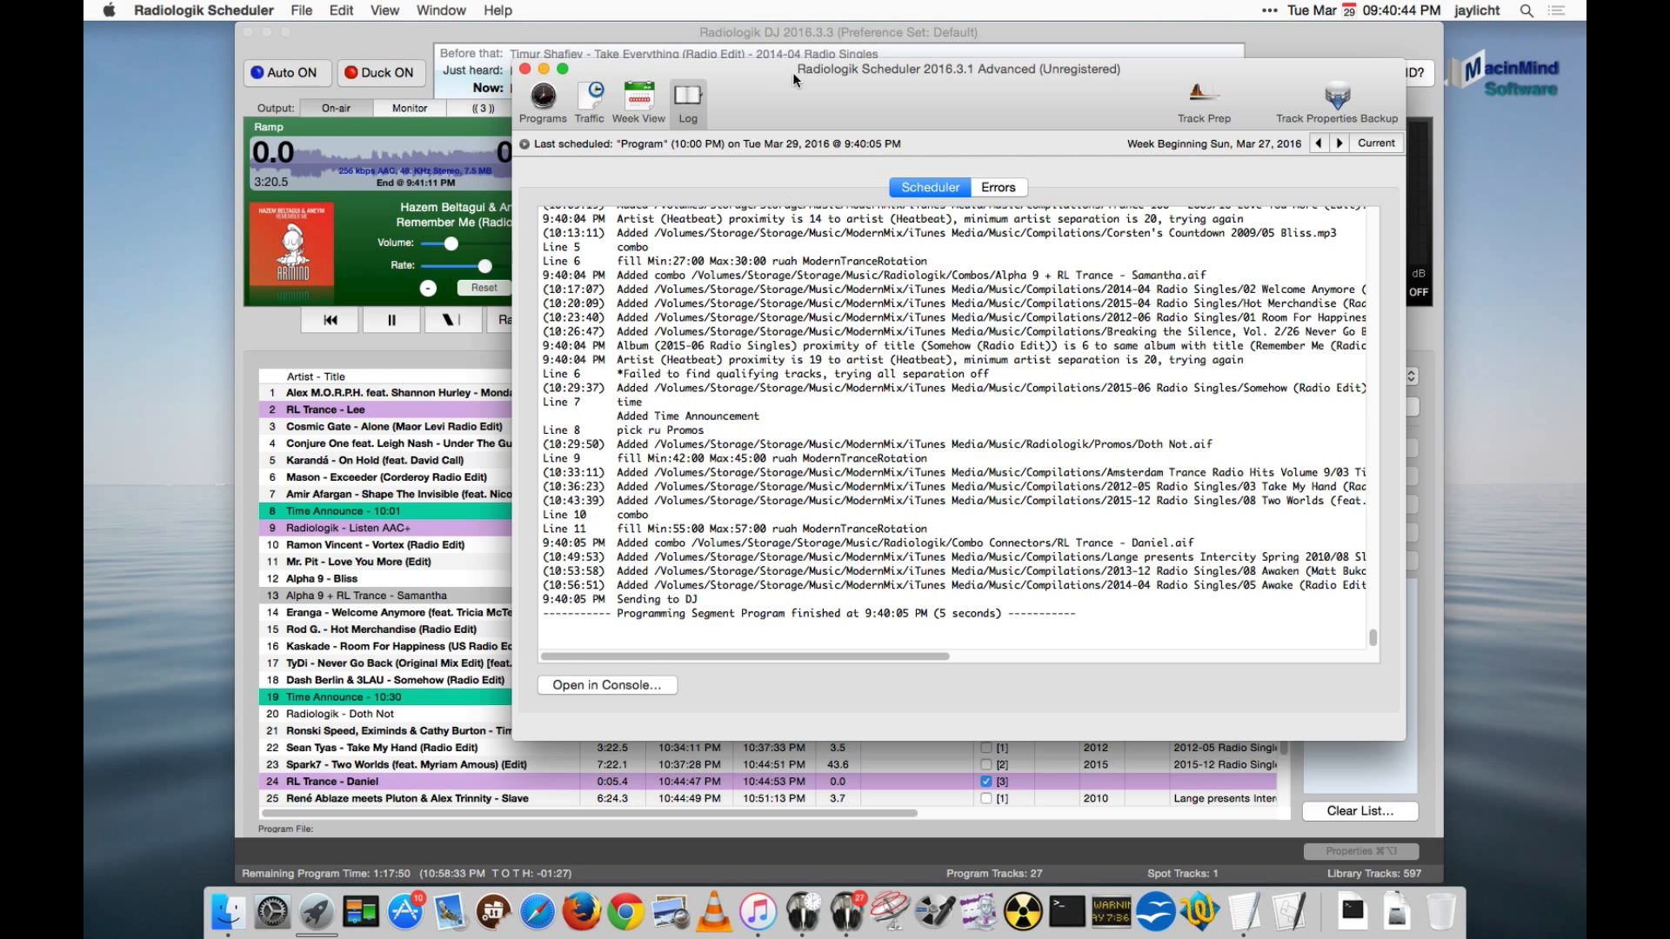
left_click_drag(802, 76, 757, 76)
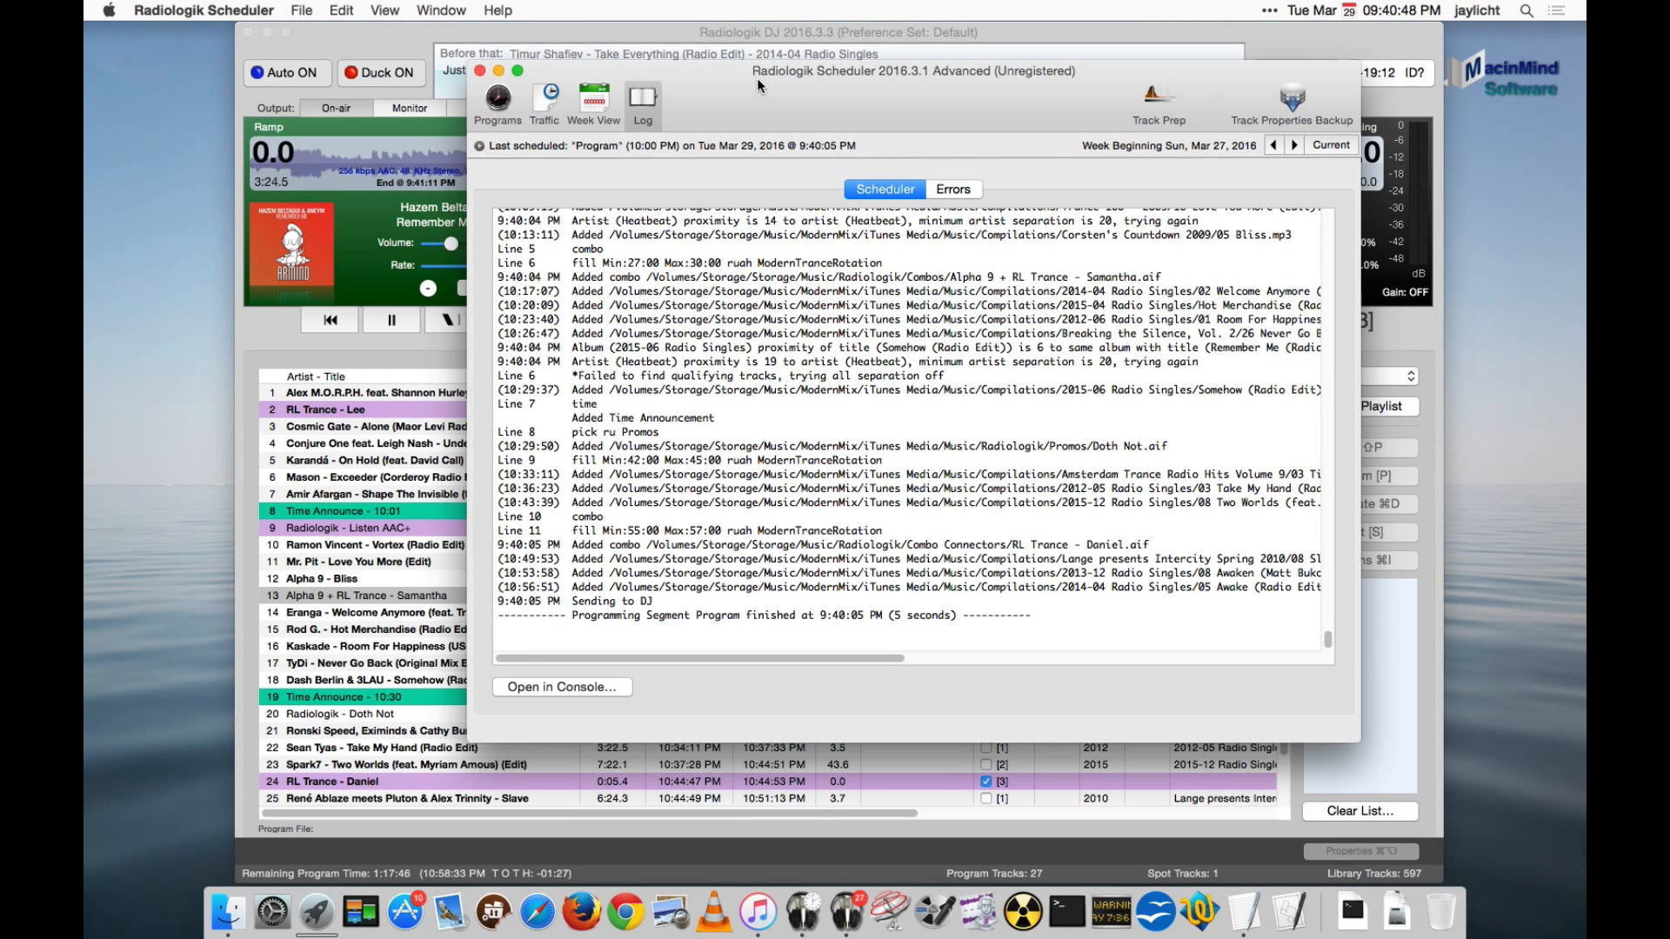
left_click(419, 28)
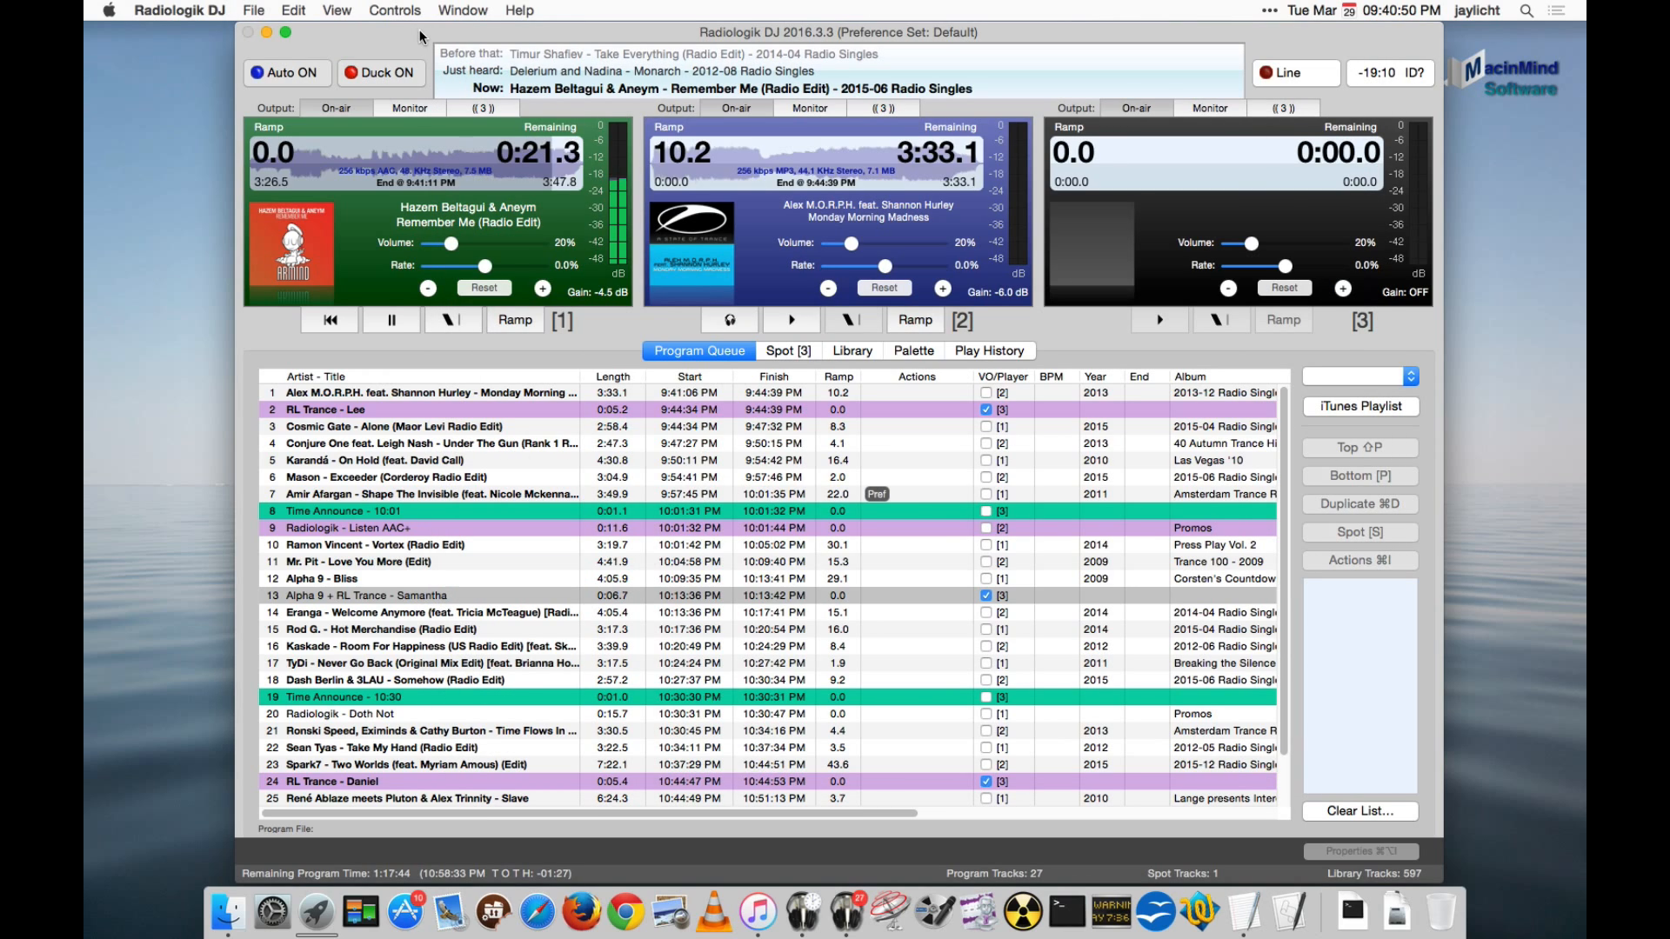
key("d")
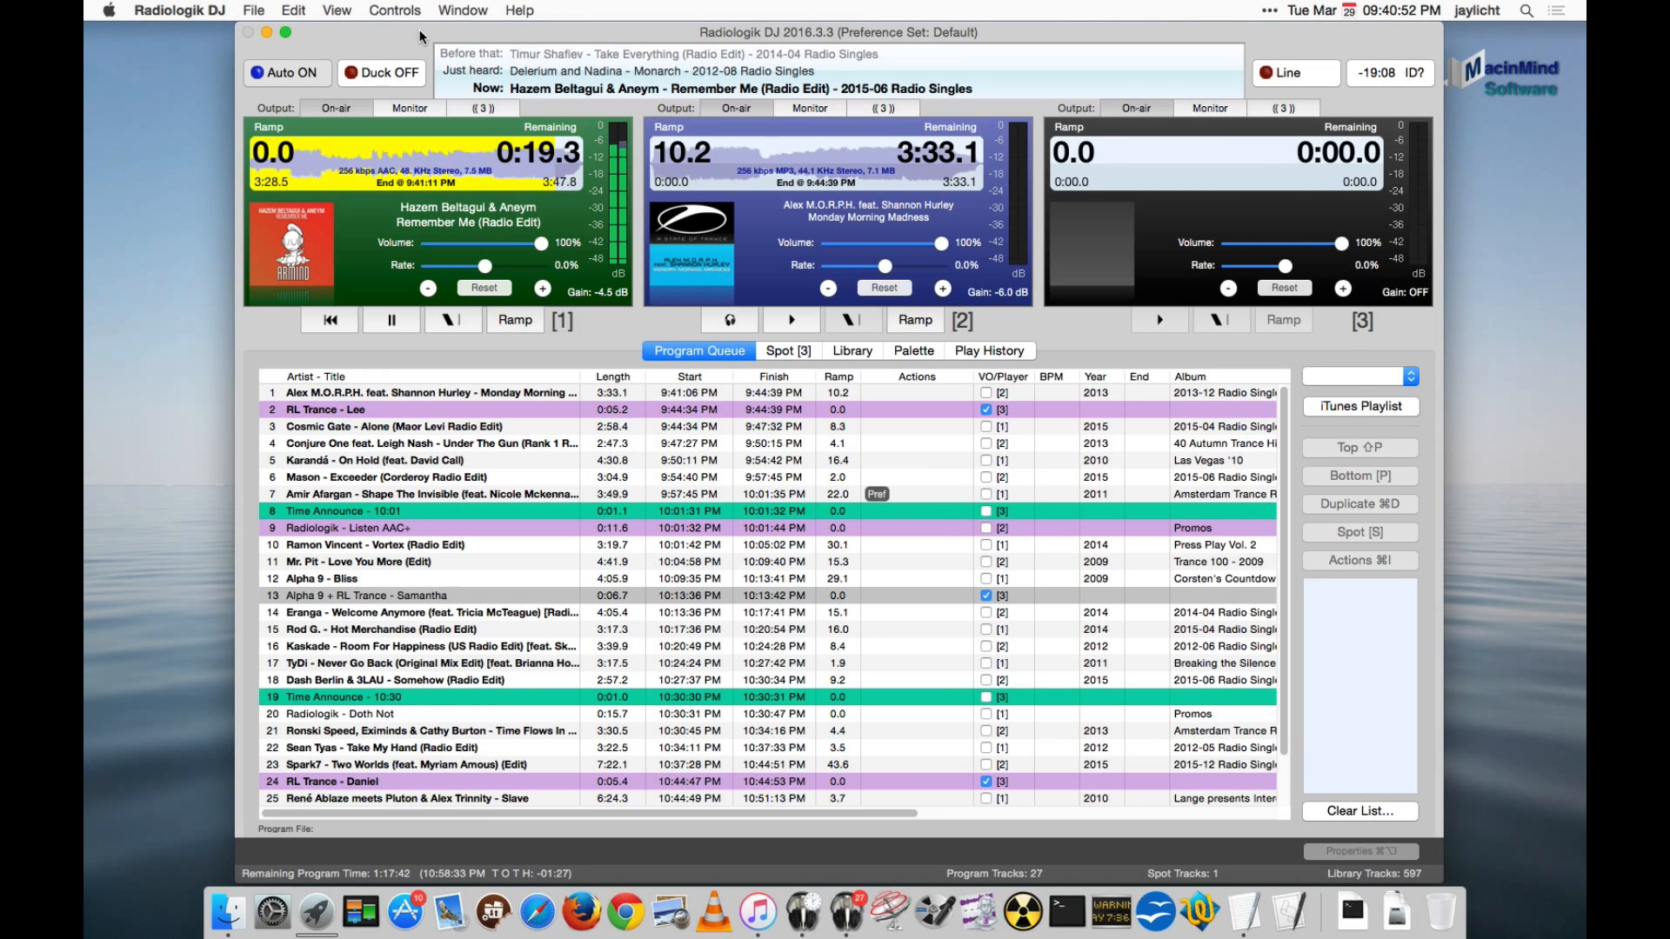